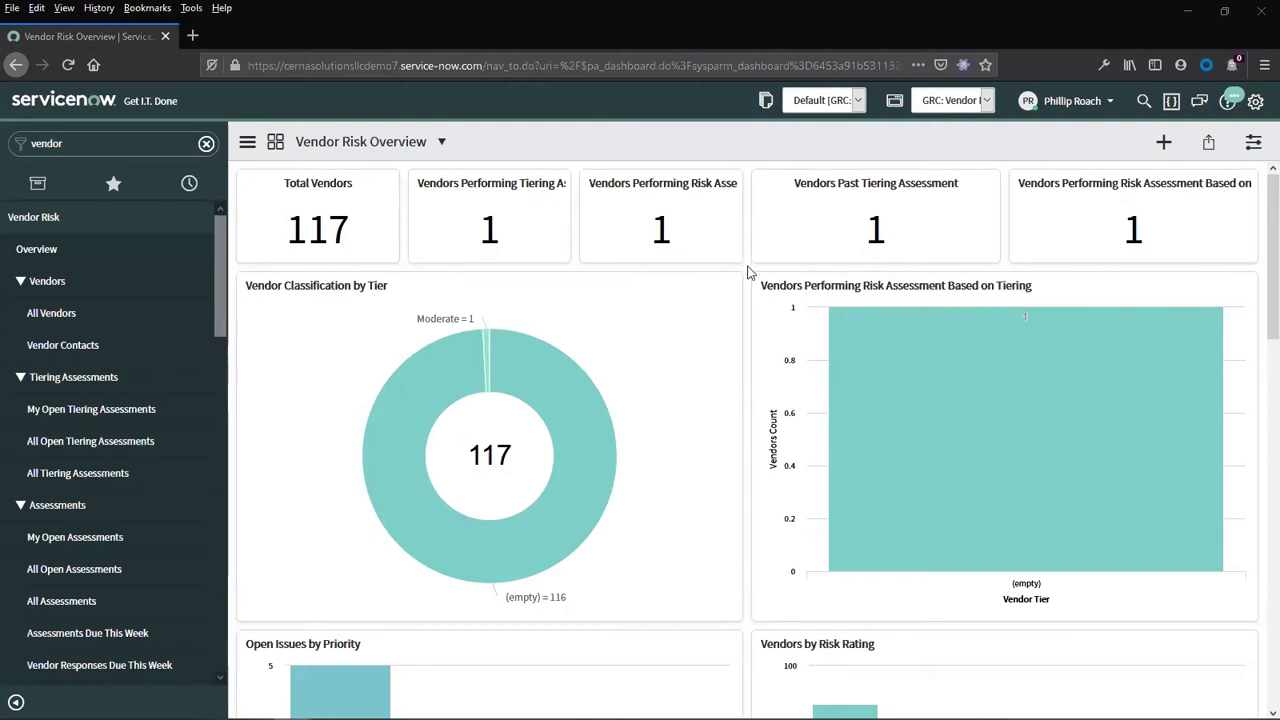
- Open the Vendors > All Vendors list of 117 vendor companies from the Vendor Risk dashboard
{"action": "scroll", "coordinate": [750, 272], "scroll_direction": "down", "scroll_amount": 3}
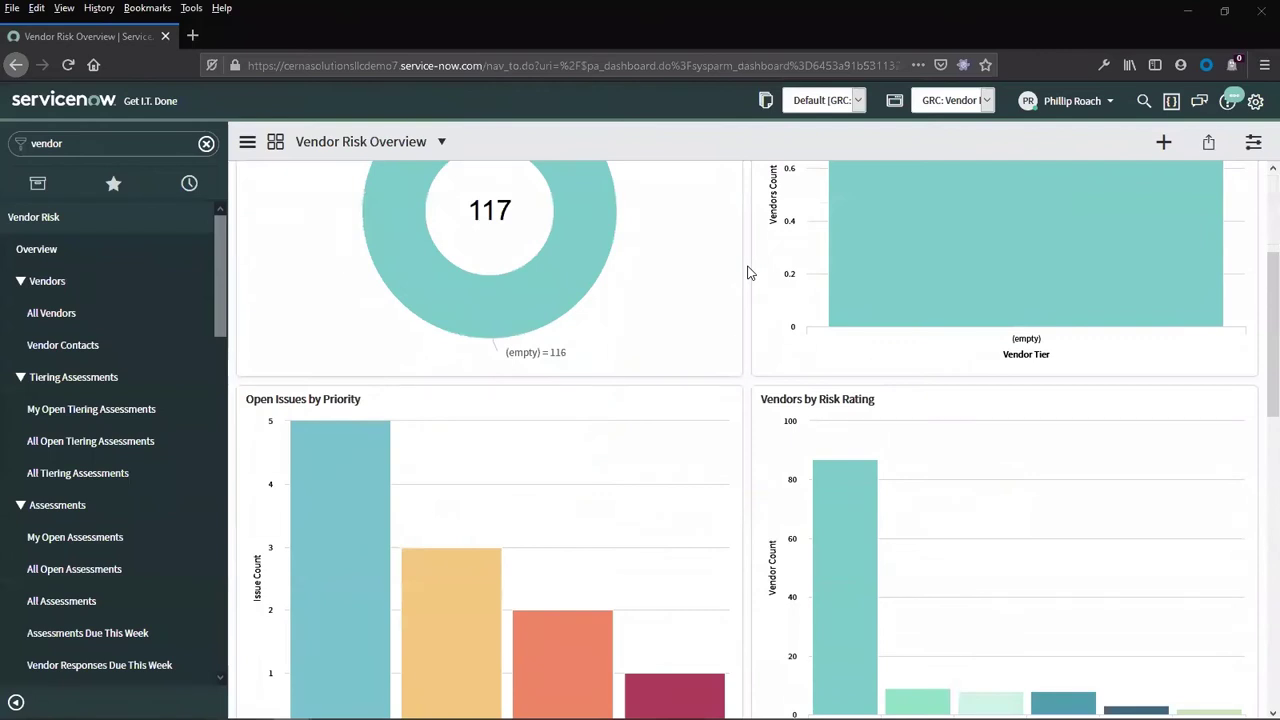
{"action": "scroll", "coordinate": [750, 272], "scroll_direction": "down", "scroll_amount": 2}
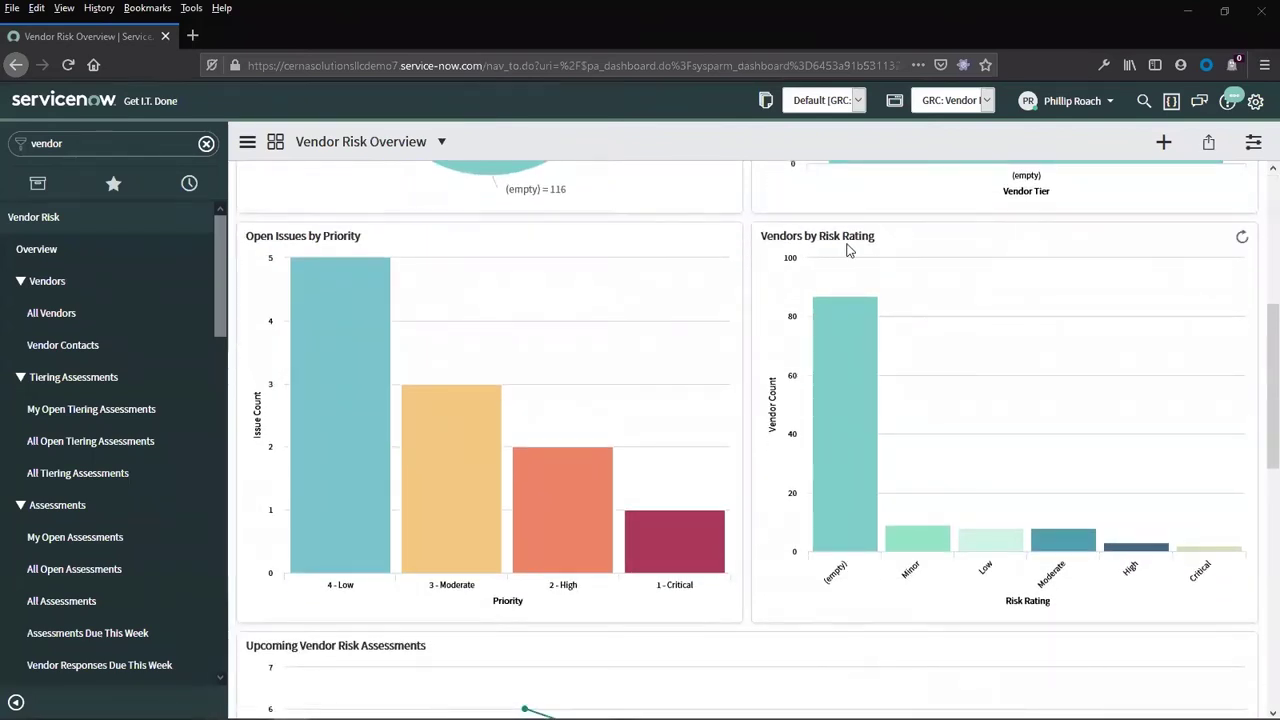
{"action": "mouse_move", "coordinate": [866, 421]}
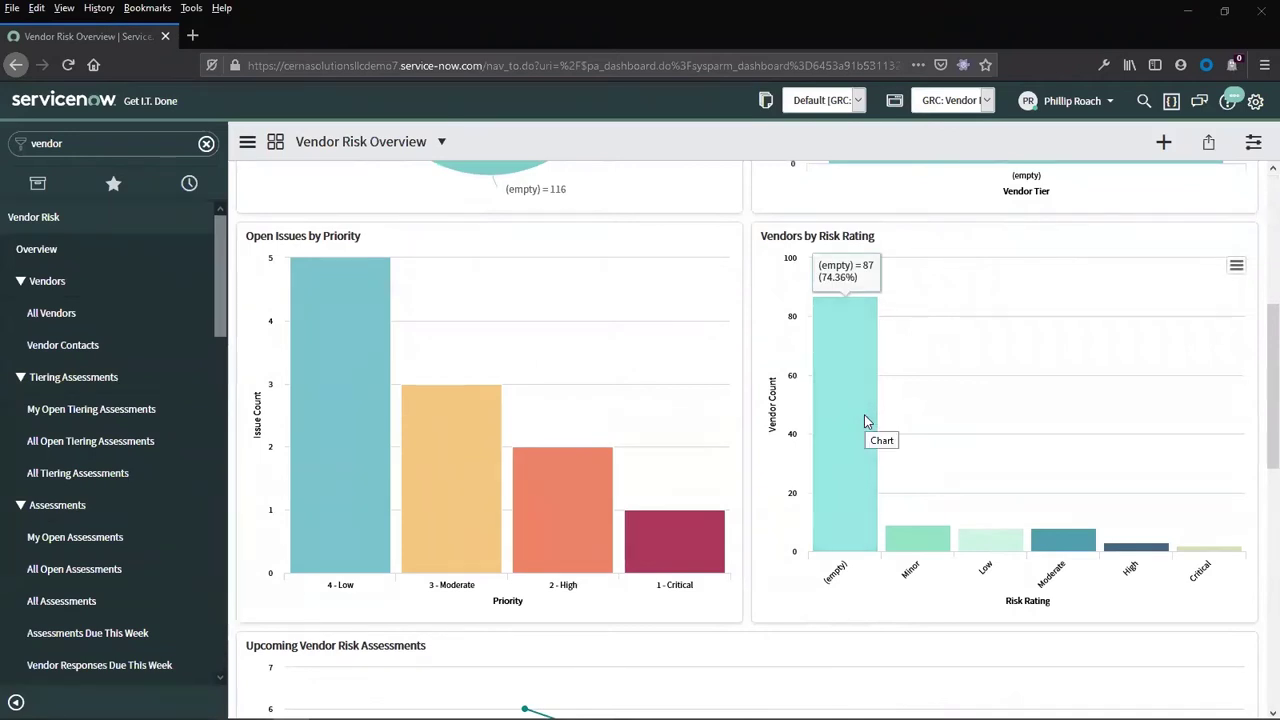
{"action": "left_click", "coordinate": [66, 314]}
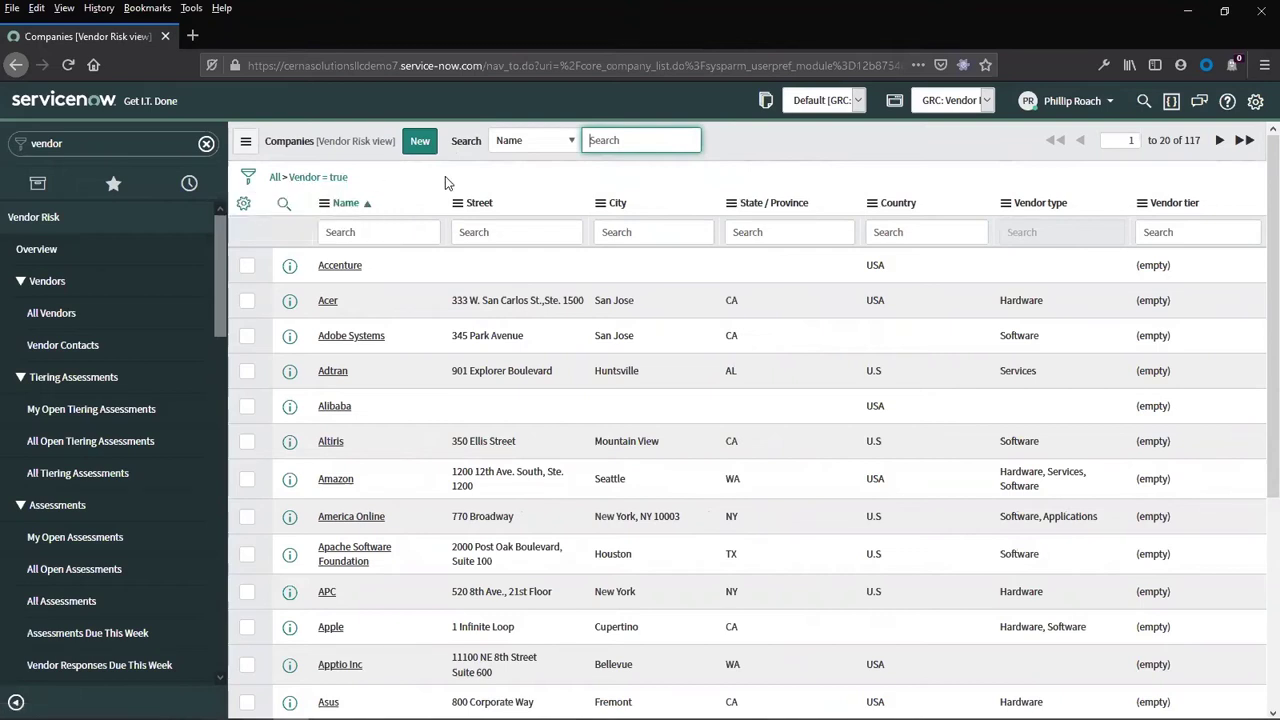
- Open Acer's company record and review its Hardware vendor type, security score 75 and single vendor contact
{"action": "left_click", "coordinate": [335, 305]}
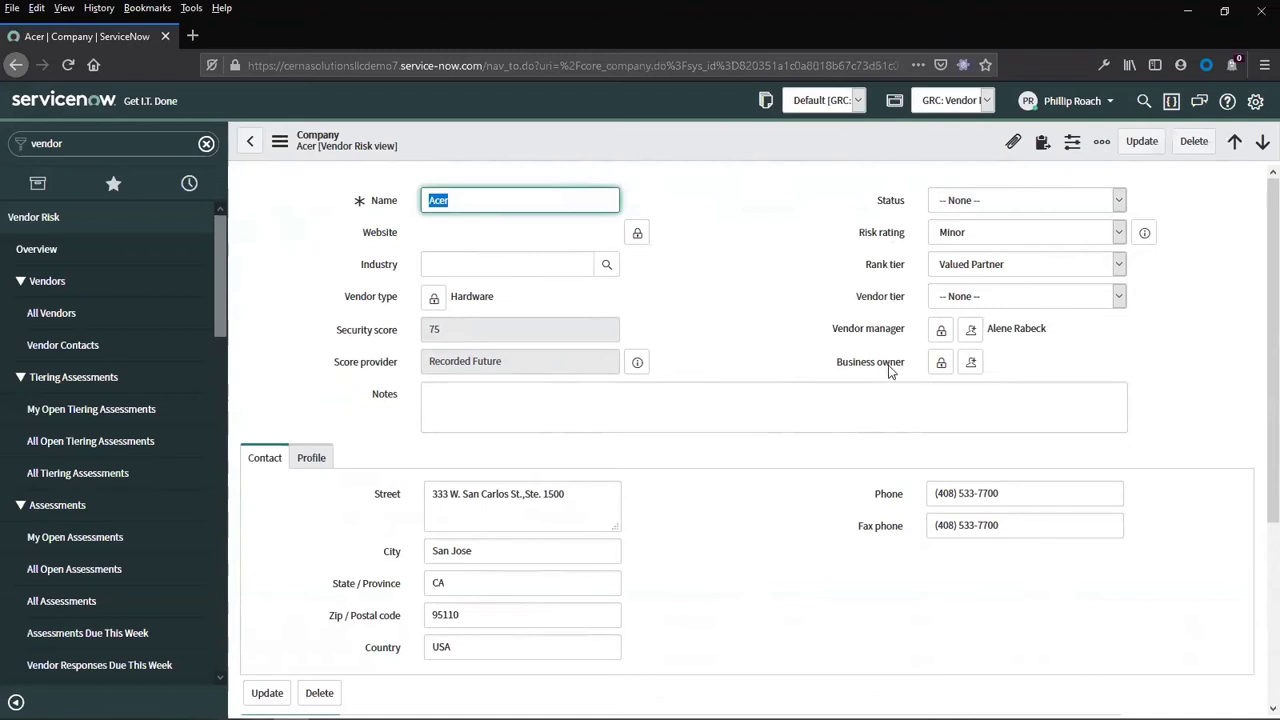
{"action": "mouse_move", "coordinate": [891, 371]}
{"action": "scroll", "coordinate": [306, 543], "scroll_direction": "down", "scroll_amount": 5}
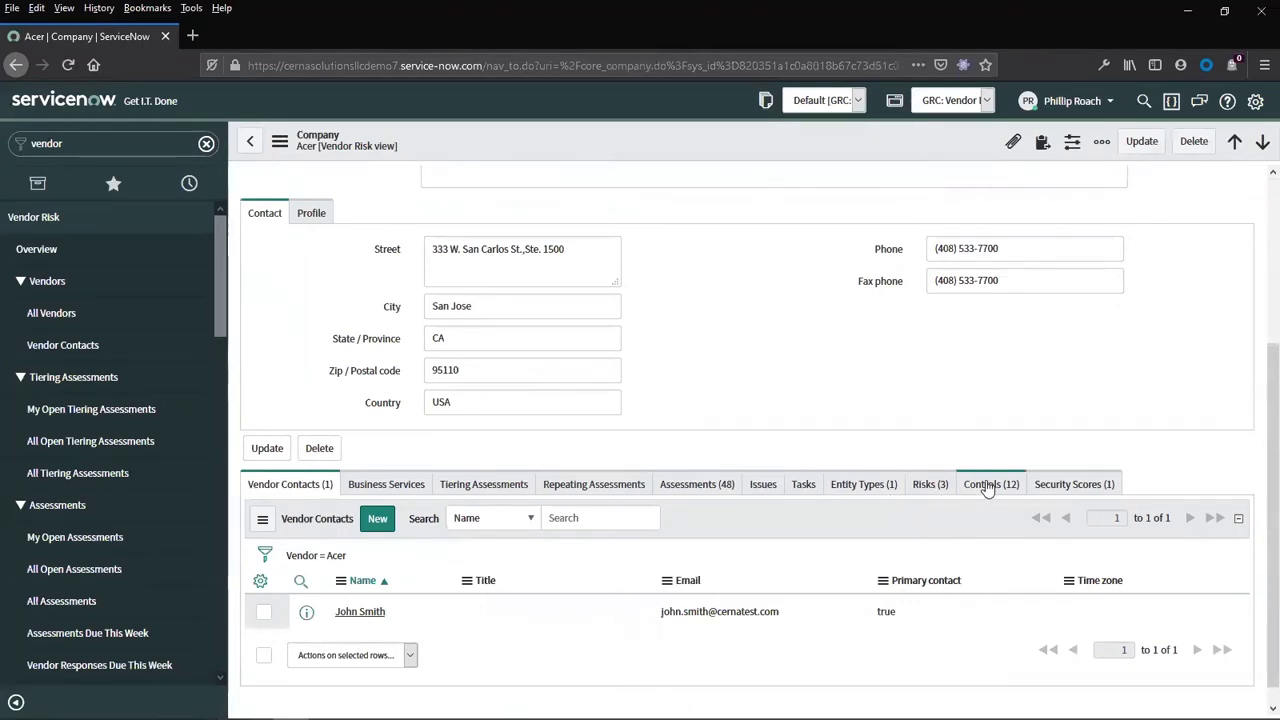
{"action": "scroll", "coordinate": [987, 487], "scroll_direction": "up", "scroll_amount": 3}
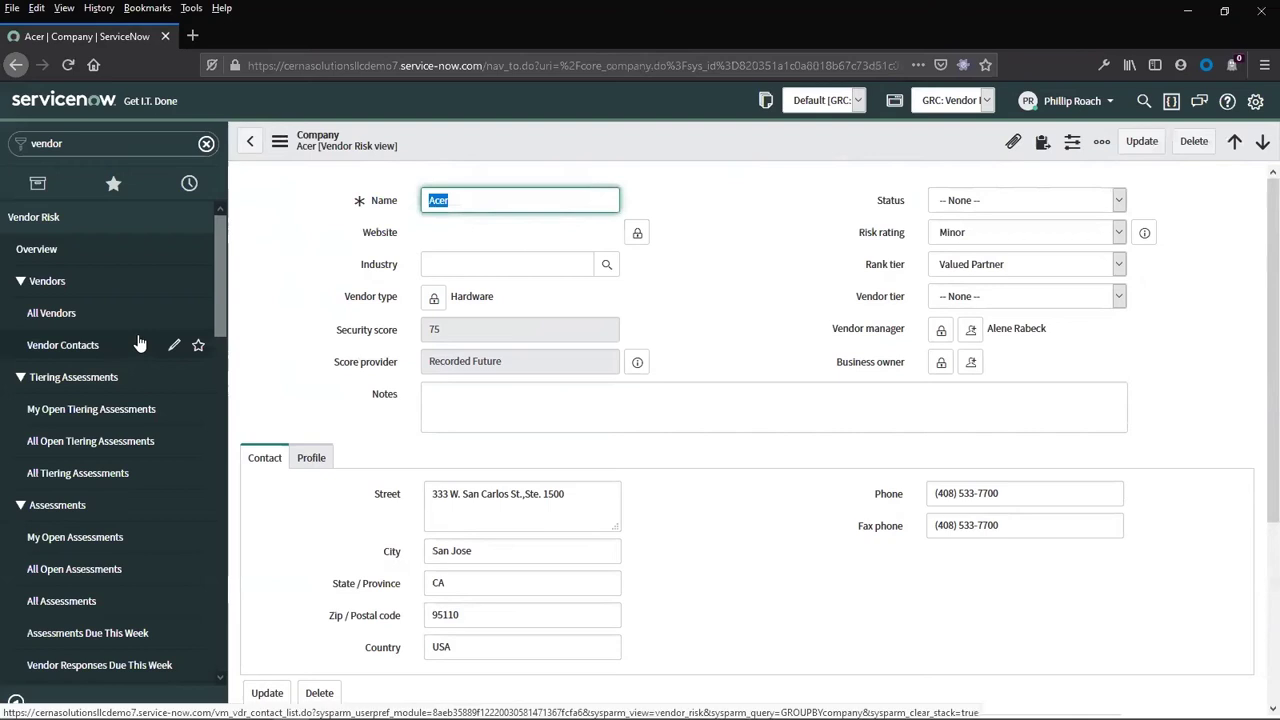
{"action": "scroll", "coordinate": [301, 380], "scroll_direction": "down", "scroll_amount": 3}
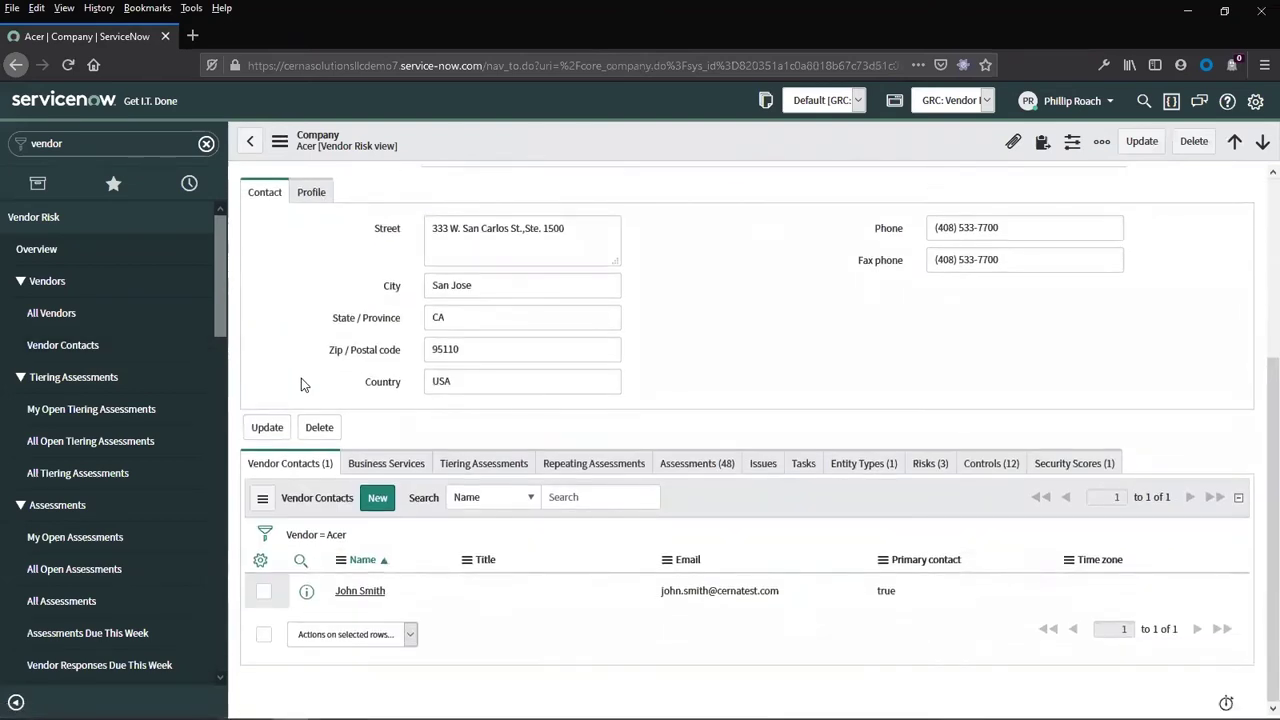
{"action": "left_click", "coordinate": [360, 591]}
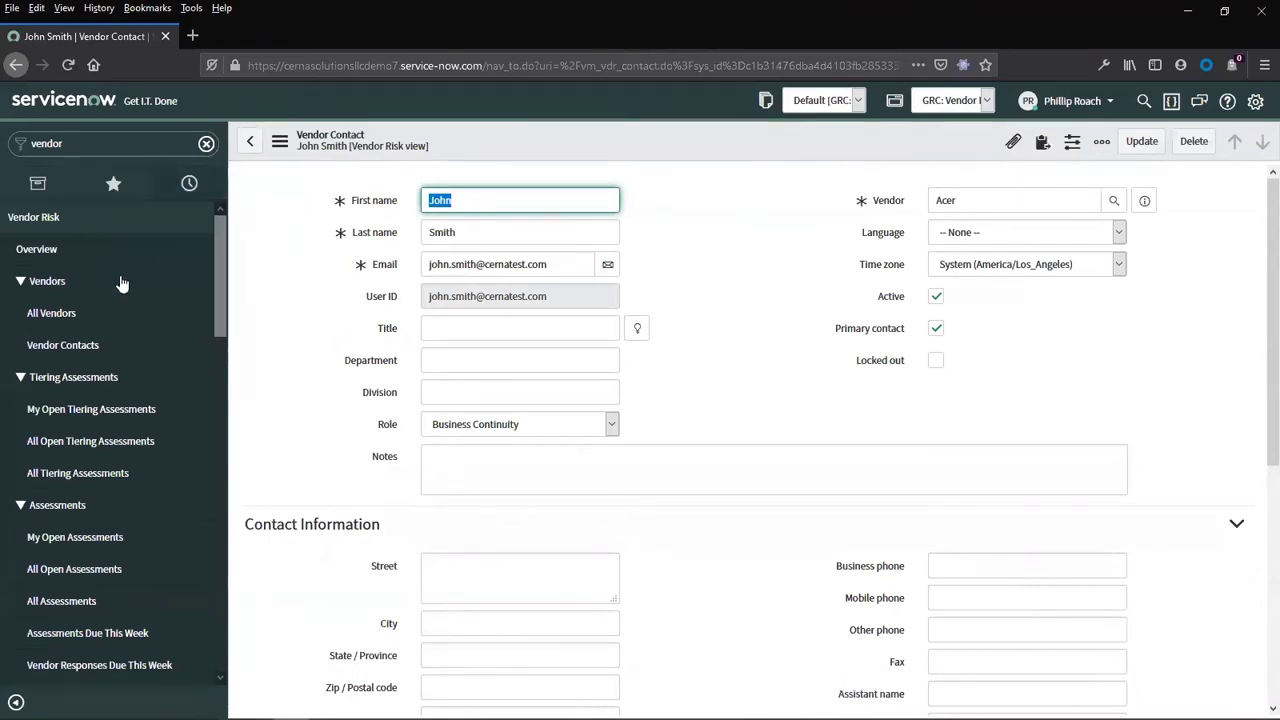
{"action": "left_click", "coordinate": [249, 147]}
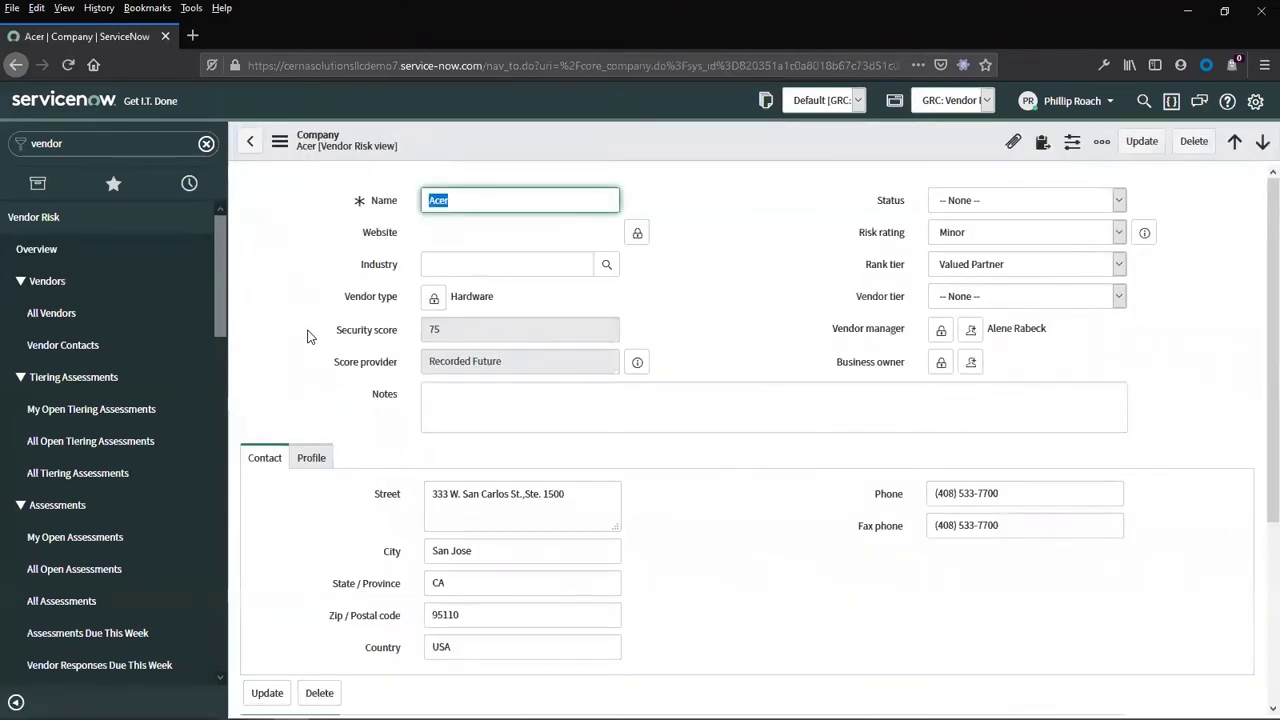
{"action": "left_click", "coordinate": [434, 298]}
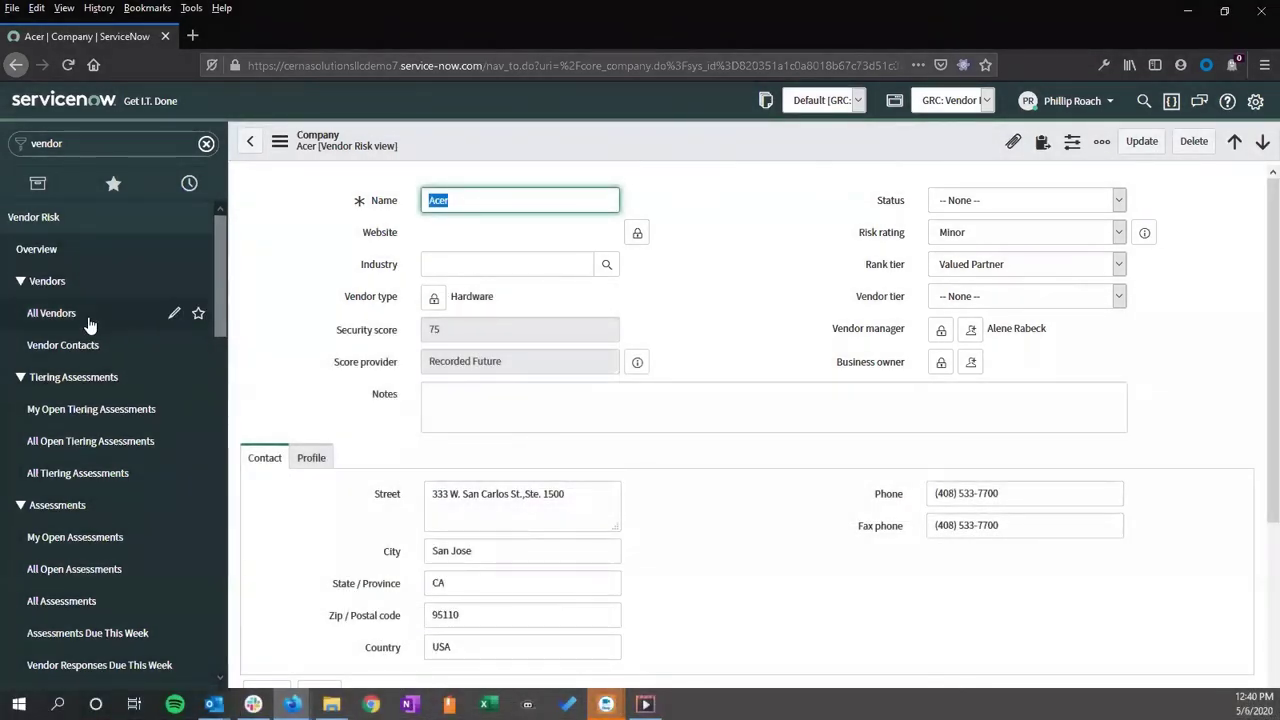
{"action": "left_click", "coordinate": [88, 320]}
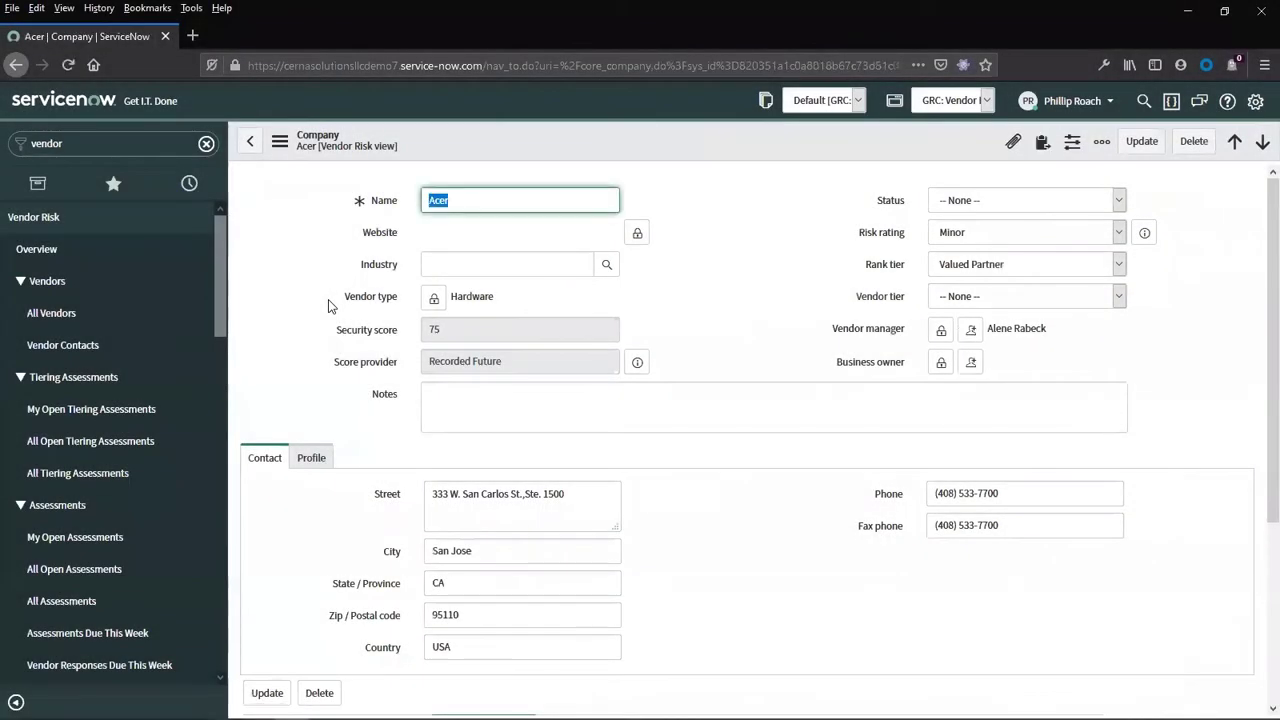
- Start a new Acer tiering assessment, assign it to the suggested user, and name it 'Tiering Assessmen'
{"action": "scroll", "coordinate": [328, 305], "scroll_direction": "down", "scroll_amount": 1}
{"action": "scroll", "coordinate": [328, 305], "scroll_direction": "down", "scroll_amount": 2}
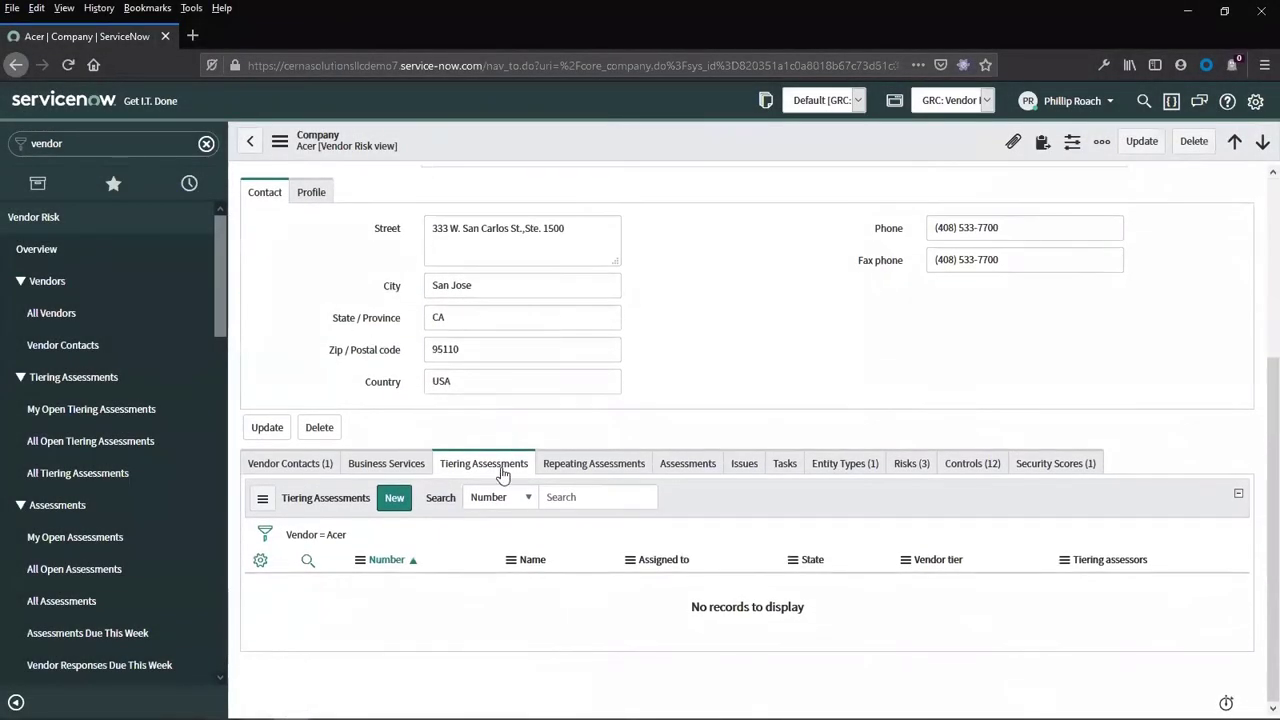
{"action": "left_click", "coordinate": [394, 497]}
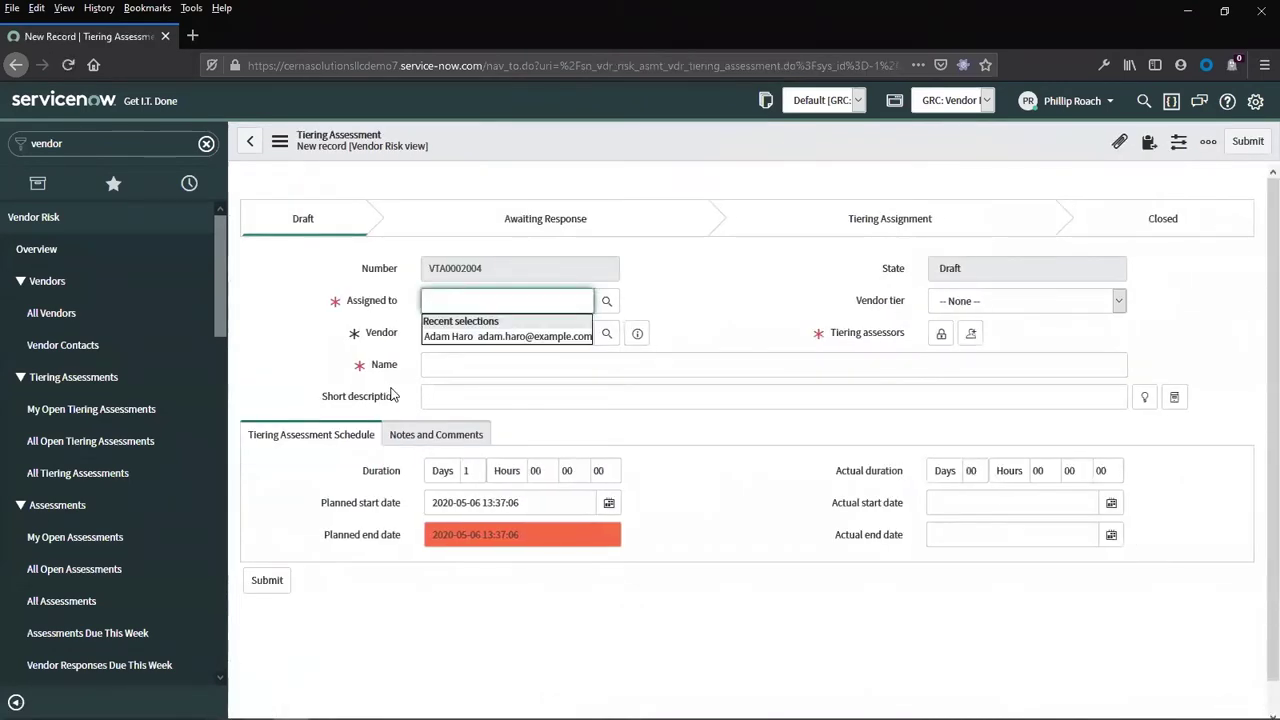
{"action": "type", "text": "adam"}
{"action": "key", "text": "Down"}
{"action": "key", "text": "Return"}
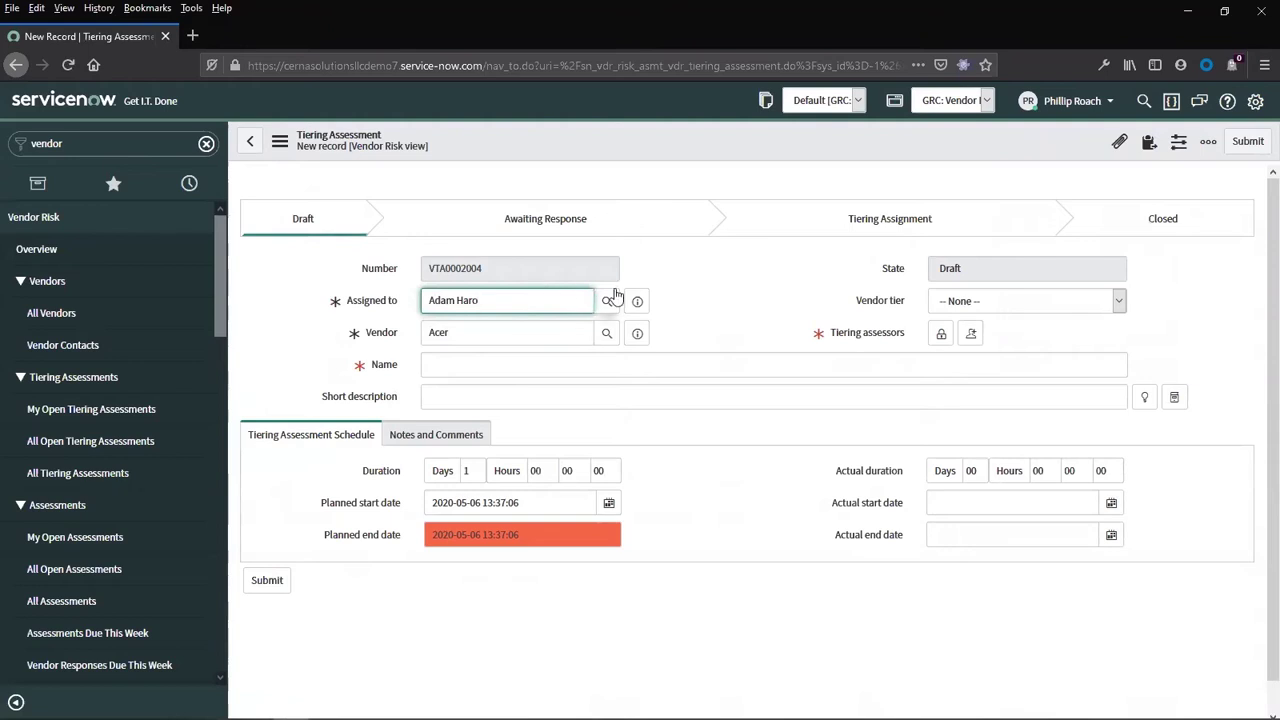
{"action": "left_click", "coordinate": [470, 335]}
{"action": "left_click", "coordinate": [468, 366]}
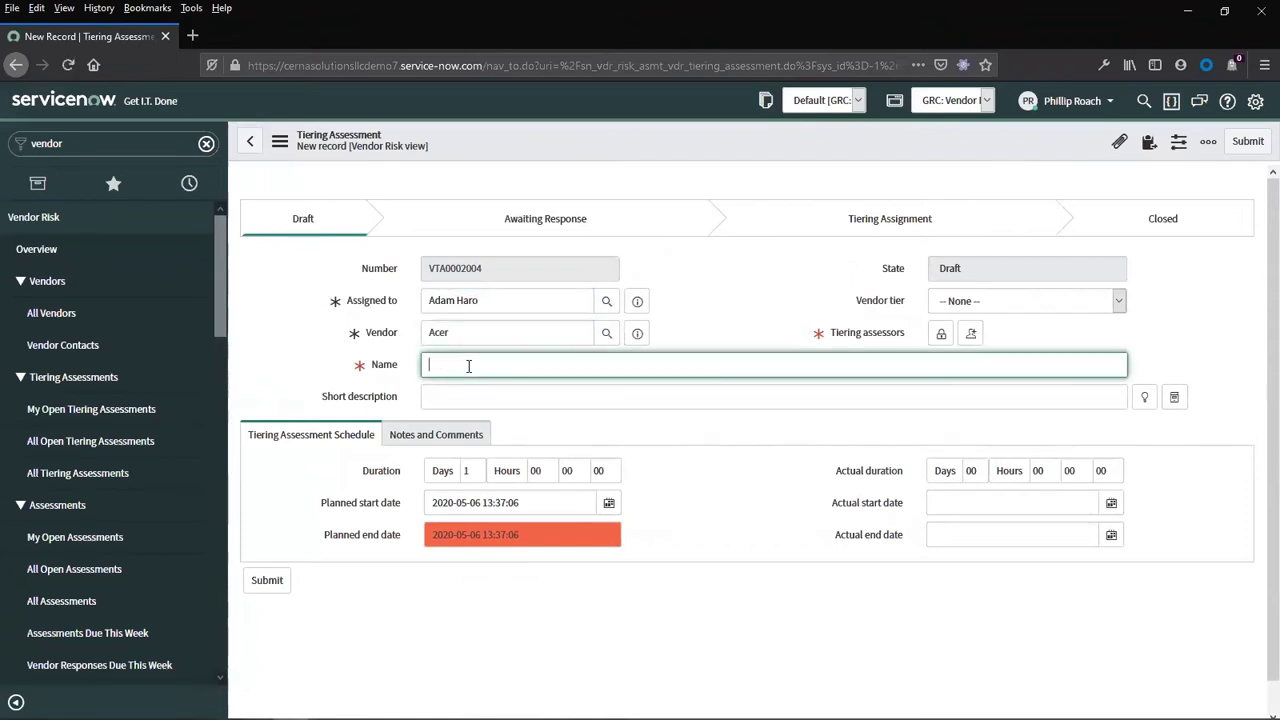
{"action": "type", "text": "Tiering Assessment"}
- Add the suggested user as tiering assessor and save the assessment
{"action": "left_click", "coordinate": [941, 336]}
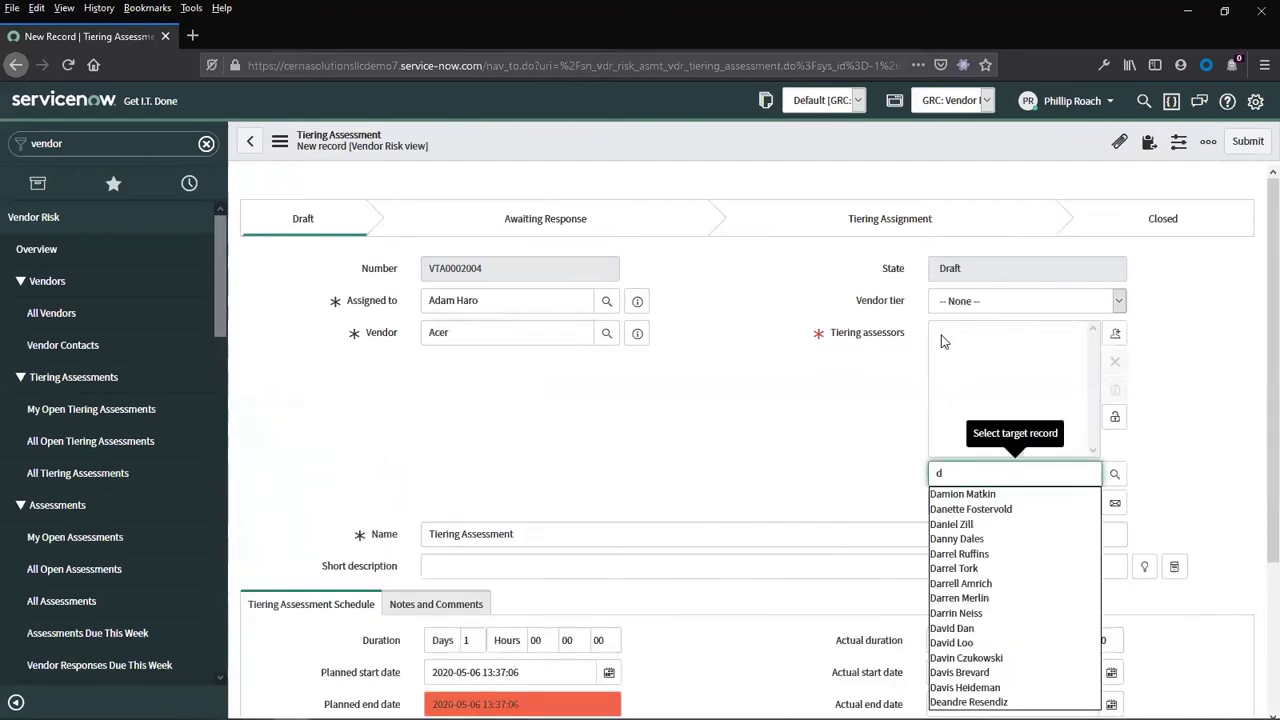
{"action": "type", "text": "am"}
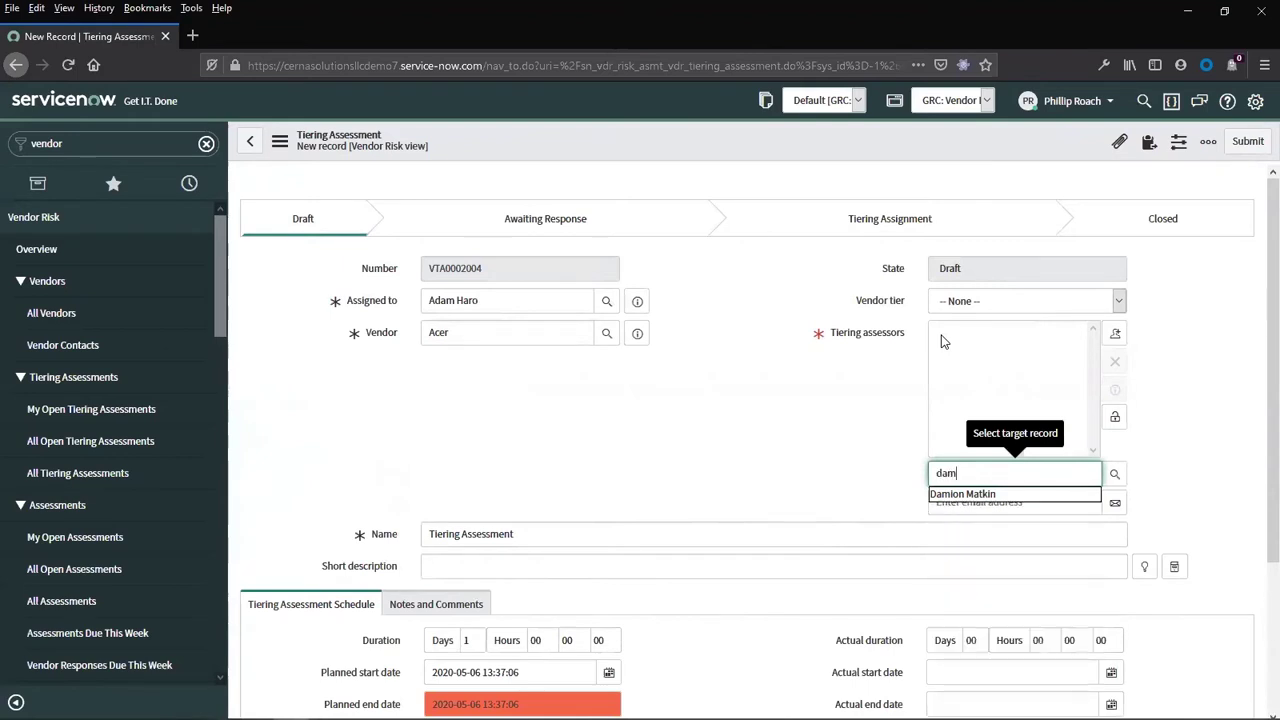
{"action": "key", "text": "BackSpace"}
{"action": "key", "text": "BackSpace"}
{"action": "key", "text": "BackSpace"}
{"action": "type", "text": "adam"}
{"action": "left_click", "coordinate": [965, 494]}
{"action": "left_click", "coordinate": [1115, 417]}
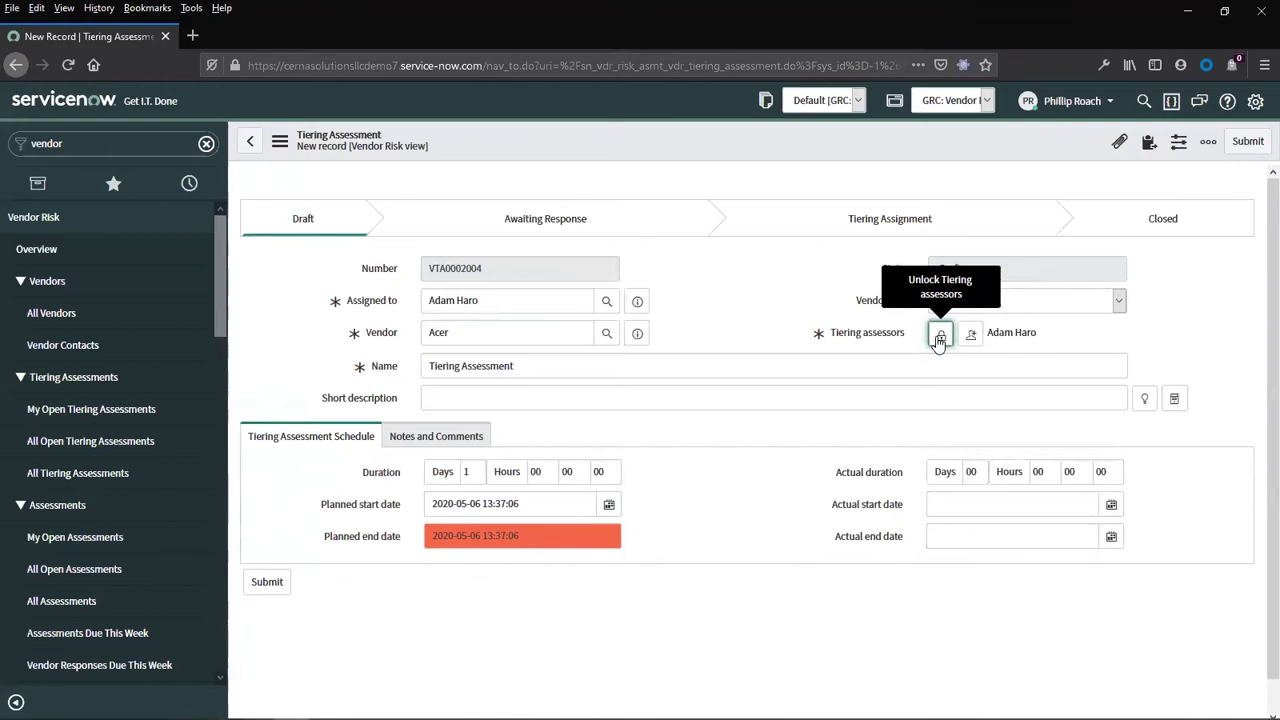
{"action": "right_click", "coordinate": [628, 146]}
{"action": "left_click", "coordinate": [691, 157]}
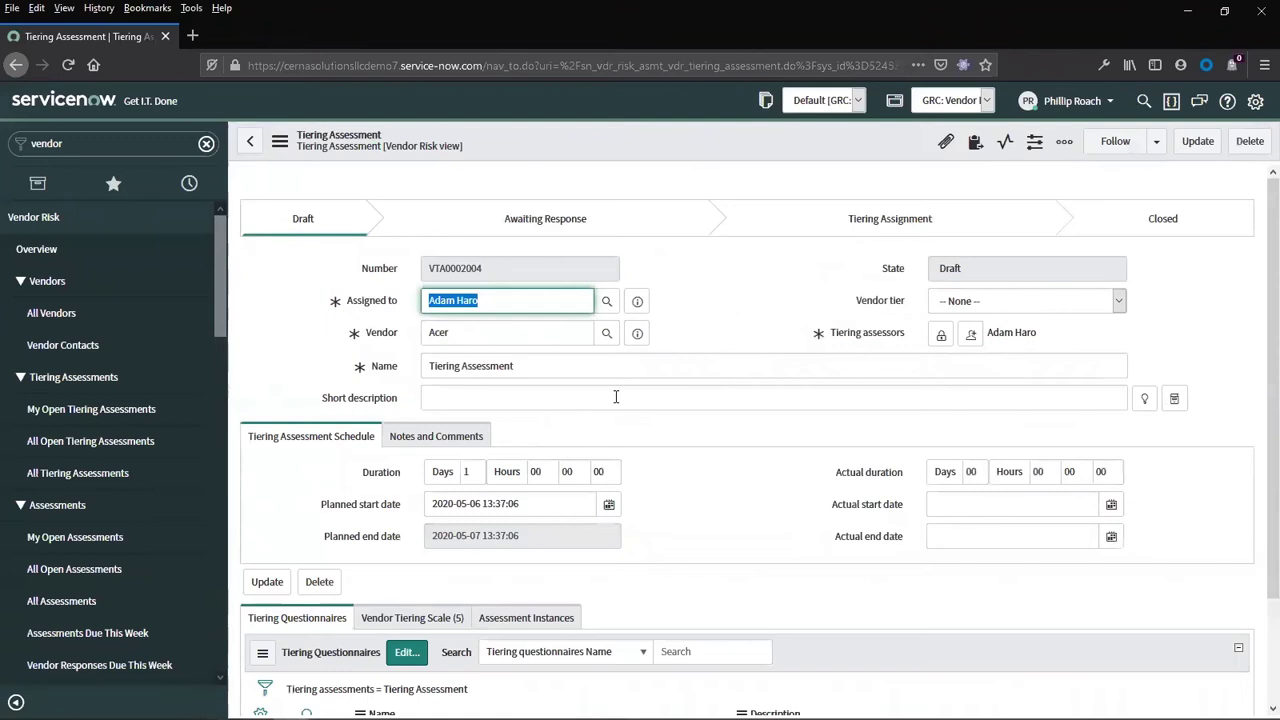
- Add the Sample Questionnaire to the tiering assessment's questionnaires
{"action": "scroll", "coordinate": [409, 463], "scroll_direction": "down", "scroll_amount": 2}
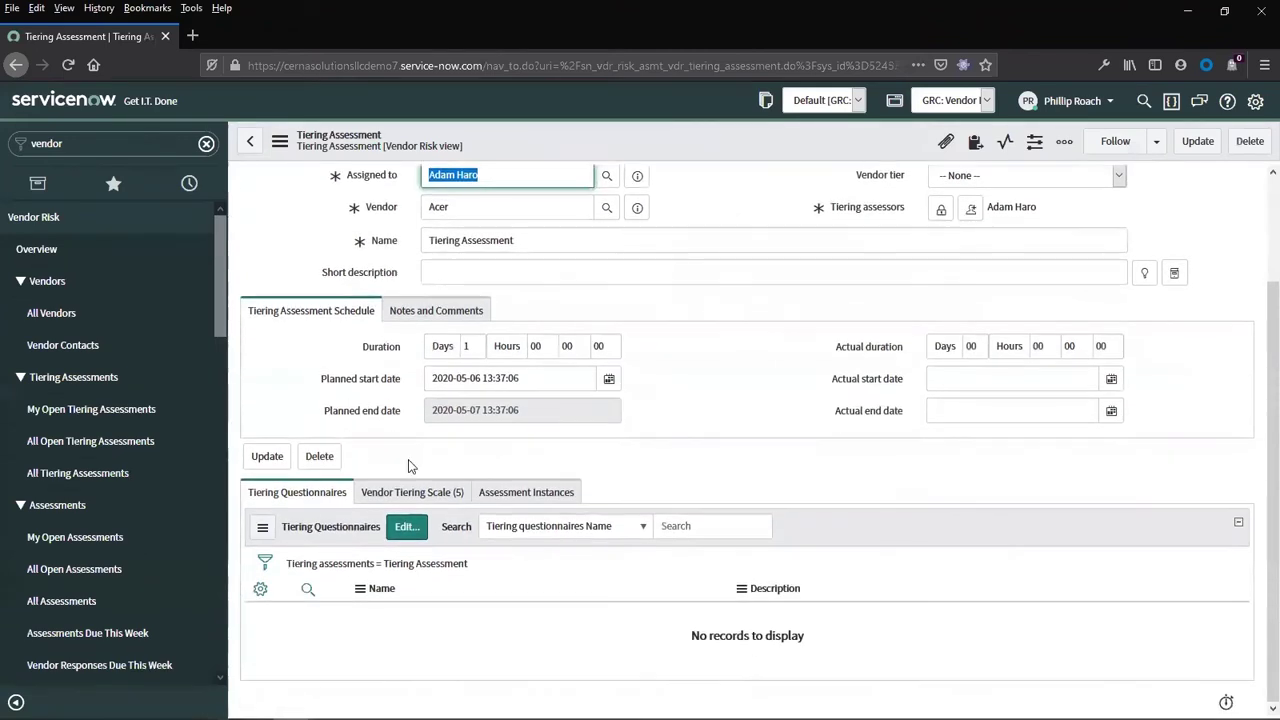
{"action": "left_click", "coordinate": [407, 527]}
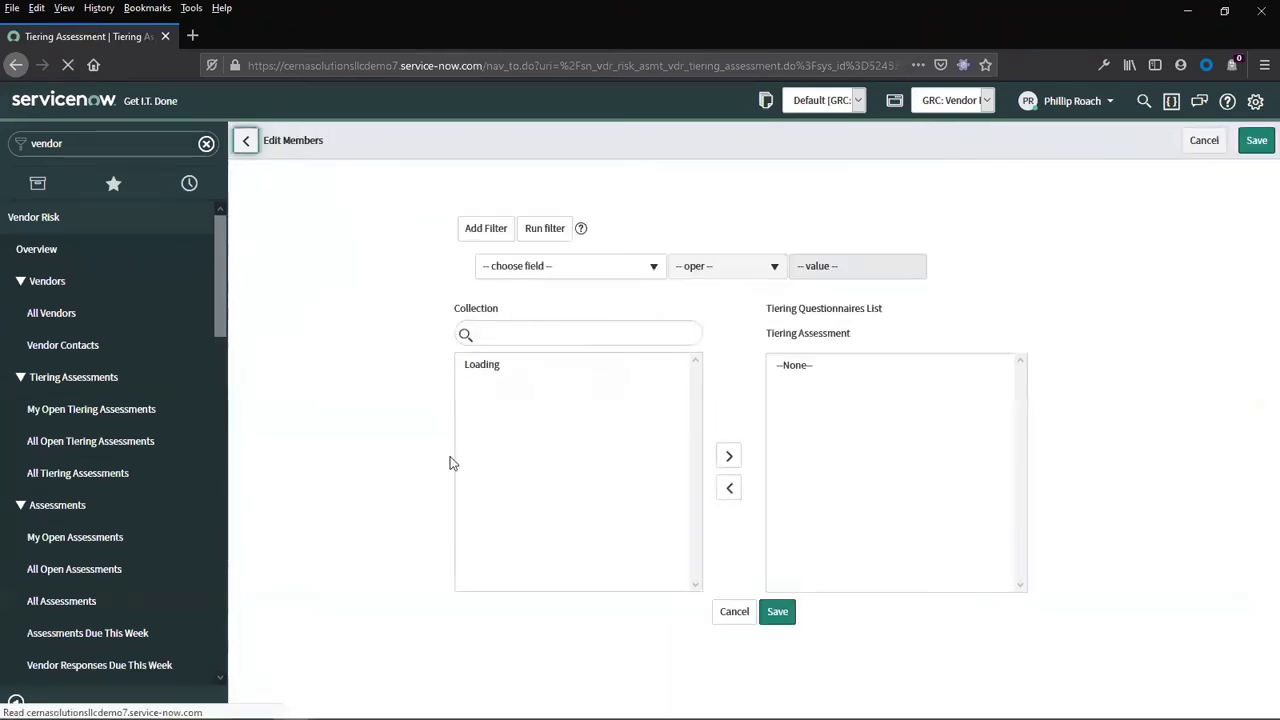
{"action": "left_click", "coordinate": [536, 378]}
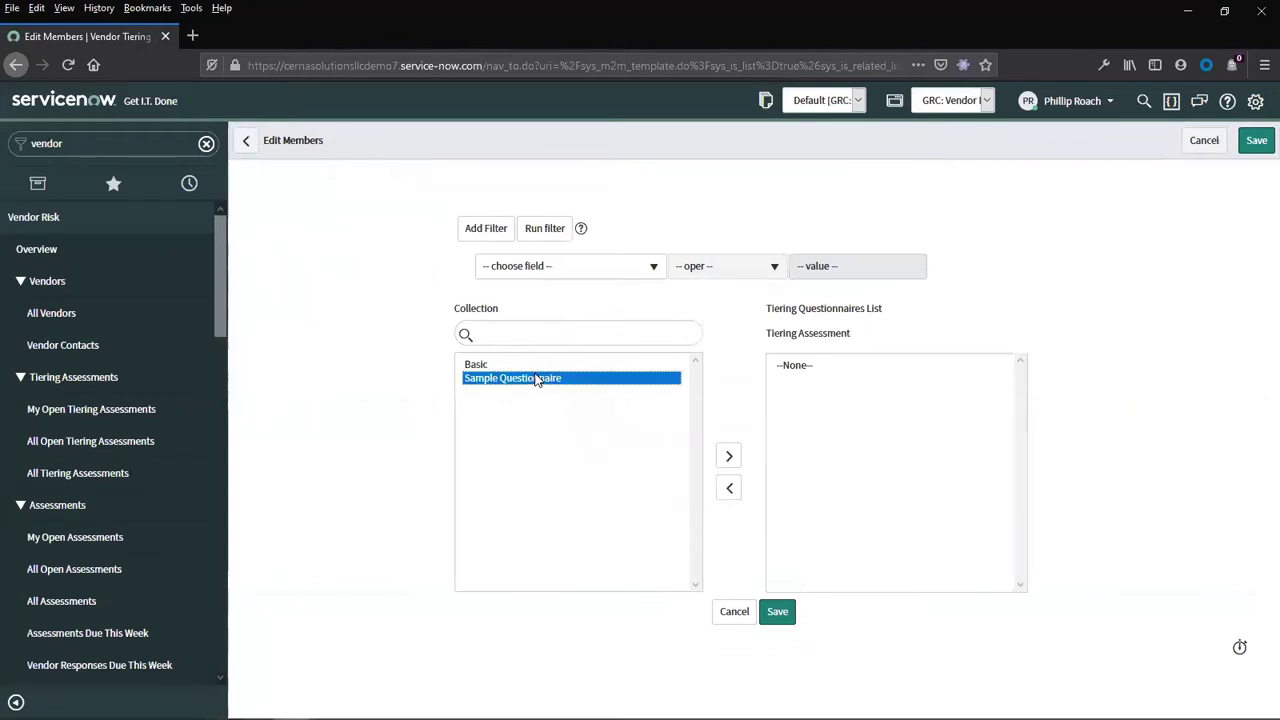
{"action": "left_click", "coordinate": [724, 458]}
{"action": "left_click", "coordinate": [772, 611]}
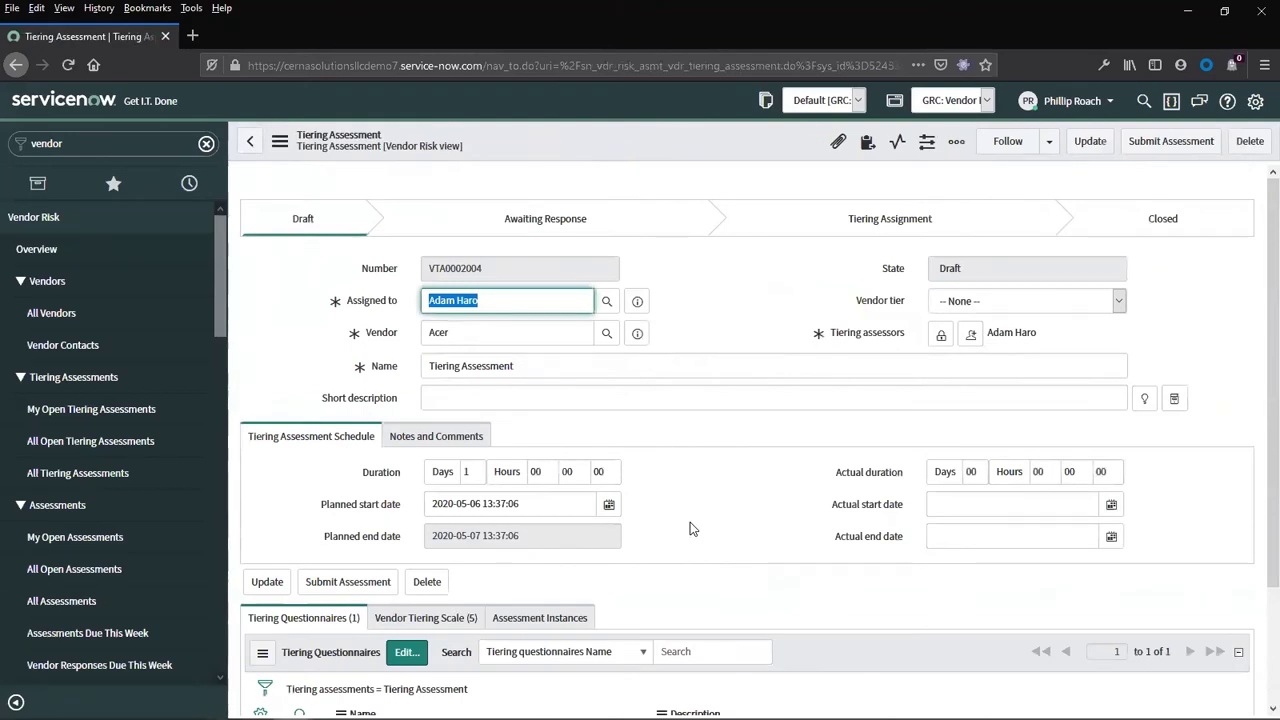
- Review the five-tier scale from Critical (80–100) to Minor (0–19) and save the Draft assessment
{"action": "scroll", "coordinate": [693, 528], "scroll_direction": "down", "scroll_amount": 2}
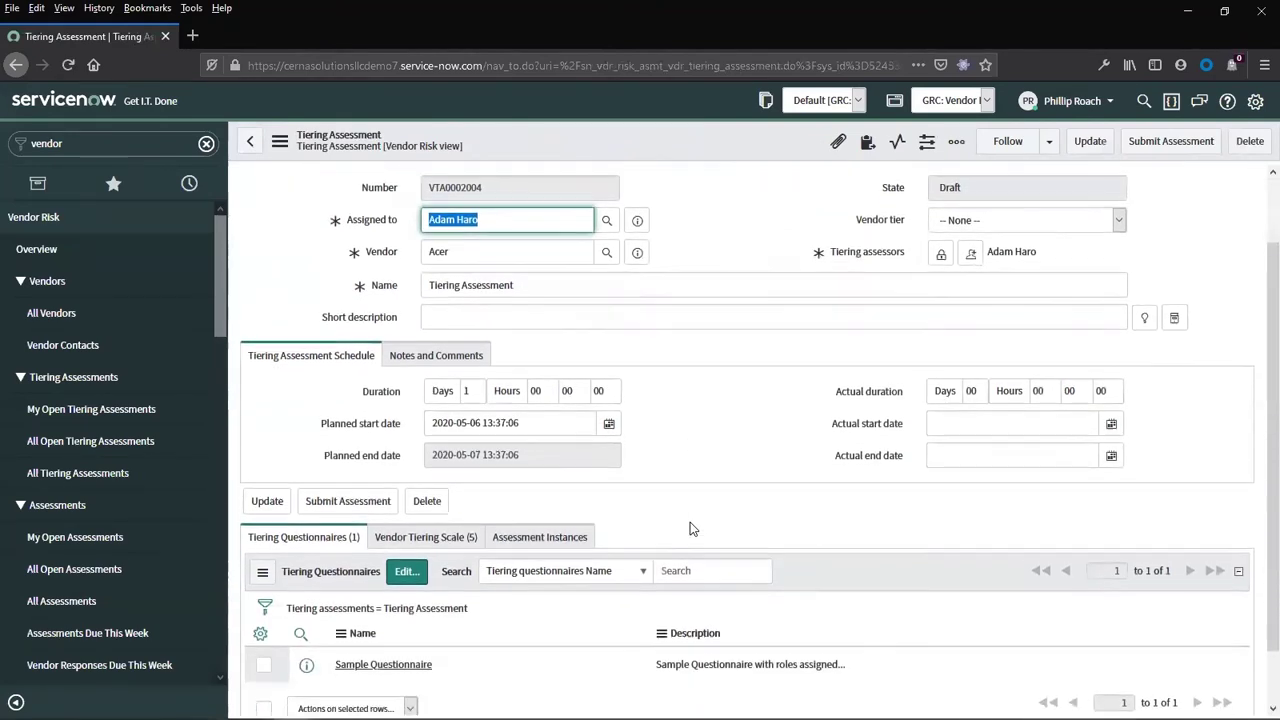
{"action": "left_click", "coordinate": [422, 532]}
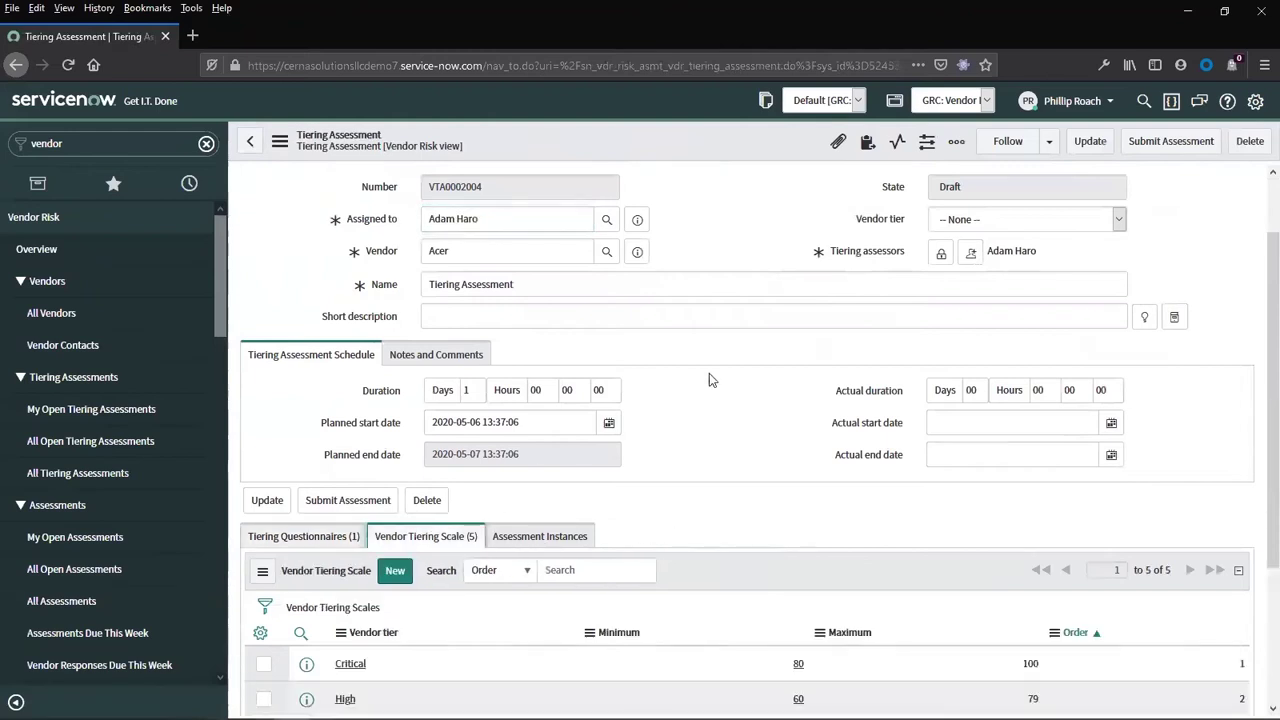
{"action": "scroll", "coordinate": [698, 397], "scroll_direction": "down", "scroll_amount": 4}
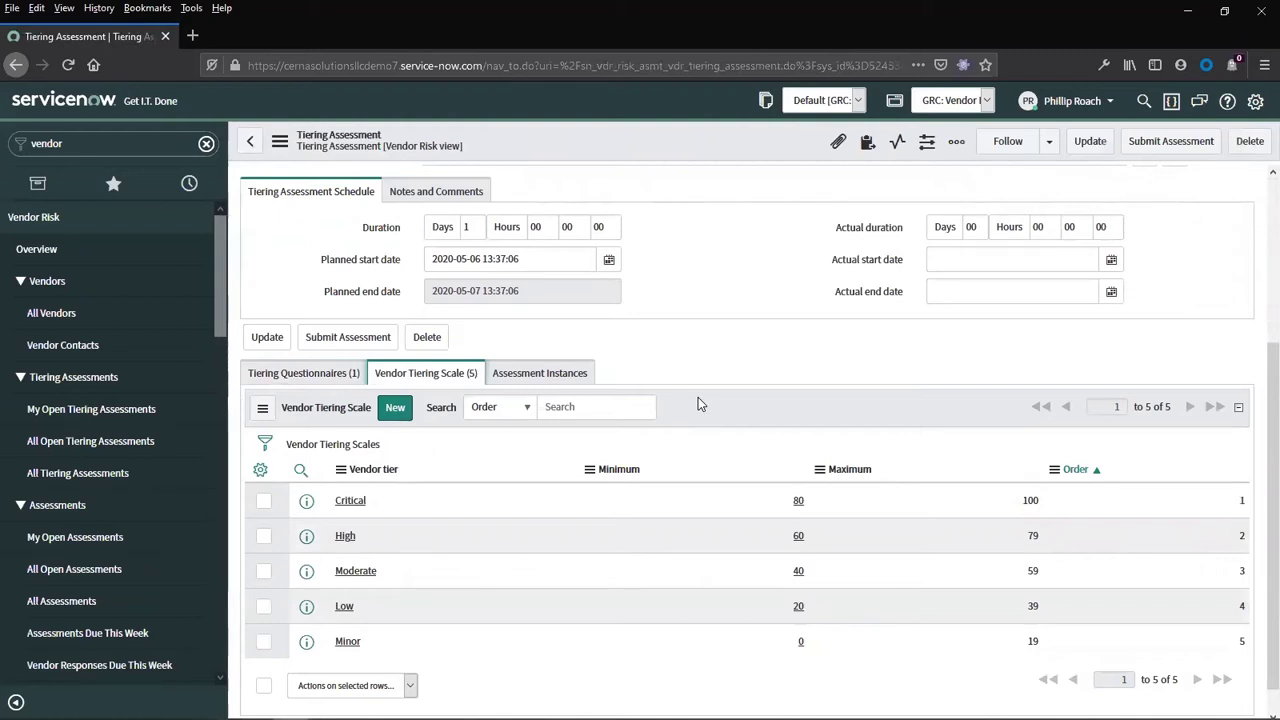
{"action": "scroll", "coordinate": [698, 403], "scroll_direction": "up", "scroll_amount": 5}
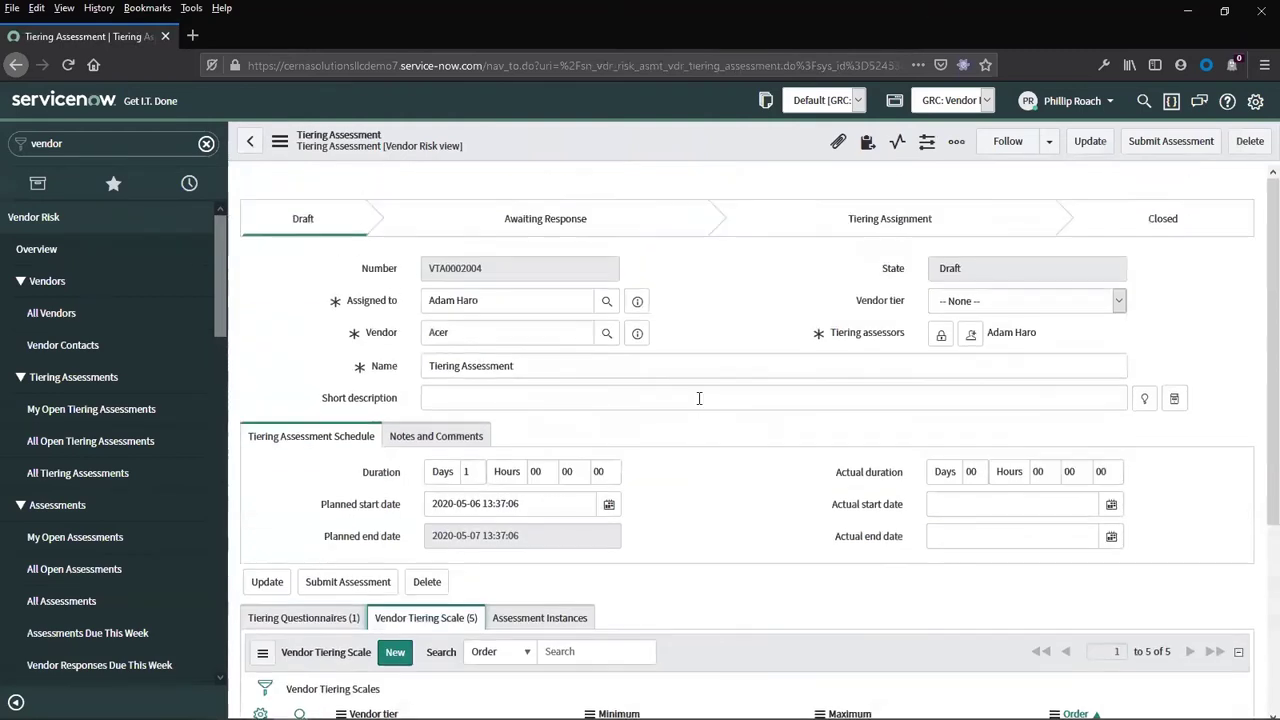
{"action": "right_click", "coordinate": [718, 148]}
{"action": "left_click", "coordinate": [740, 157]}
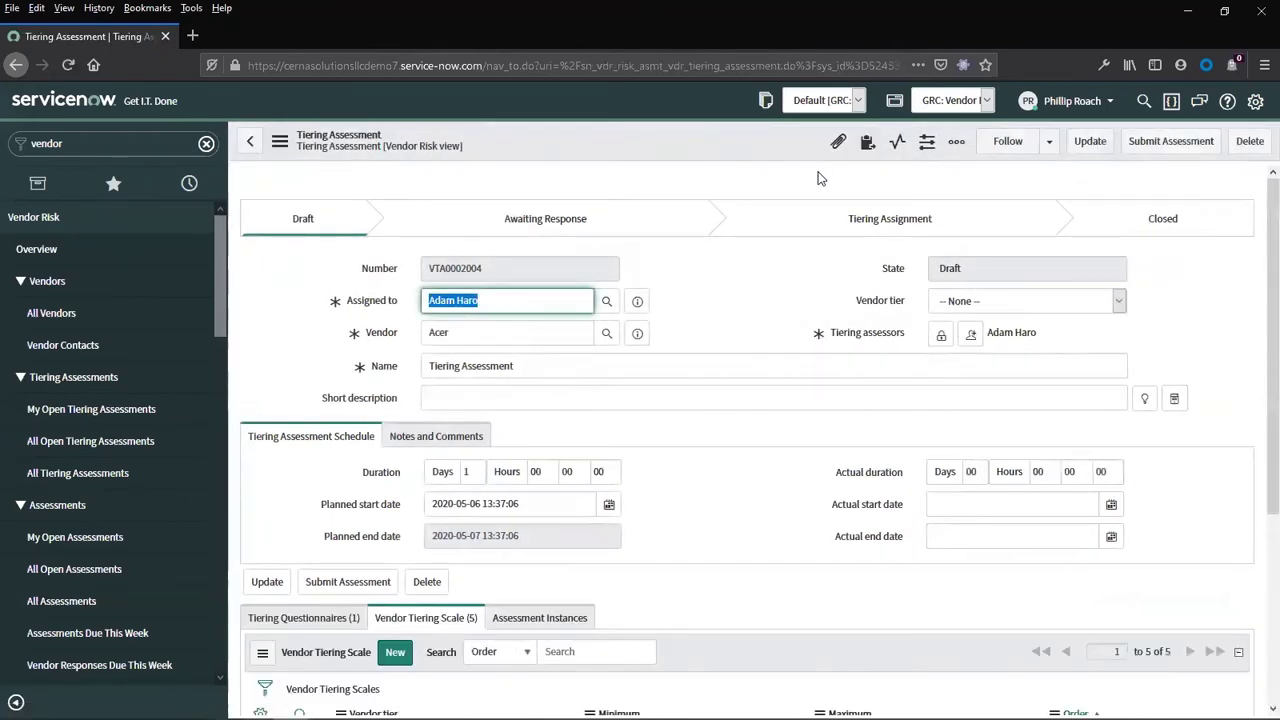
- Submit the tiering assessment and answer Yes to the IP, PII, critical systems and PCI questions
{"action": "left_click", "coordinate": [1150, 141]}
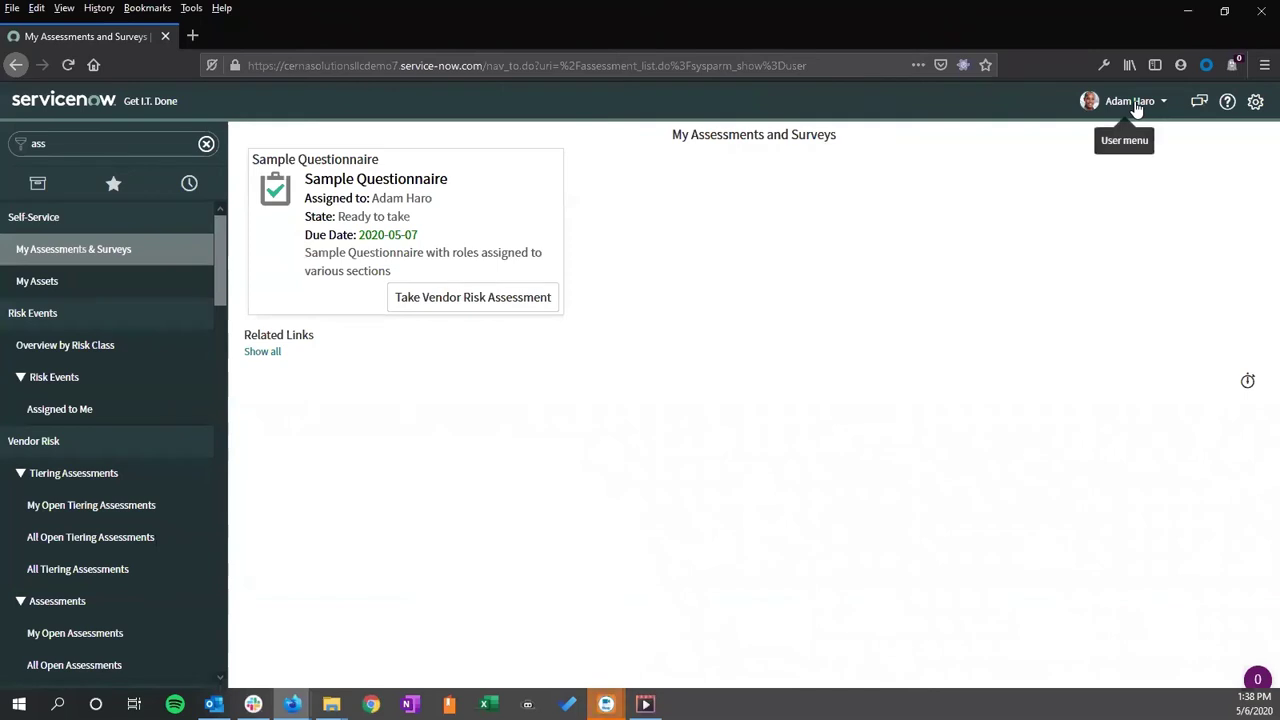
{"action": "left_click", "coordinate": [451, 302]}
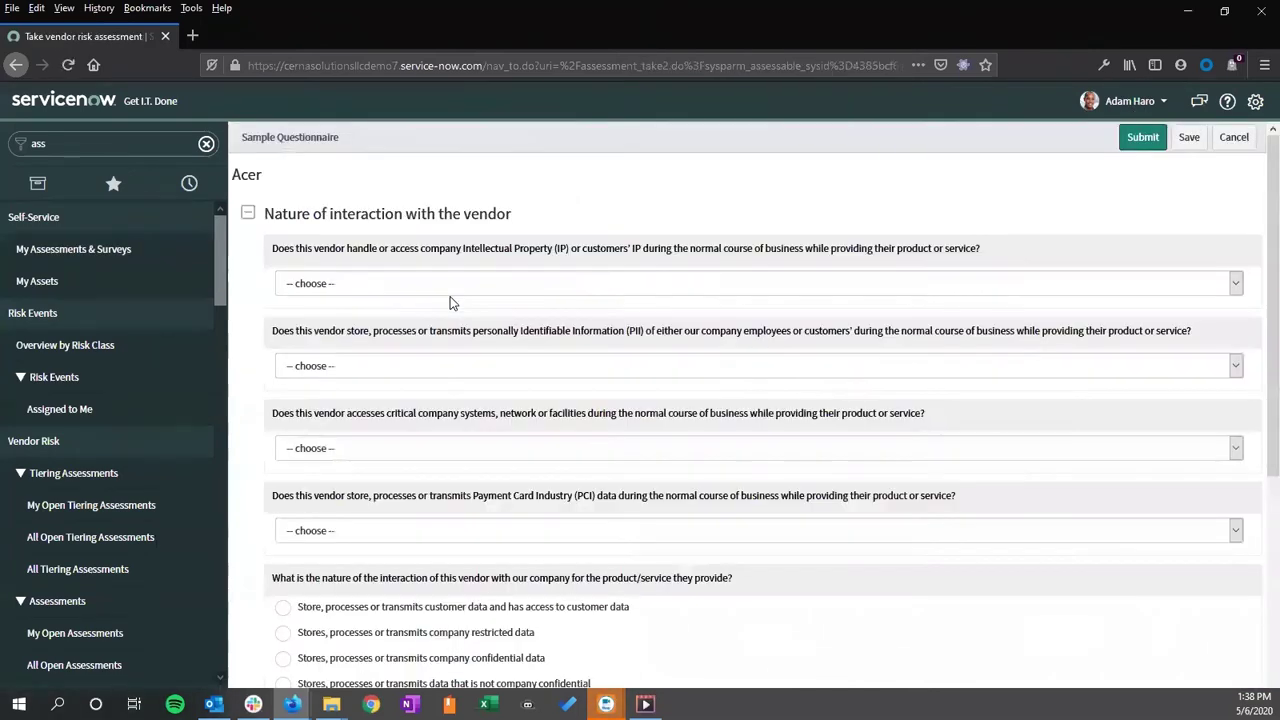
{"action": "left_click", "coordinate": [462, 284]}
{"action": "left_click", "coordinate": [434, 326]}
{"action": "left_click", "coordinate": [340, 366]}
{"action": "left_click", "coordinate": [345, 407]}
{"action": "left_click", "coordinate": [335, 447]}
{"action": "left_click", "coordinate": [322, 489]}
{"action": "left_click", "coordinate": [312, 531]}
{"action": "left_click", "coordinate": [320, 566]}
- Mark company restricted data, answer Yes to federal, regional and industry compliance, and submit the questionnaire
{"action": "scroll", "coordinate": [320, 555], "scroll_direction": "down", "scroll_amount": 4}
{"action": "left_click", "coordinate": [284, 256]}
{"action": "left_click", "coordinate": [326, 434]}
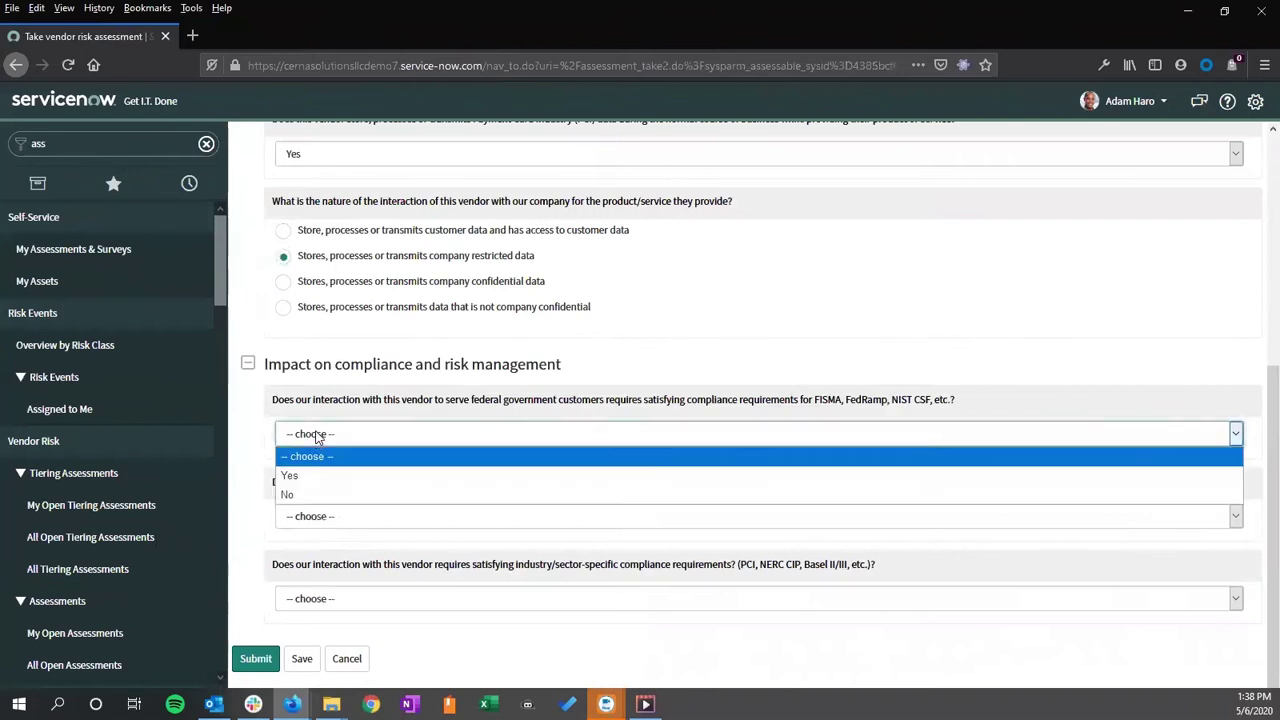
{"action": "left_click", "coordinate": [309, 480]}
{"action": "left_click", "coordinate": [306, 517]}
{"action": "left_click", "coordinate": [306, 558]}
{"action": "left_click", "coordinate": [307, 597]}
{"action": "left_click", "coordinate": [292, 640]}
{"action": "left_click", "coordinate": [255, 658]}
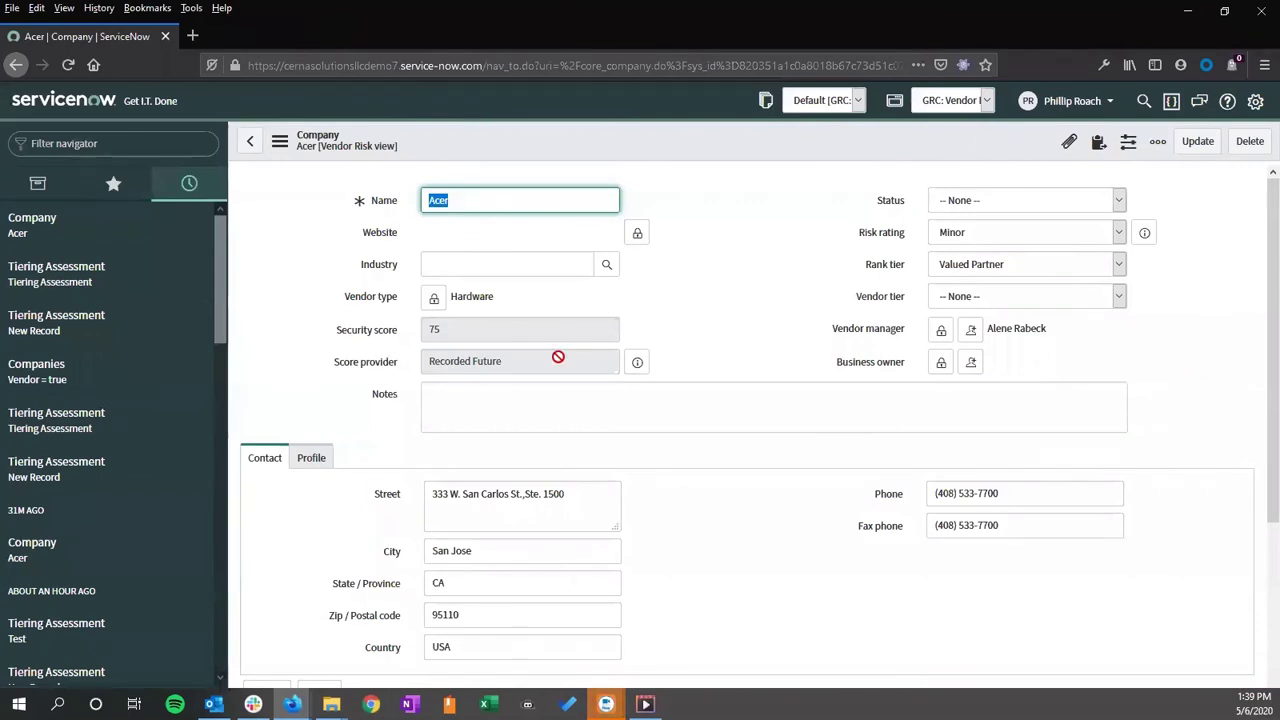
- Open VTA0002004 and view its Tiering Questionnaires and Assessment Instances lists
{"action": "scroll", "coordinate": [560, 357], "scroll_direction": "down", "scroll_amount": 3}
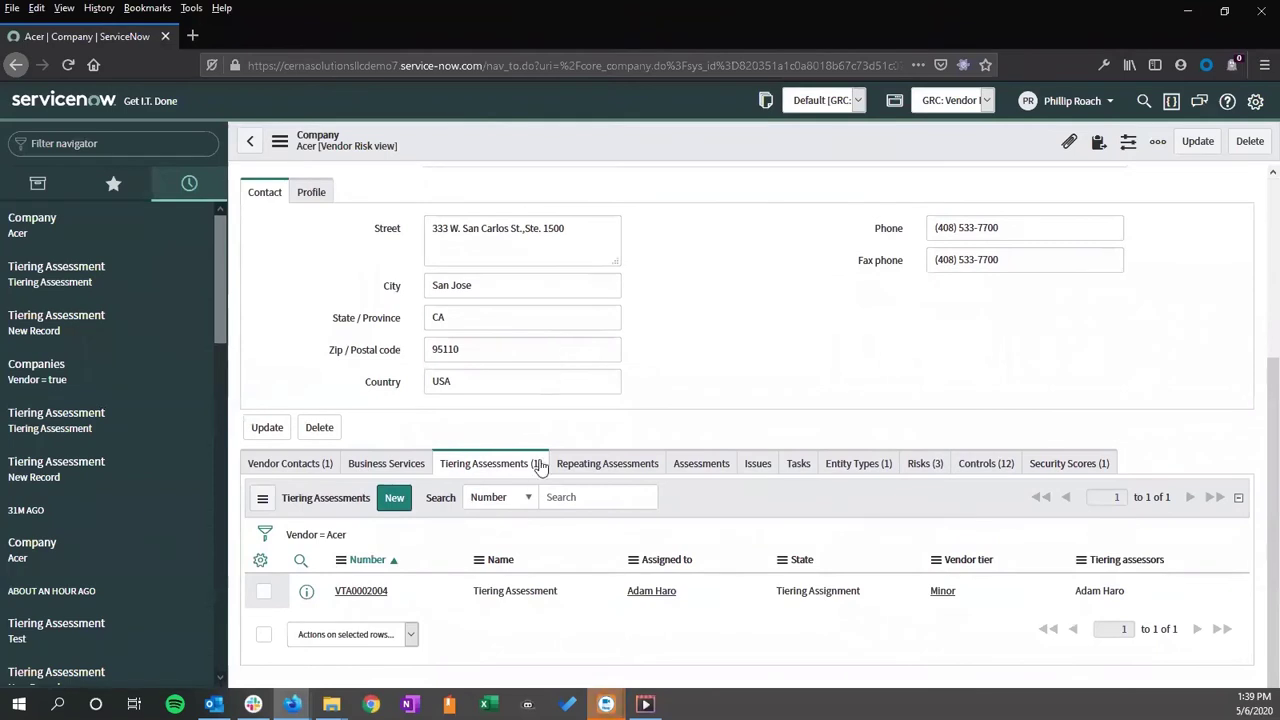
{"action": "left_click", "coordinate": [375, 592]}
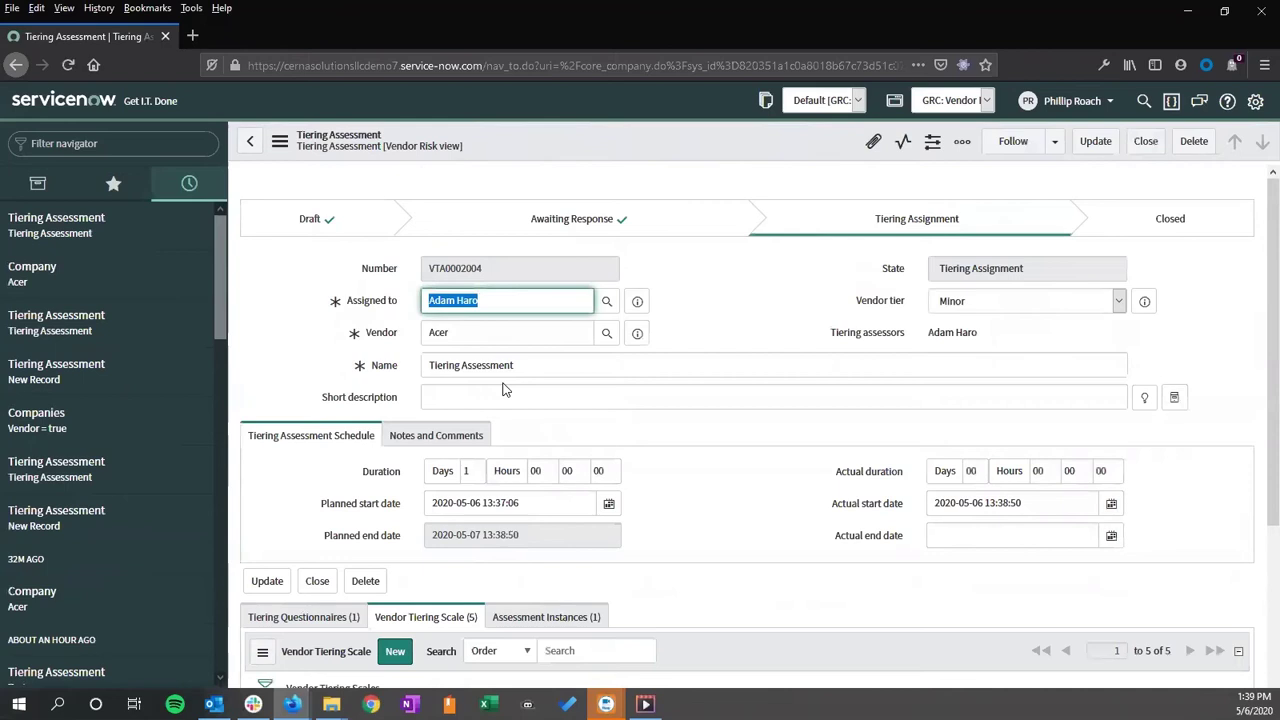
{"action": "scroll", "coordinate": [505, 390], "scroll_direction": "down", "scroll_amount": 3}
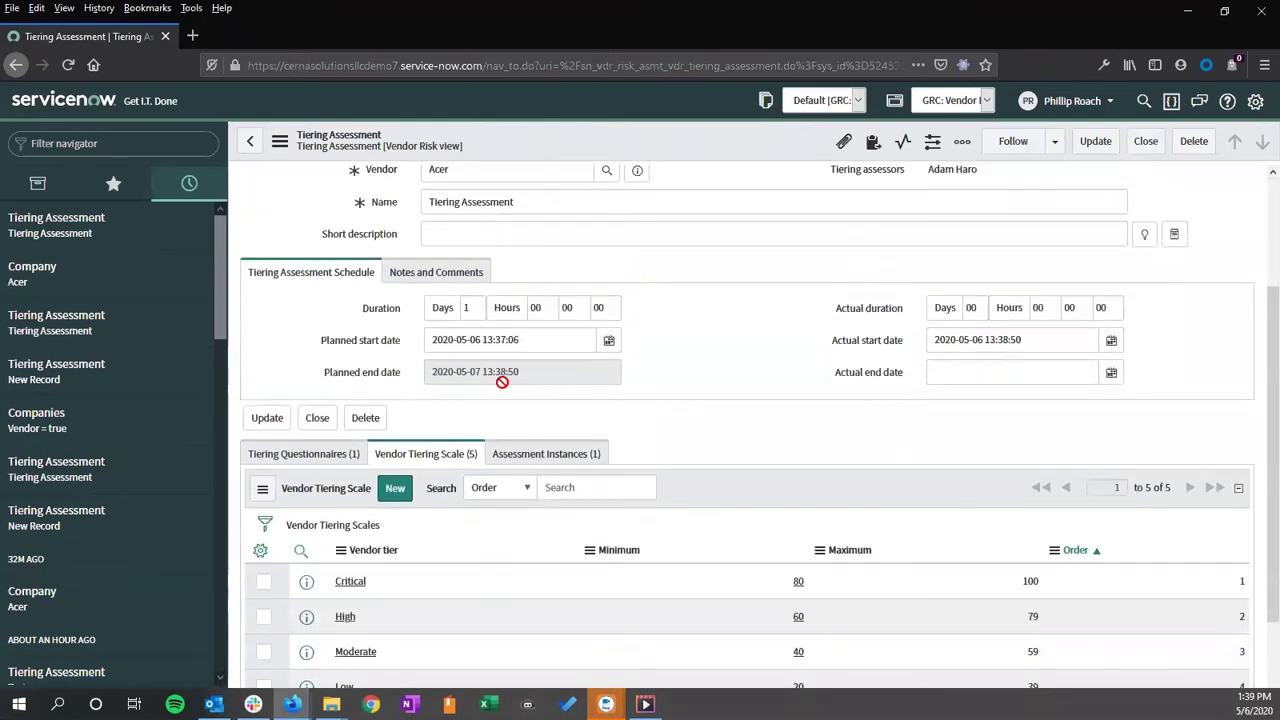
{"action": "scroll", "coordinate": [500, 374], "scroll_direction": "down", "scroll_amount": 2}
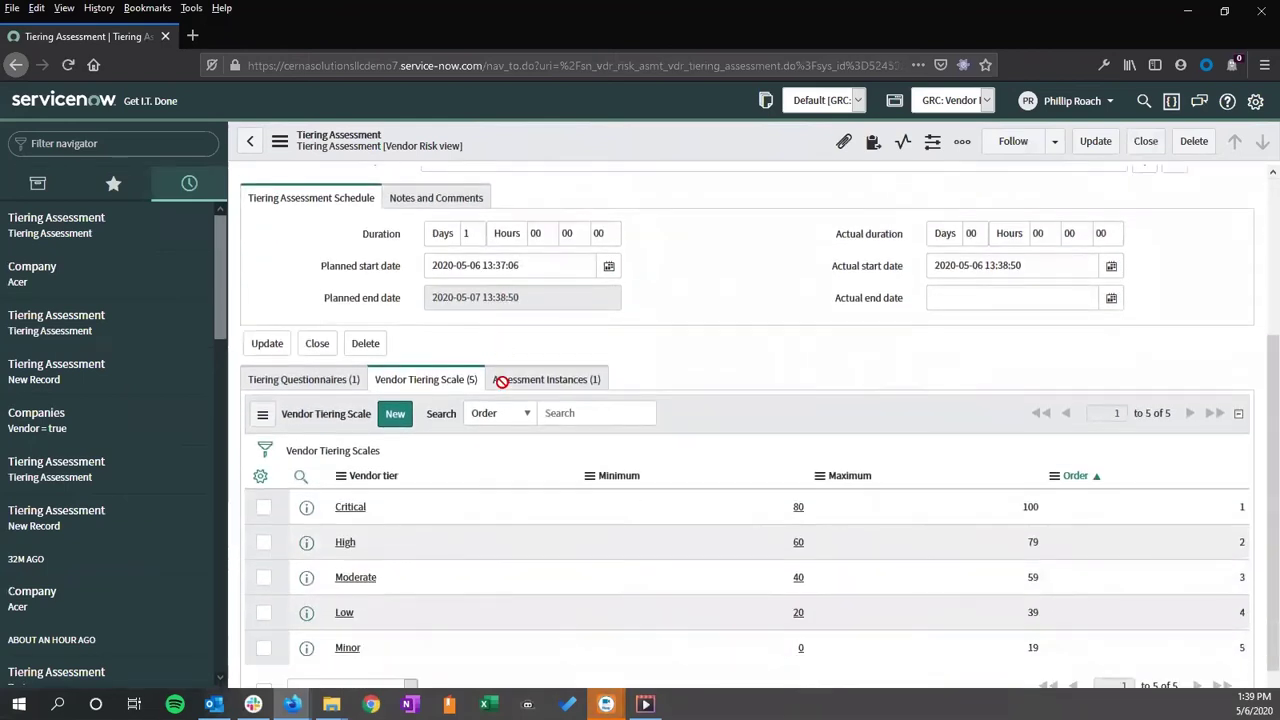
{"action": "left_click", "coordinate": [342, 340]}
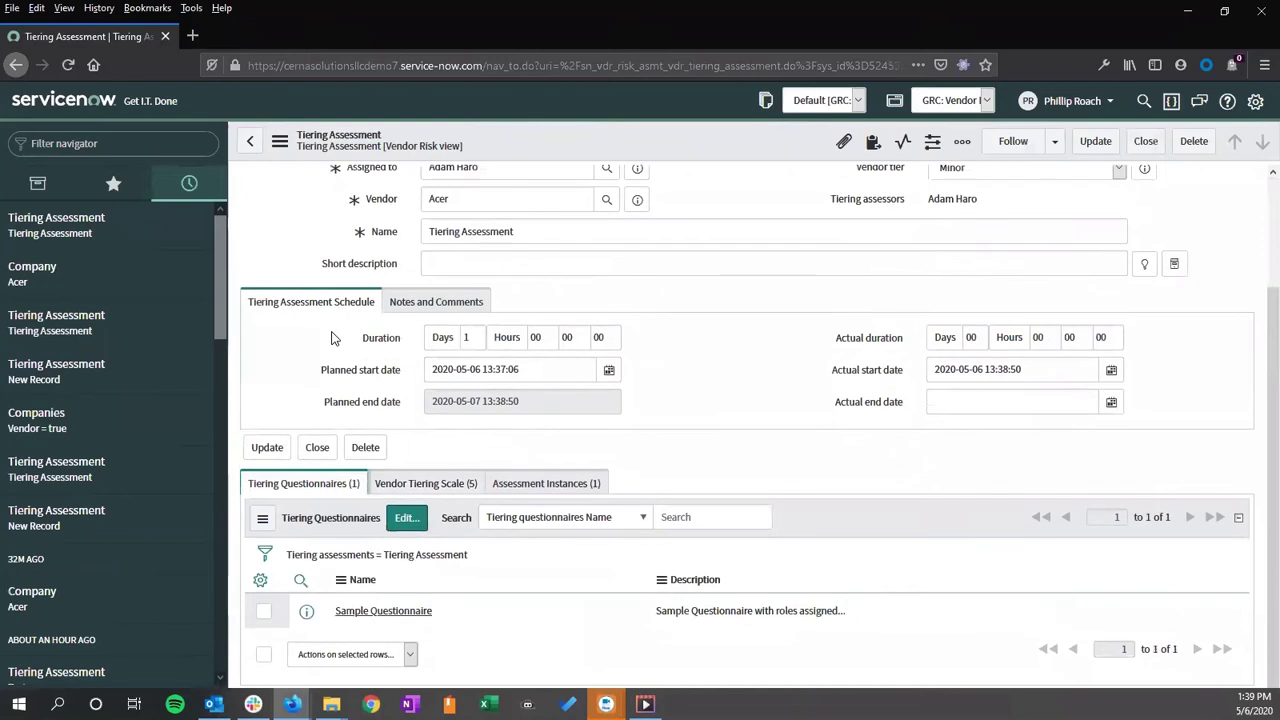
{"action": "scroll", "coordinate": [769, 437], "scroll_direction": "up", "scroll_amount": 3}
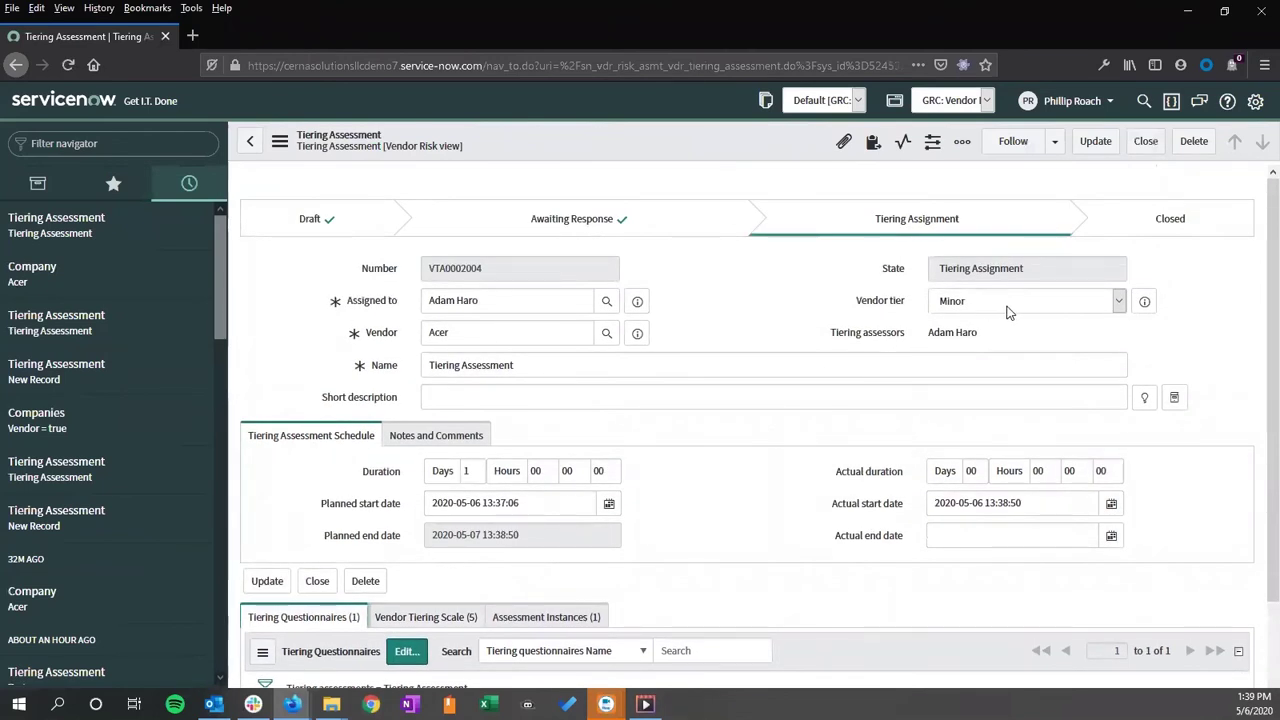
{"action": "scroll", "coordinate": [612, 510], "scroll_direction": "down", "scroll_amount": 3}
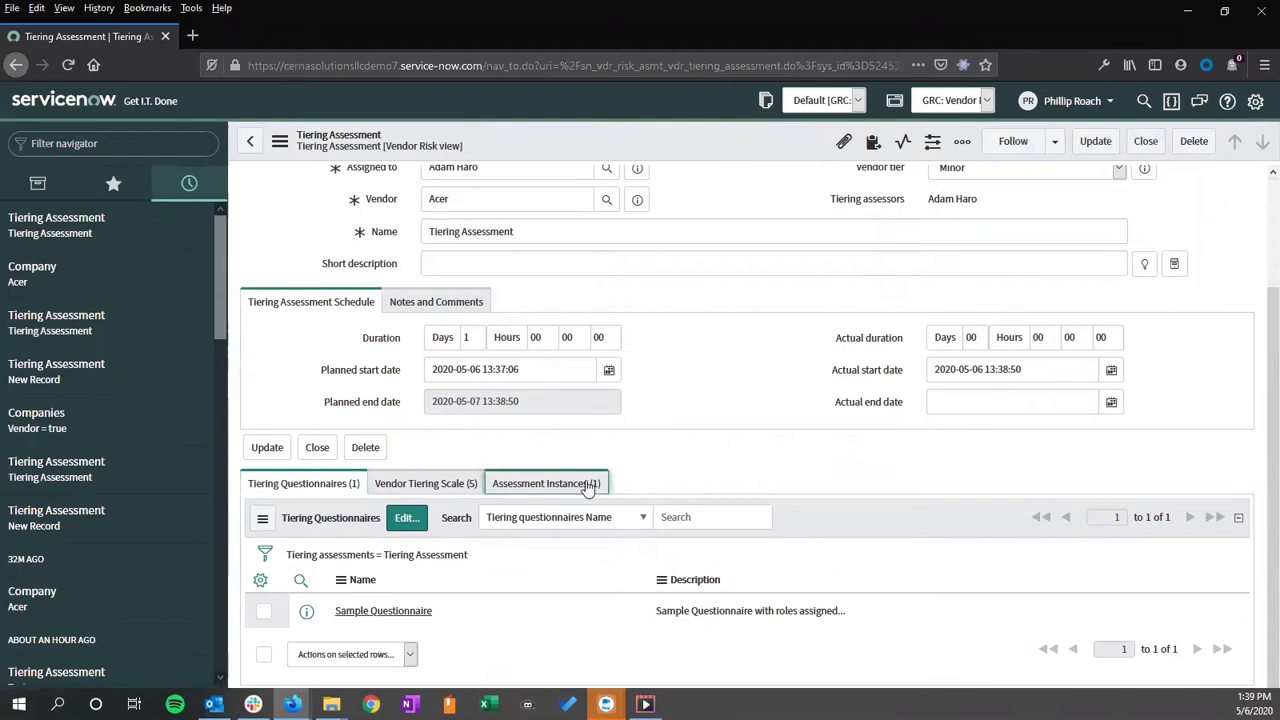
{"action": "left_click", "coordinate": [583, 486]}
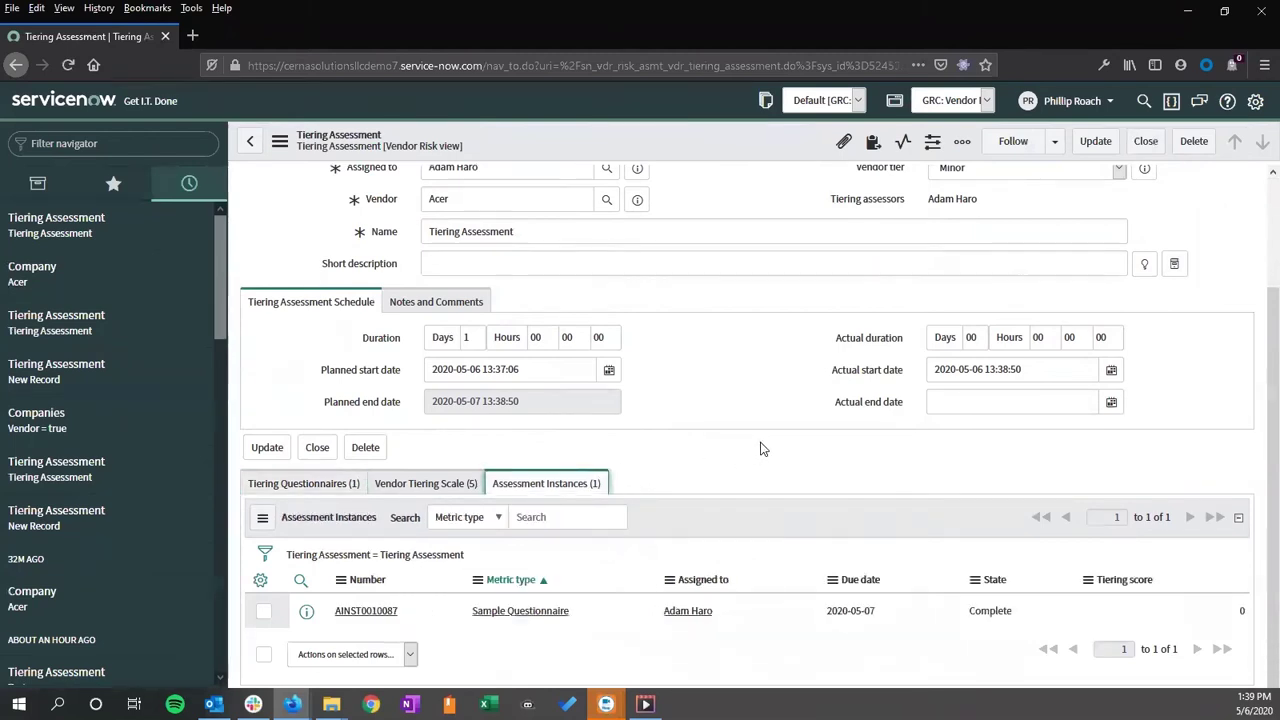
- Open assessment instance AINST0010087 and review the user's submitted questionnaire responses
{"action": "left_click", "coordinate": [386, 612]}
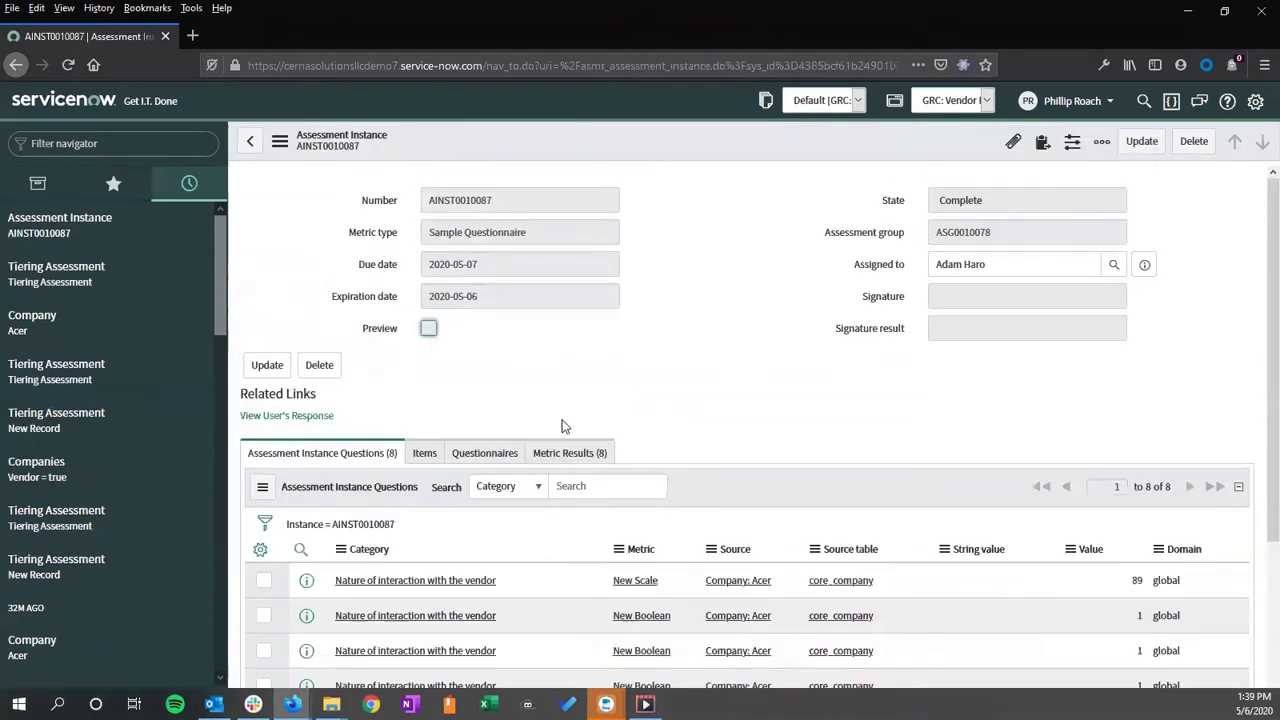
{"action": "left_click", "coordinate": [320, 416]}
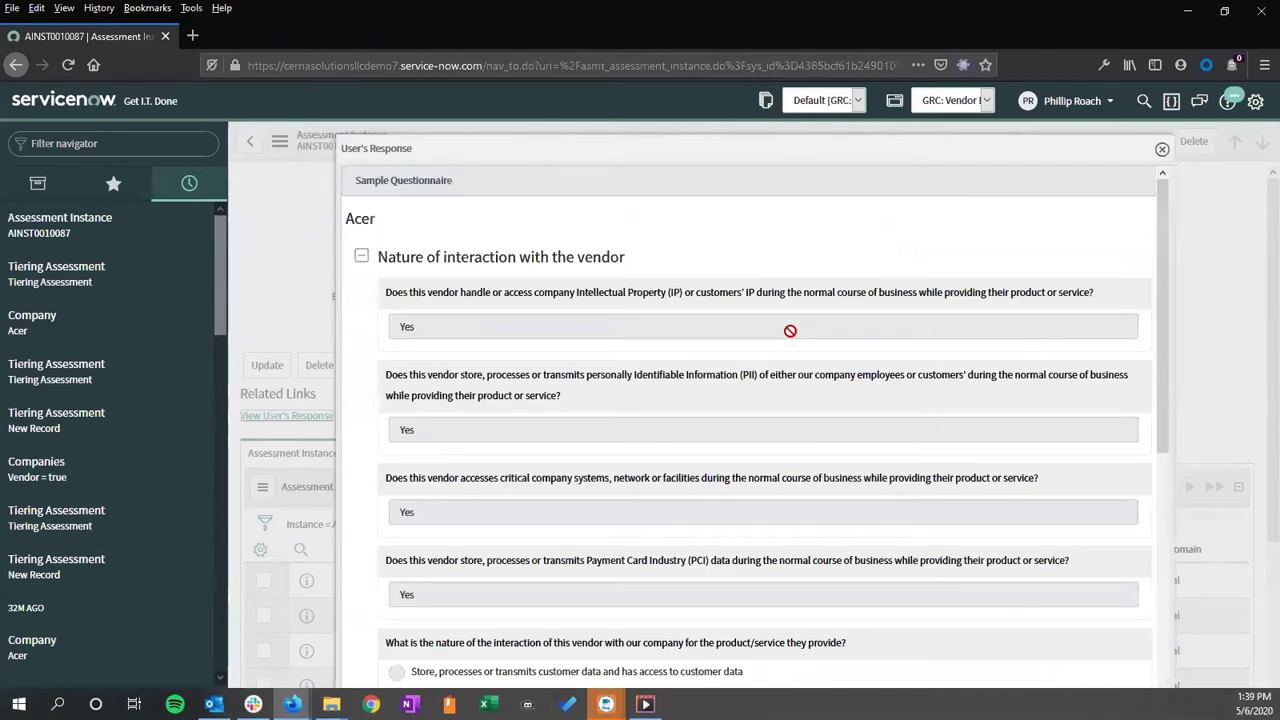
{"action": "scroll", "coordinate": [800, 414], "scroll_direction": "down", "scroll_amount": 3}
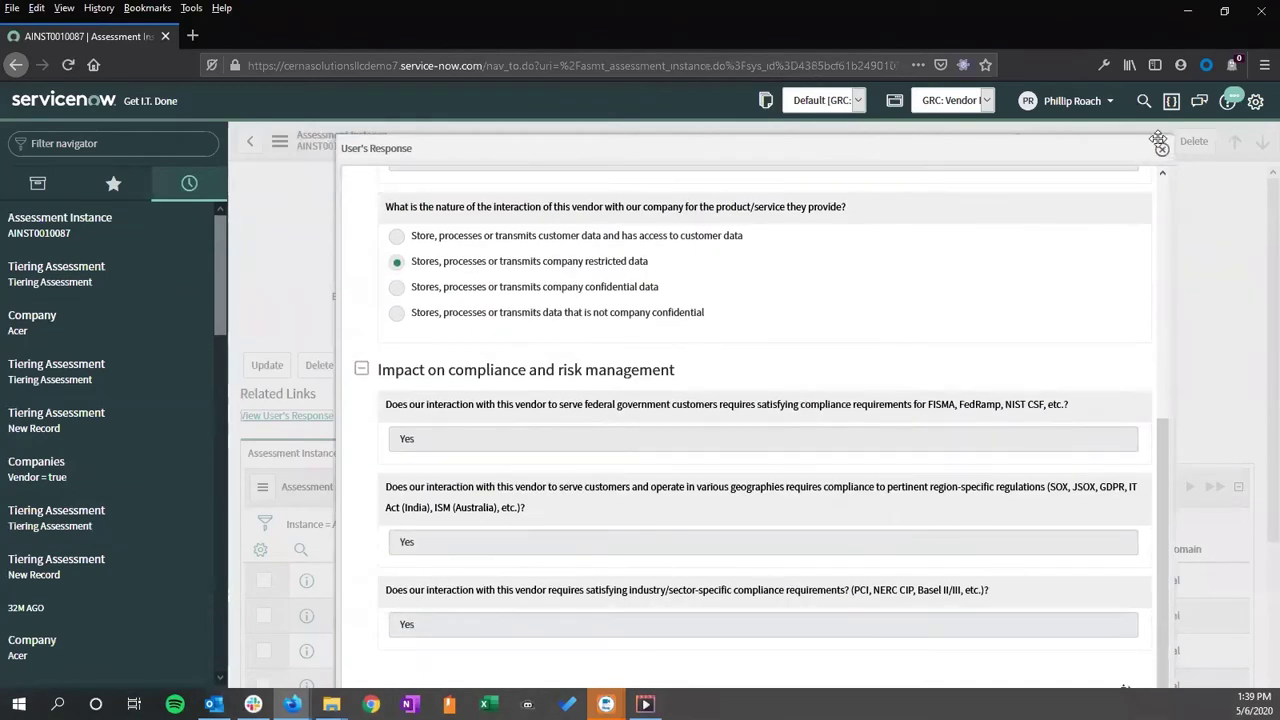
{"action": "left_click", "coordinate": [1161, 148]}
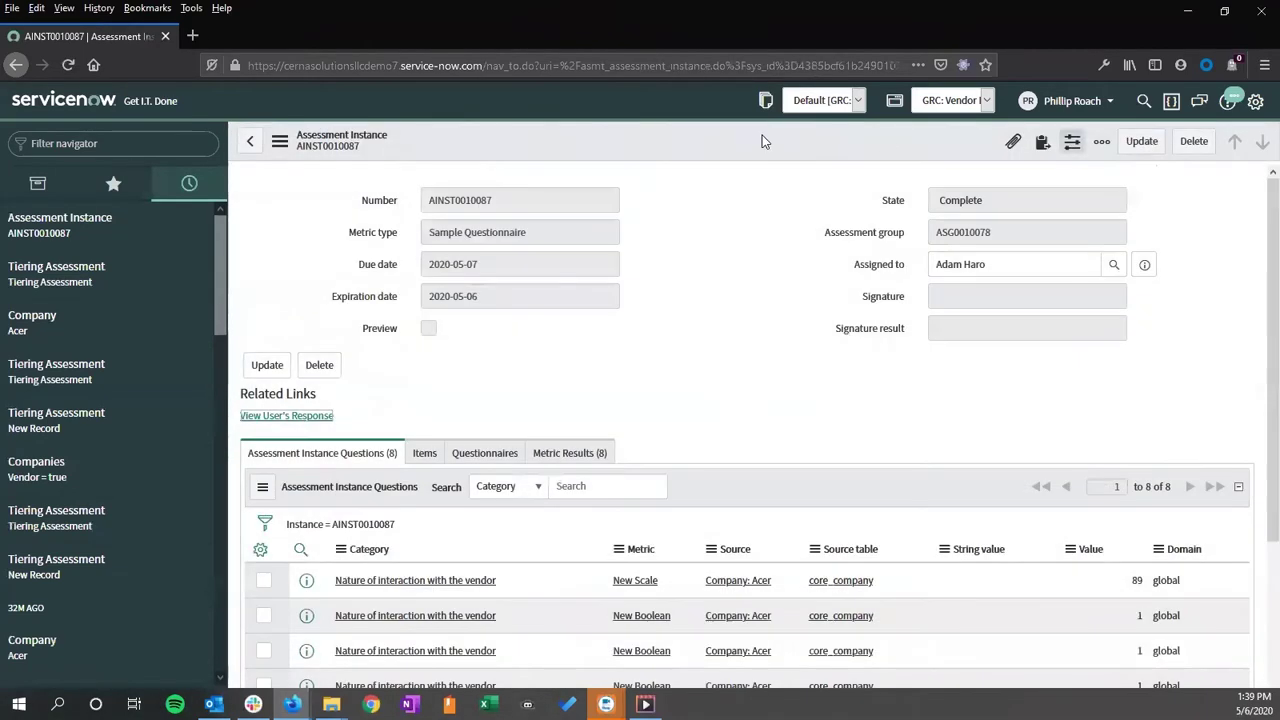
- Return to VTA0002004 and close it with vendor tier Minor
{"action": "left_click", "coordinate": [252, 142]}
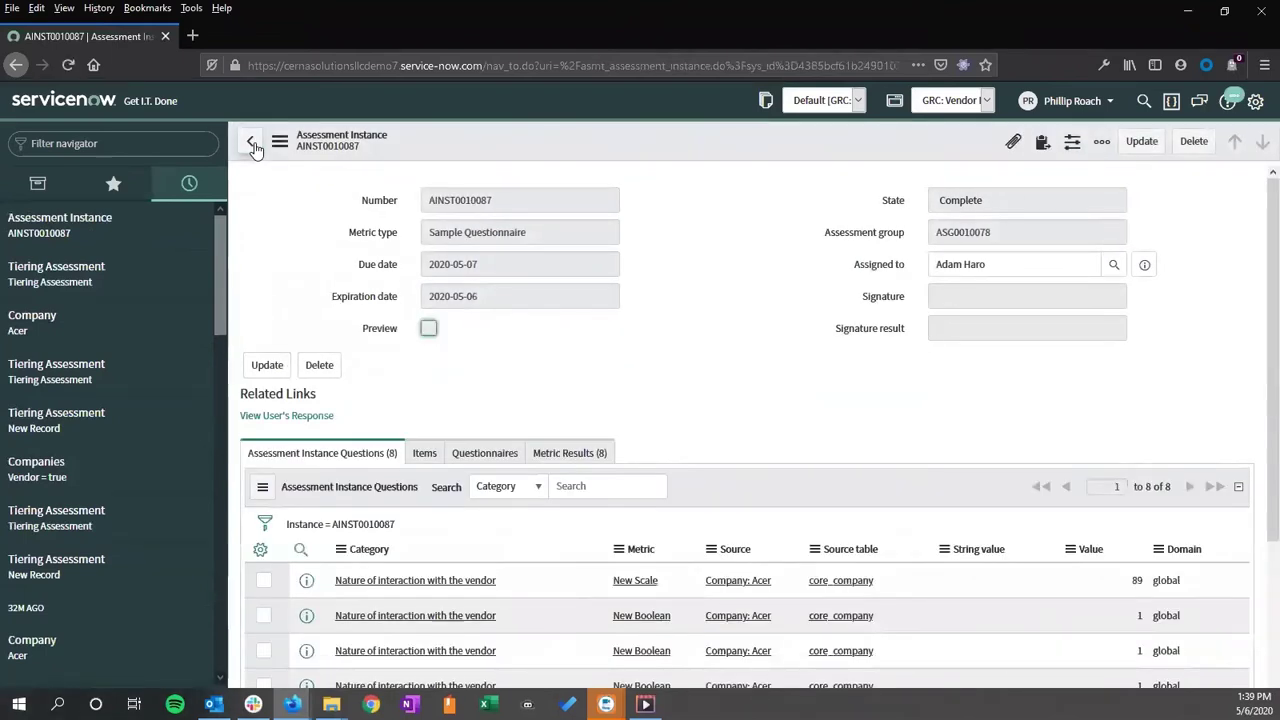
{"action": "left_click", "coordinate": [255, 147]}
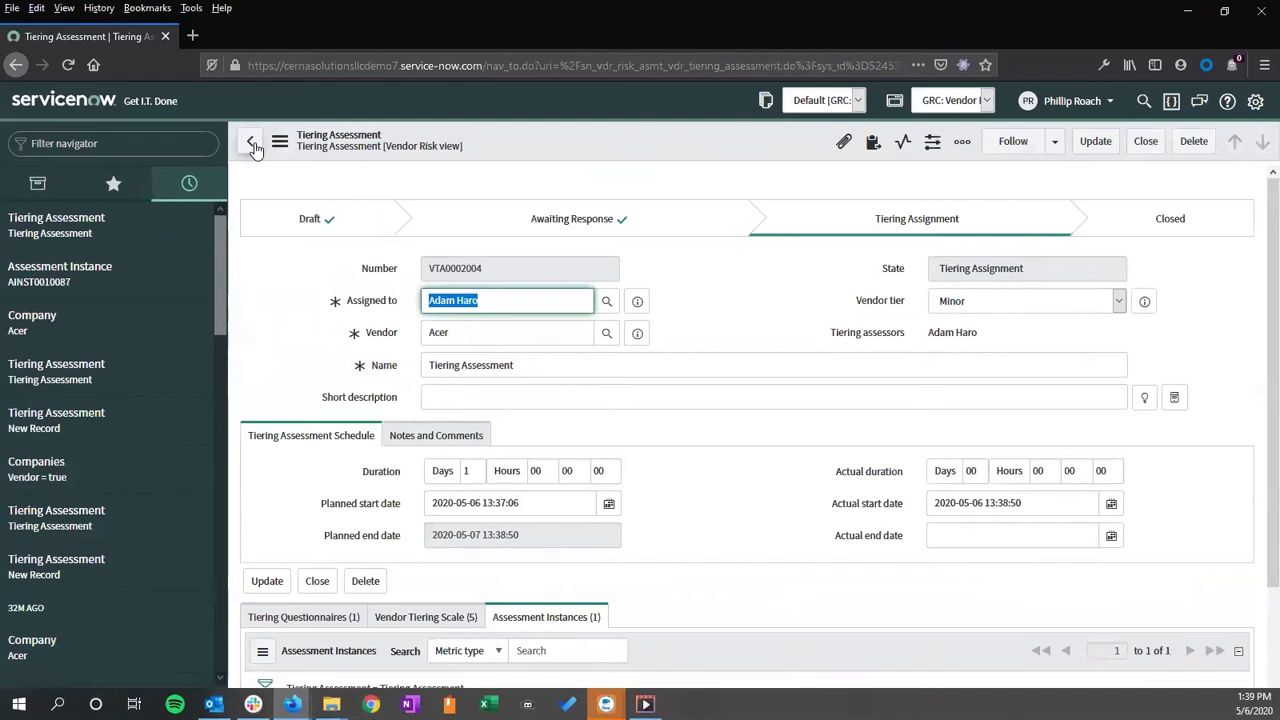
{"action": "left_click", "coordinate": [1145, 141]}
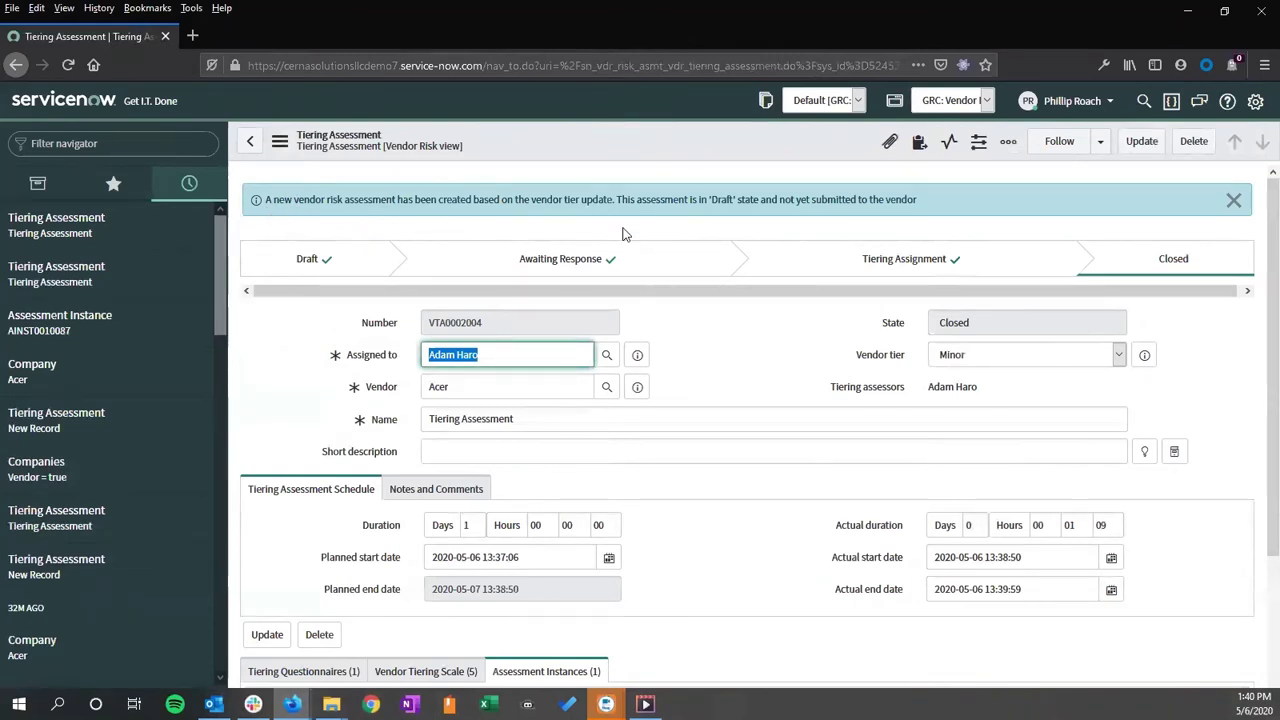
- Open the full Acer company record from the Vendor field preview and confirm vendor tier Minor
{"action": "left_click", "coordinate": [637, 388]}
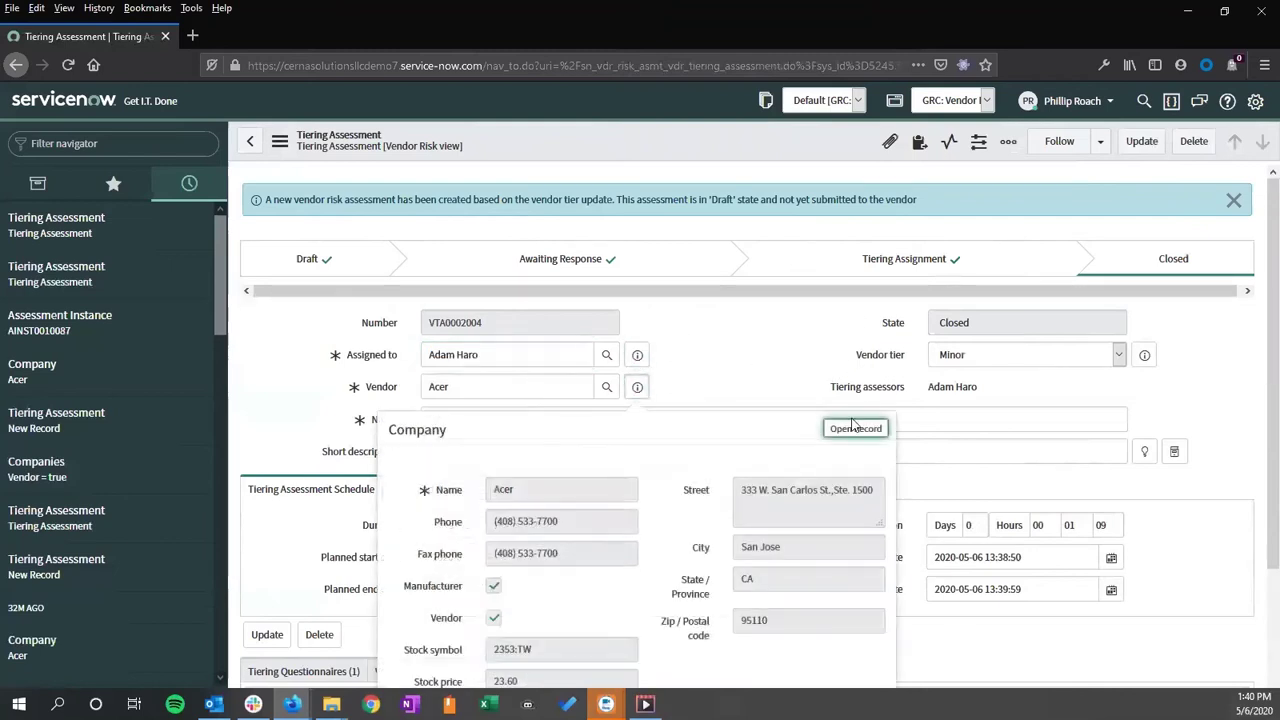
{"action": "left_click", "coordinate": [845, 430]}
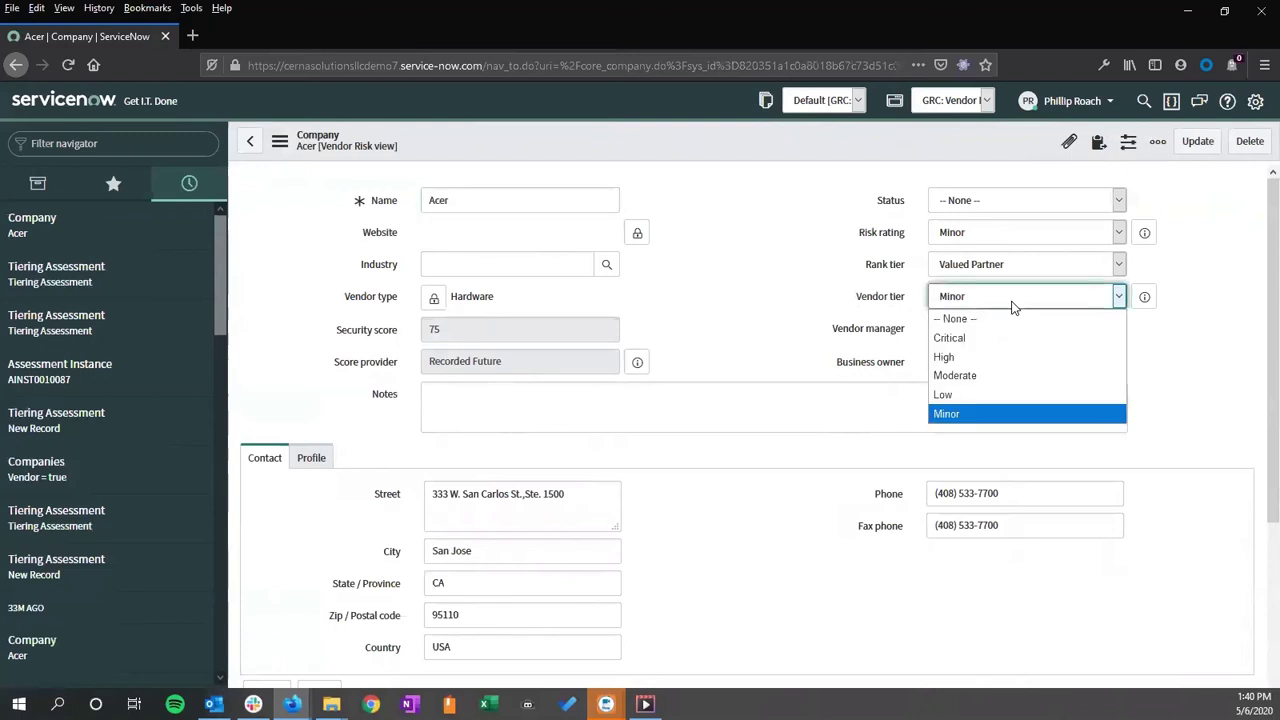
{"action": "left_click", "coordinate": [720, 284]}
{"action": "scroll", "coordinate": [720, 284], "scroll_direction": "down", "scroll_amount": 3}
{"action": "scroll", "coordinate": [718, 282], "scroll_direction": "down", "scroll_amount": 2}
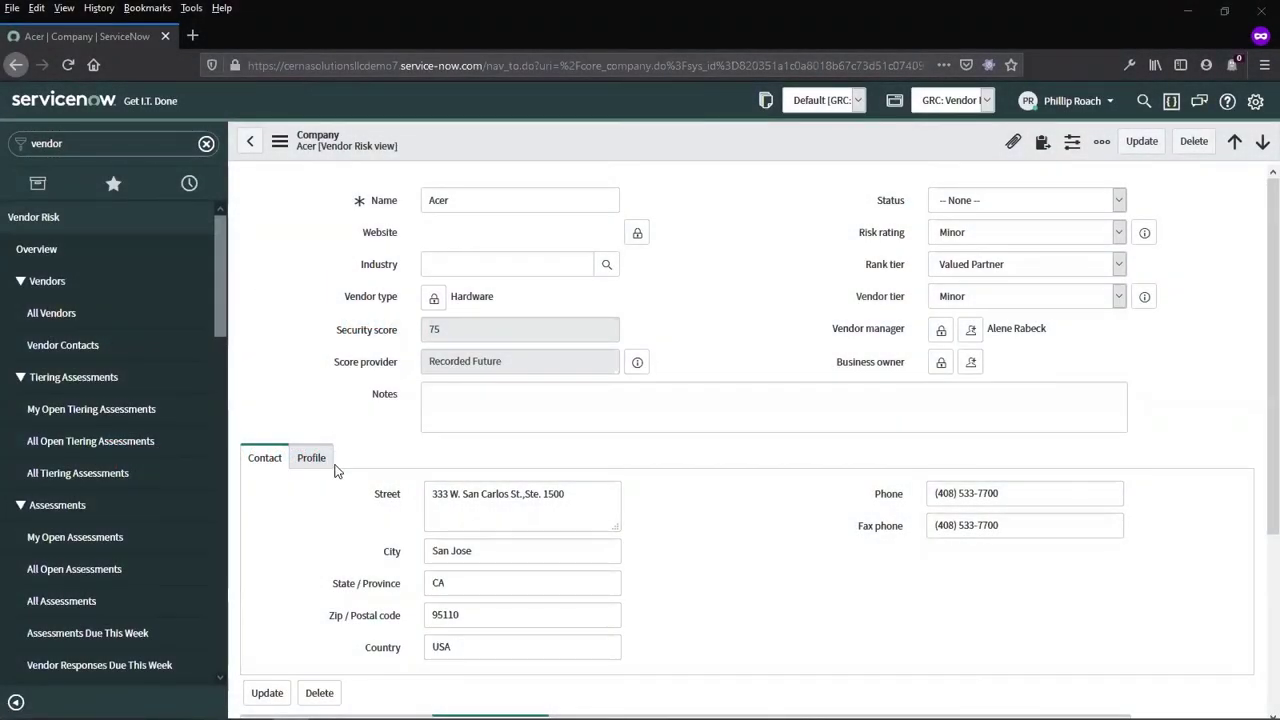
- Show Acer's Assessments (1) related list and open the Draft risk assessment VRA0003004
{"action": "scroll", "coordinate": [336, 470], "scroll_direction": "down", "scroll_amount": 3}
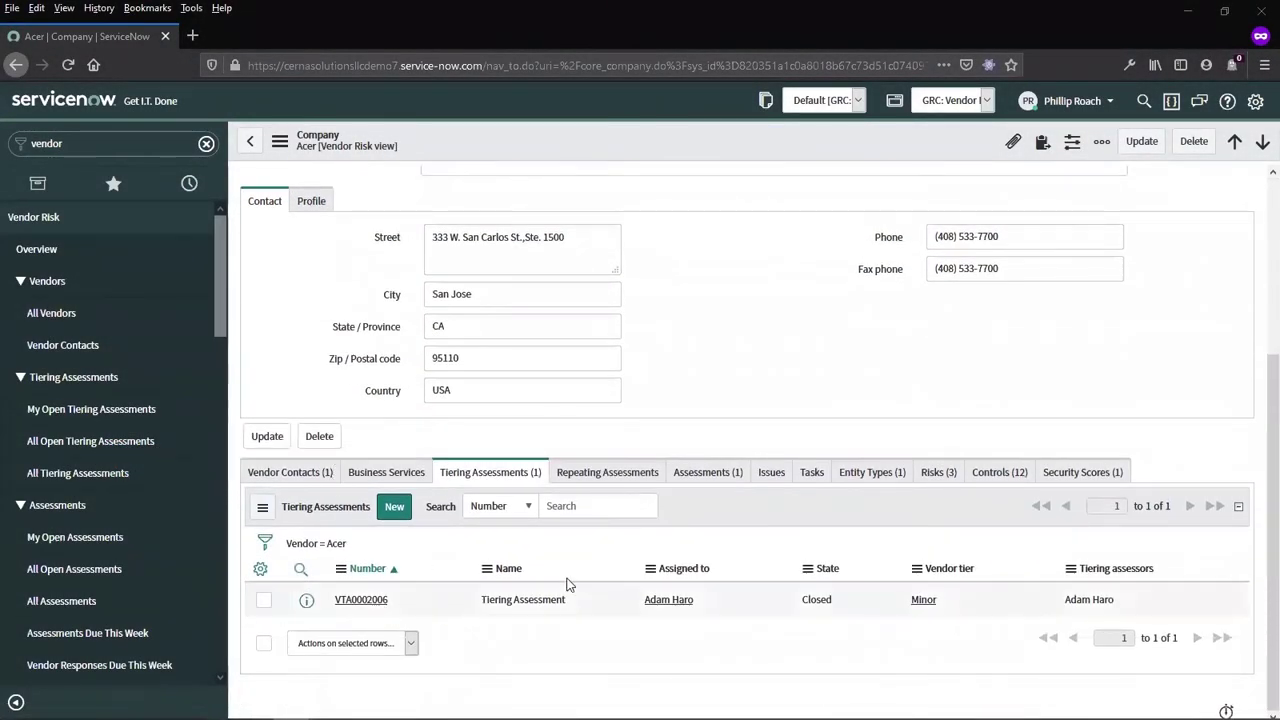
{"action": "left_click", "coordinate": [714, 476]}
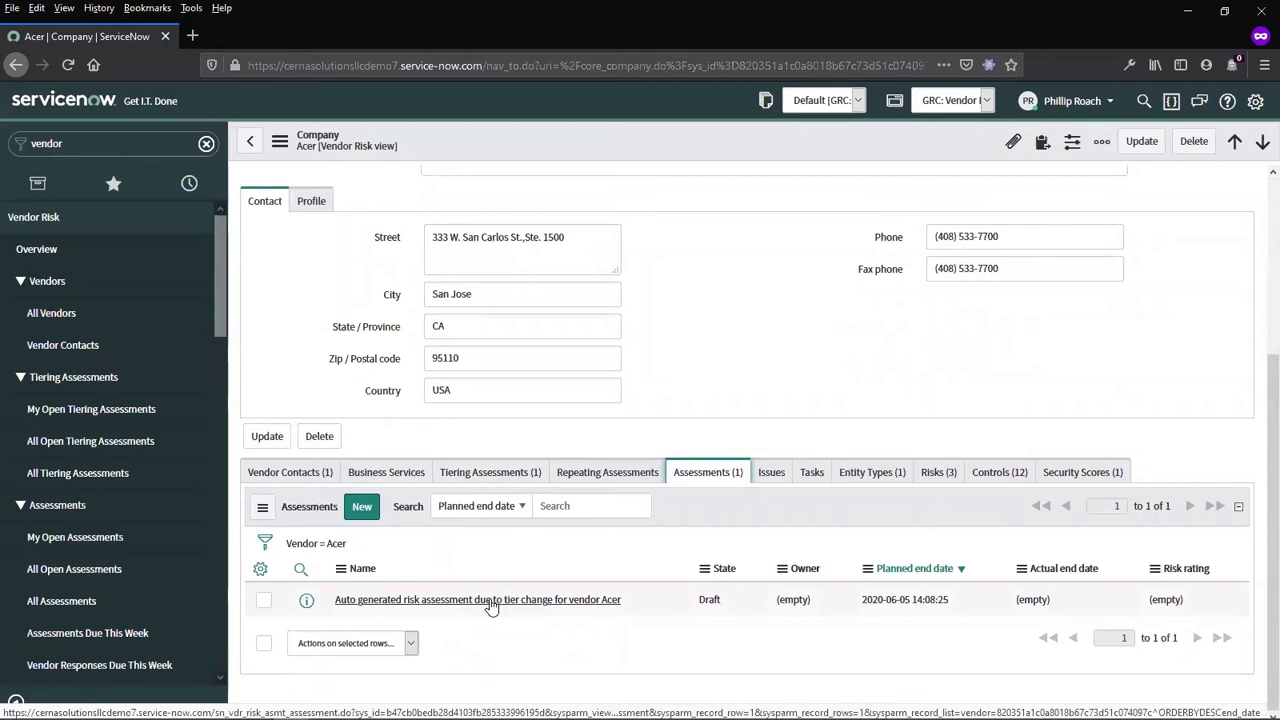
{"action": "left_click", "coordinate": [491, 602]}
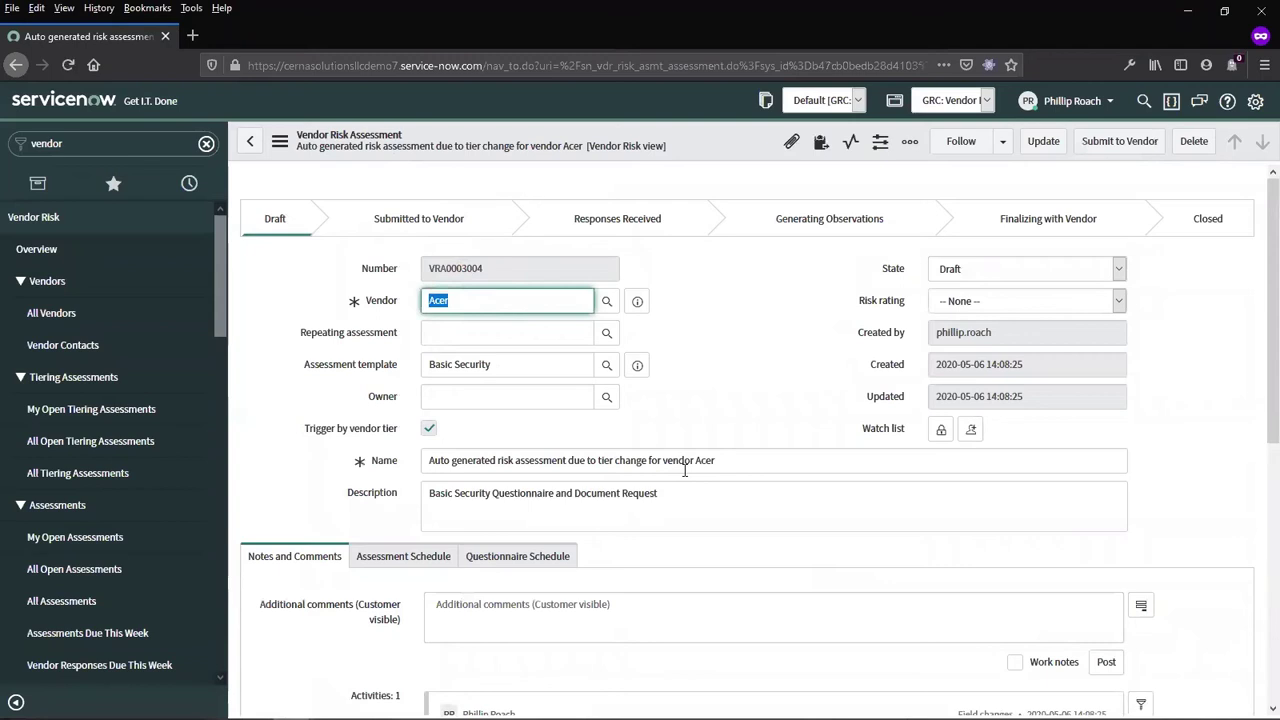
{"action": "scroll", "coordinate": [696, 450], "scroll_direction": "down", "scroll_amount": 4}
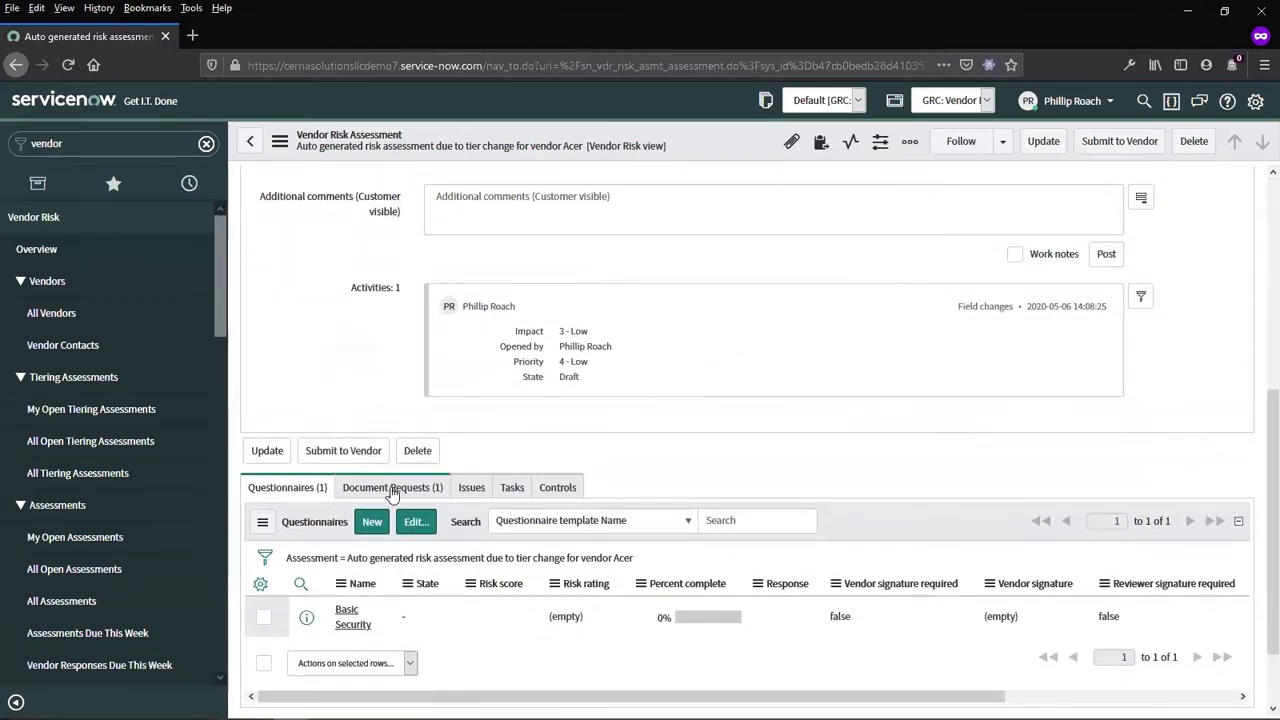
{"action": "left_click", "coordinate": [390, 490]}
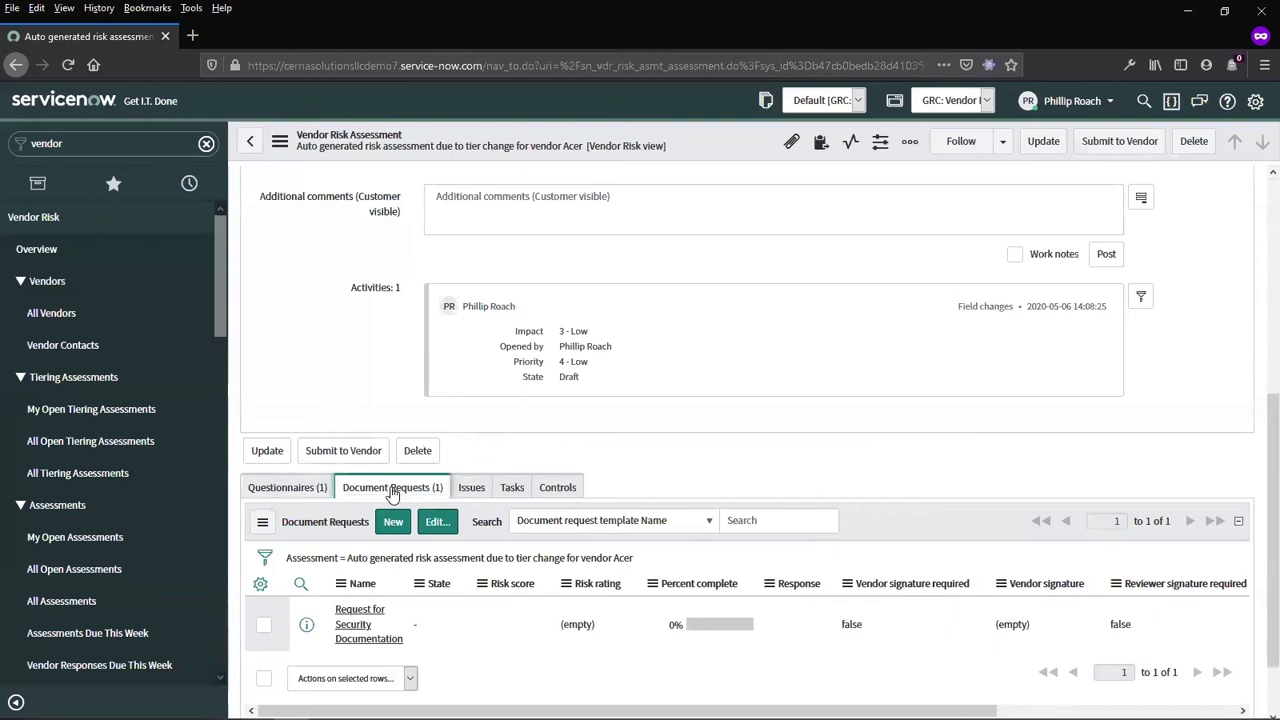
{"action": "left_click", "coordinate": [302, 491]}
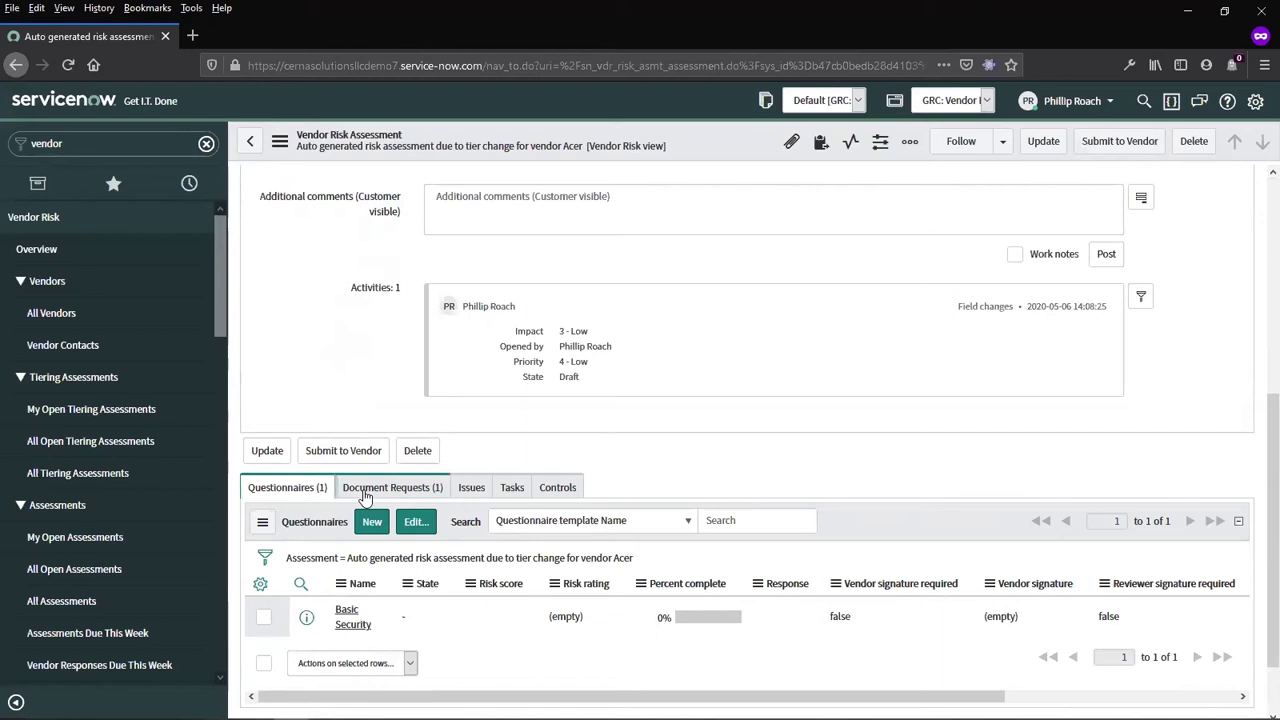
{"action": "scroll", "coordinate": [365, 497], "scroll_direction": "up", "scroll_amount": 3}
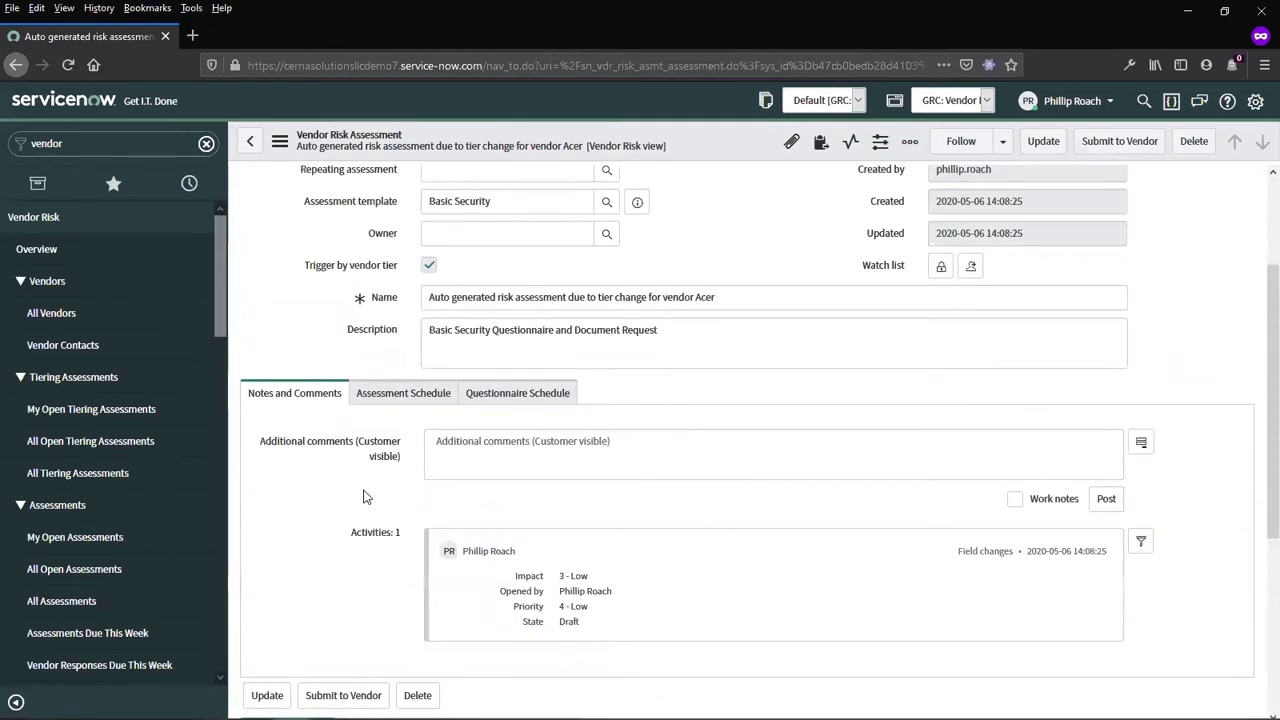
{"action": "scroll", "coordinate": [365, 493], "scroll_direction": "up", "scroll_amount": 2}
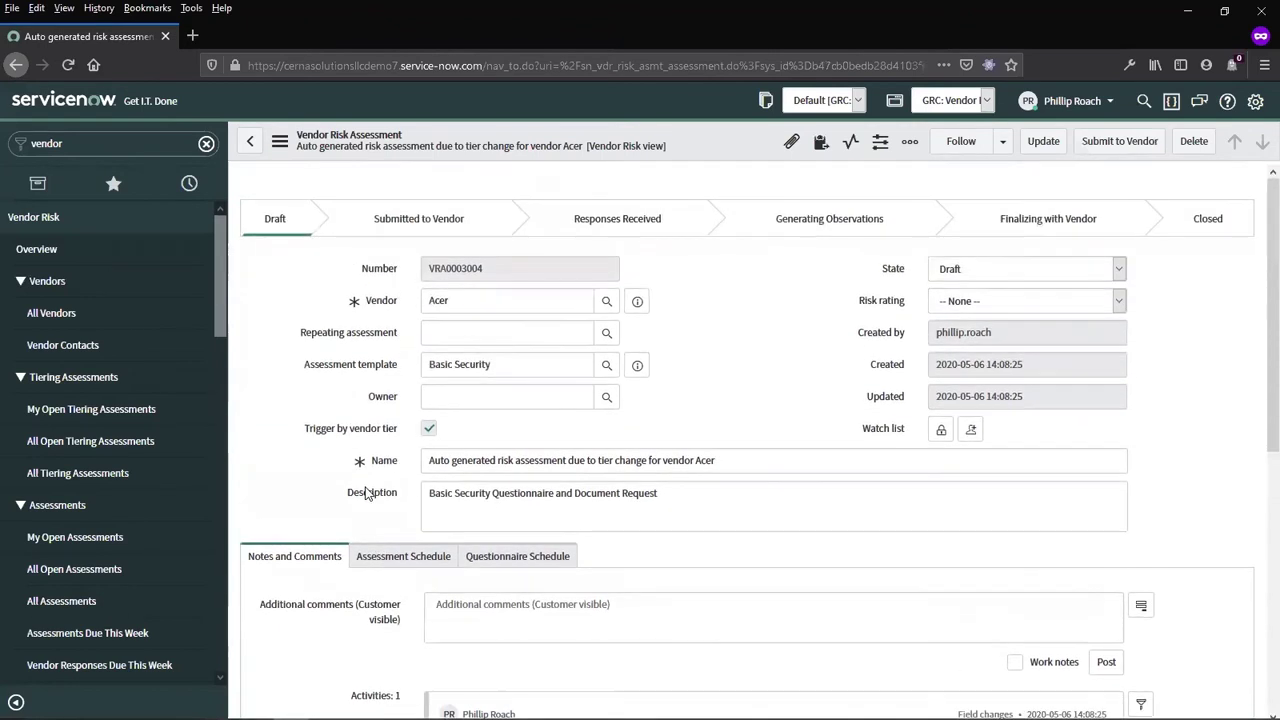
- Make the suggested user owner of VRA0003004 and submit it to the vendor Acer
{"action": "left_click", "coordinate": [463, 400]}
{"action": "type", "text": "ad"}
{"action": "left_click", "coordinate": [466, 430]}
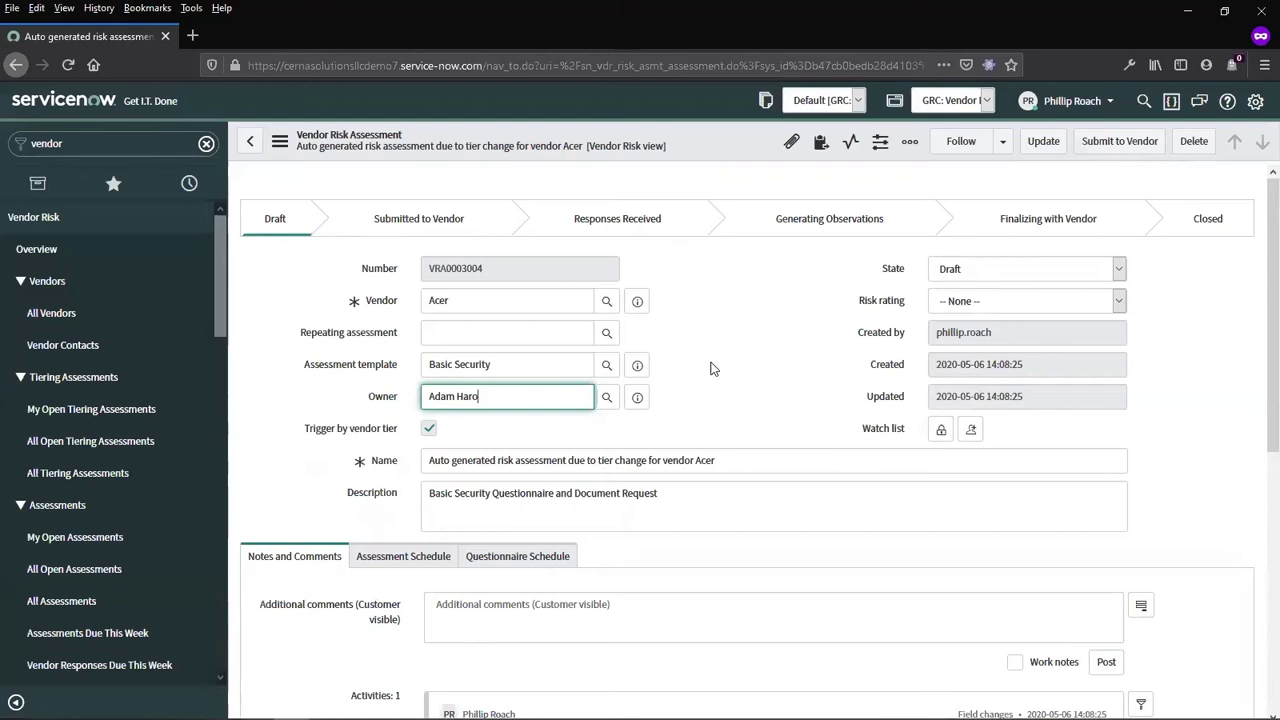
{"action": "scroll", "coordinate": [749, 474], "scroll_direction": "down", "scroll_amount": 3}
{"action": "scroll", "coordinate": [749, 474], "scroll_direction": "up", "scroll_amount": 4}
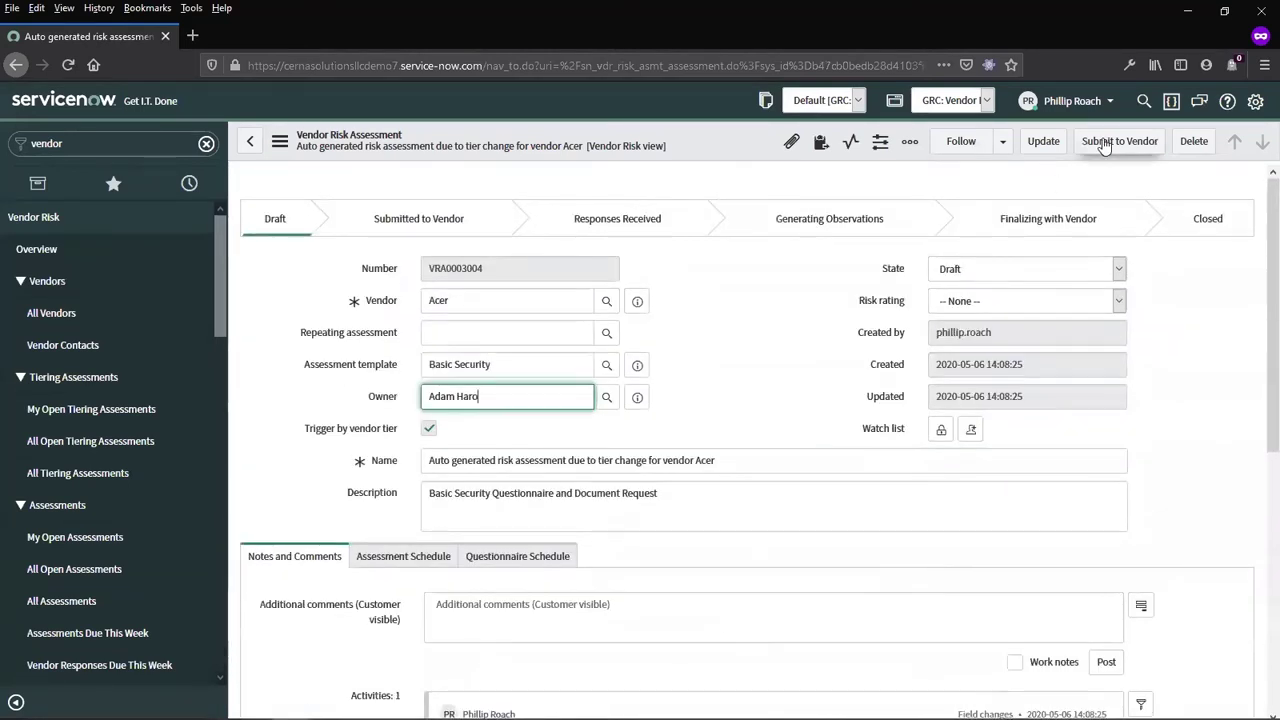
{"action": "left_click", "coordinate": [1104, 143]}
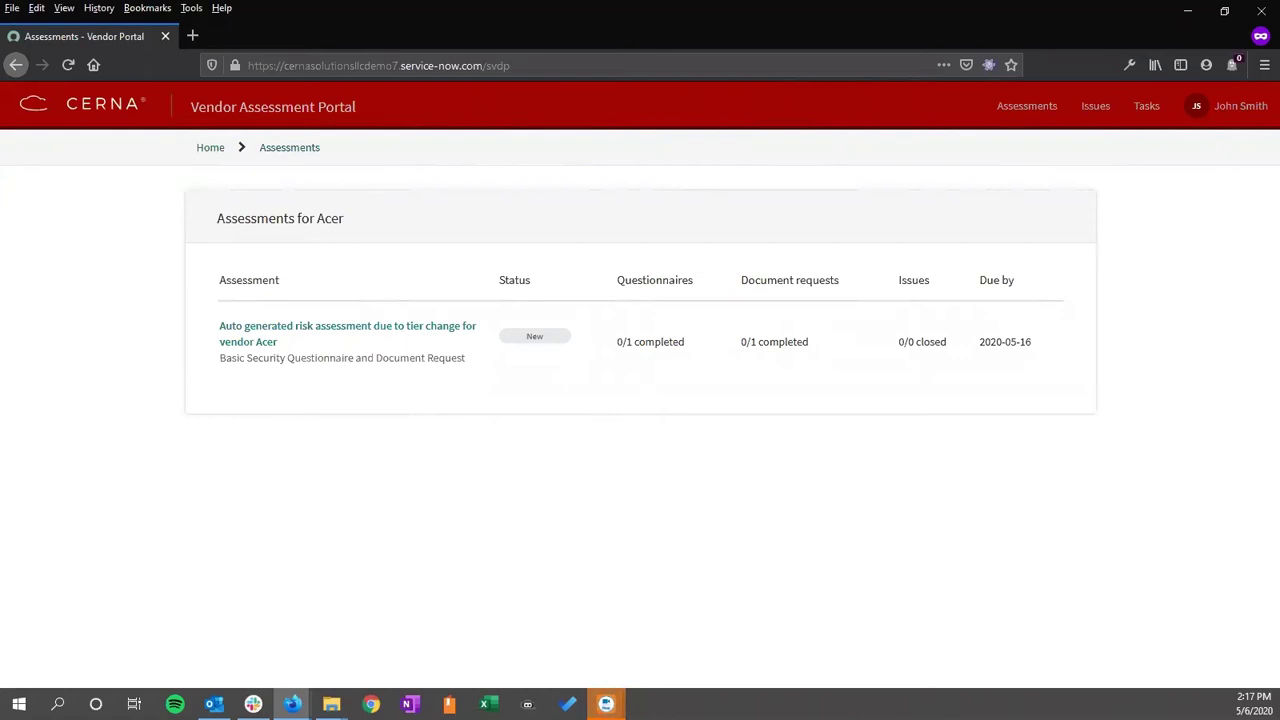
- Open the Acer risk assessment and check who Basic Security can be assigned to
{"action": "left_click", "coordinate": [310, 334]}
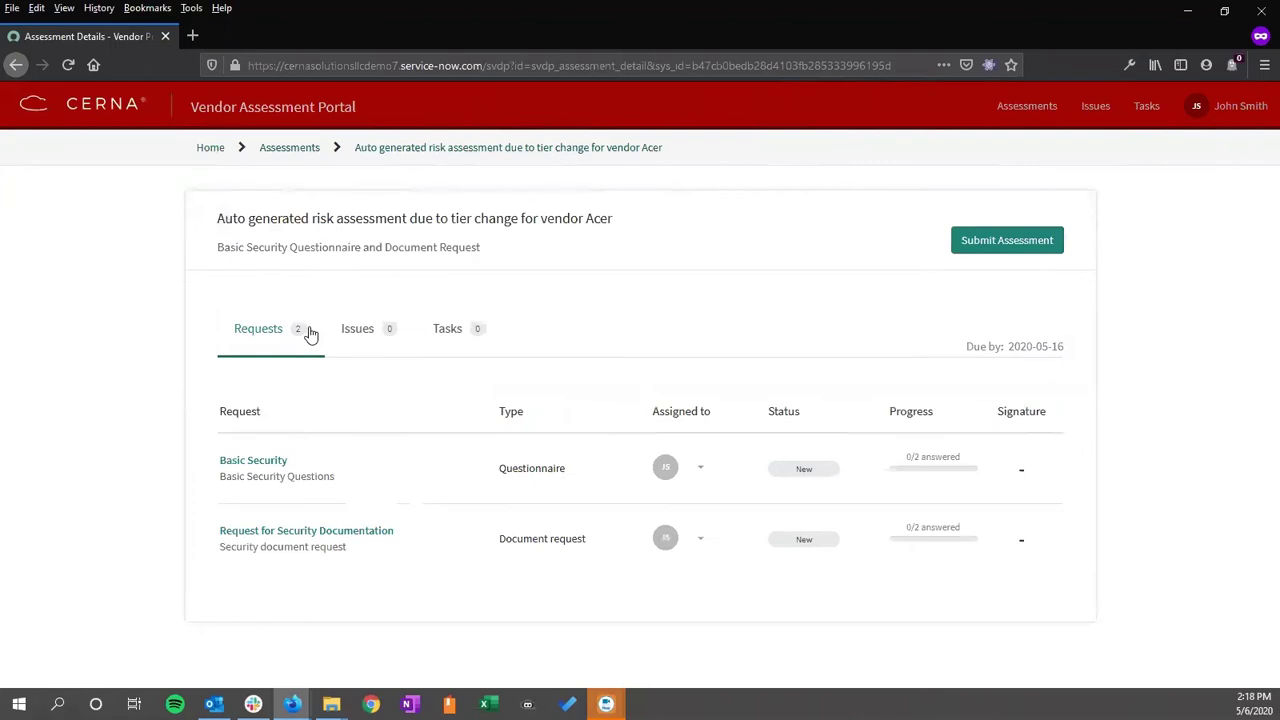
{"action": "left_click", "coordinate": [697, 469]}
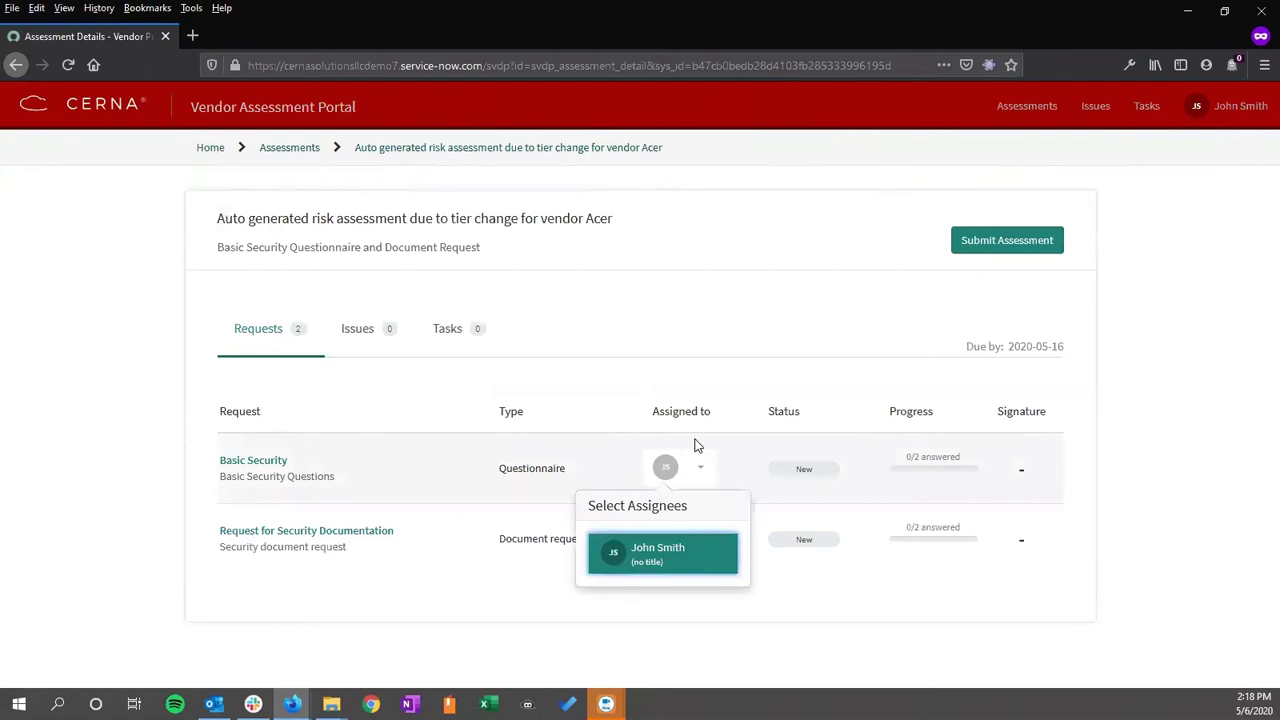
{"action": "left_click", "coordinate": [693, 340]}
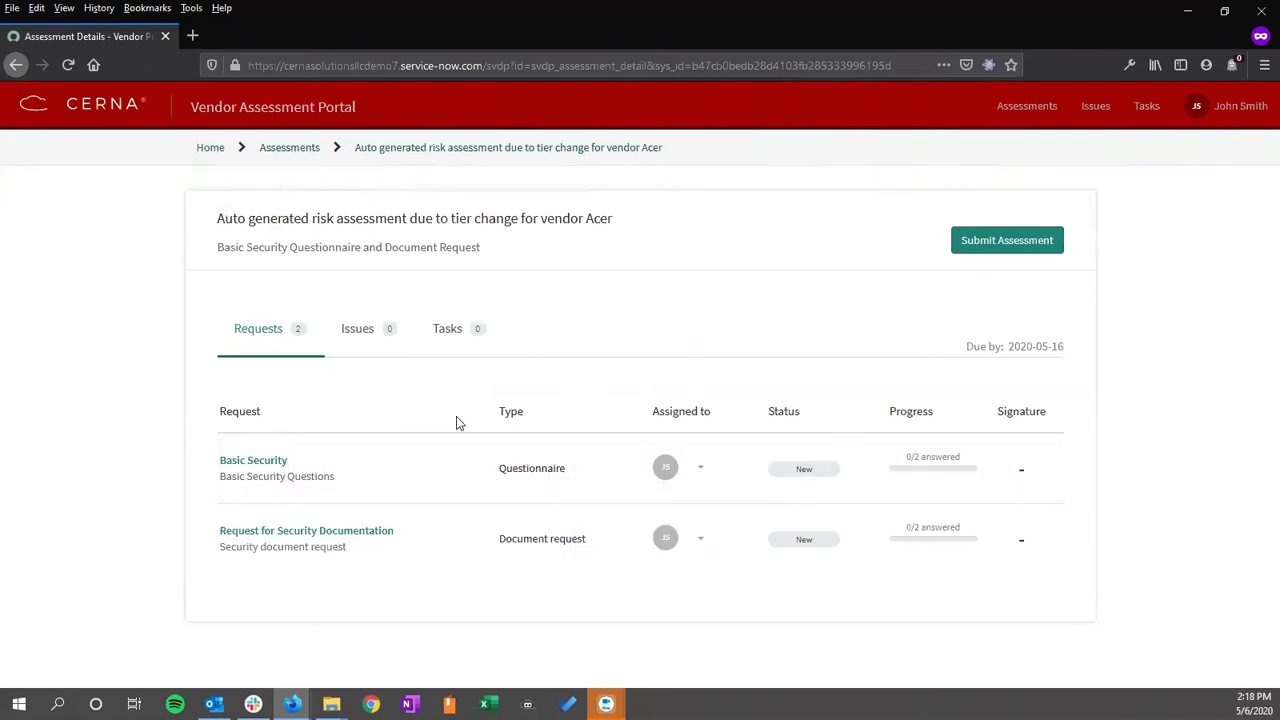
{"action": "left_click", "coordinate": [352, 346]}
- Answer Basic Security with Yes to password enforcement, reset frequency Other 'Twice Yearly', and save
{"action": "left_click", "coordinate": [275, 460]}
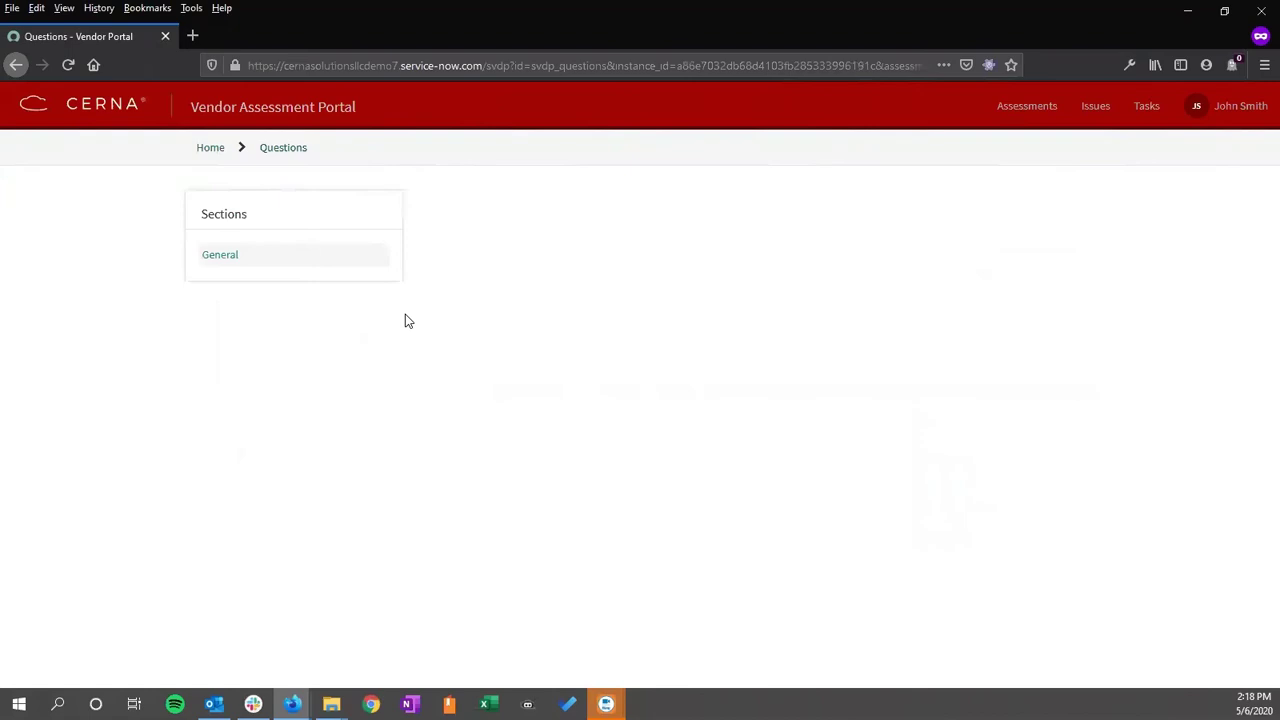
{"action": "scroll", "coordinate": [483, 541], "scroll_direction": "down", "scroll_amount": 1}
{"action": "left_click", "coordinate": [460, 458]}
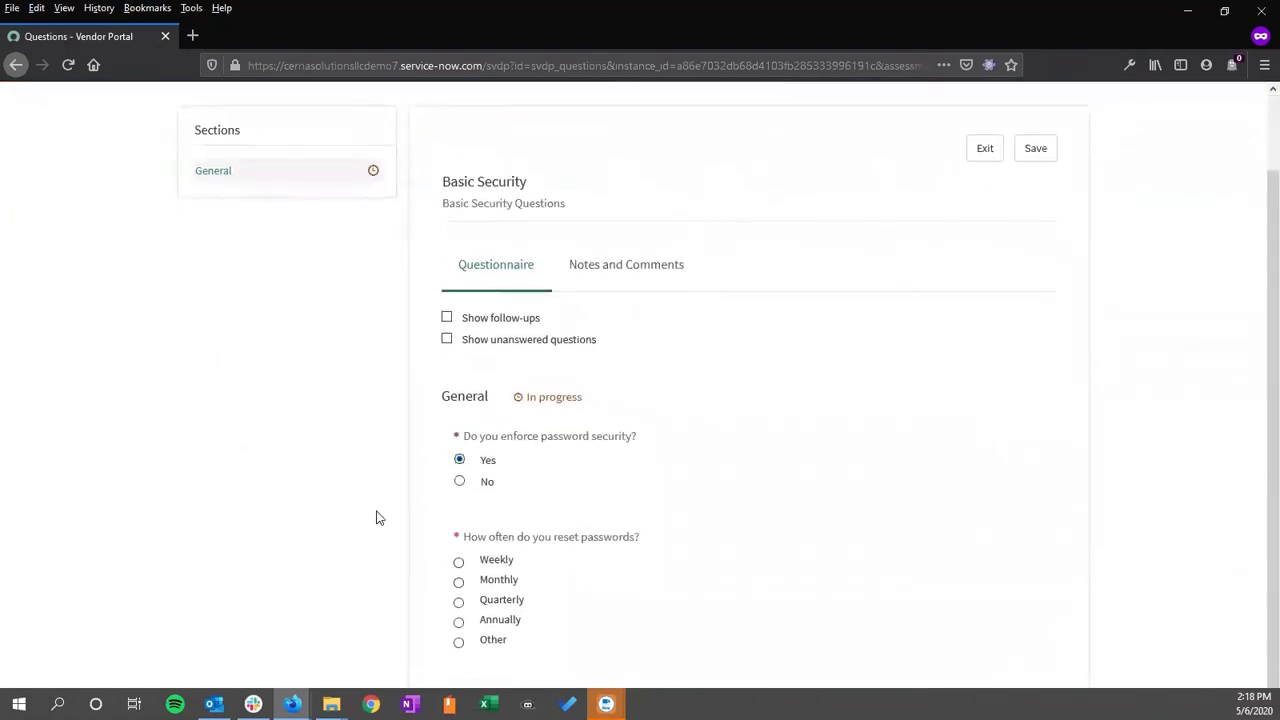
{"action": "left_click", "coordinate": [458, 641]}
{"action": "scroll", "coordinate": [381, 543], "scroll_direction": "down", "scroll_amount": 1}
{"action": "scroll", "coordinate": [381, 543], "scroll_direction": "down", "scroll_amount": 1}
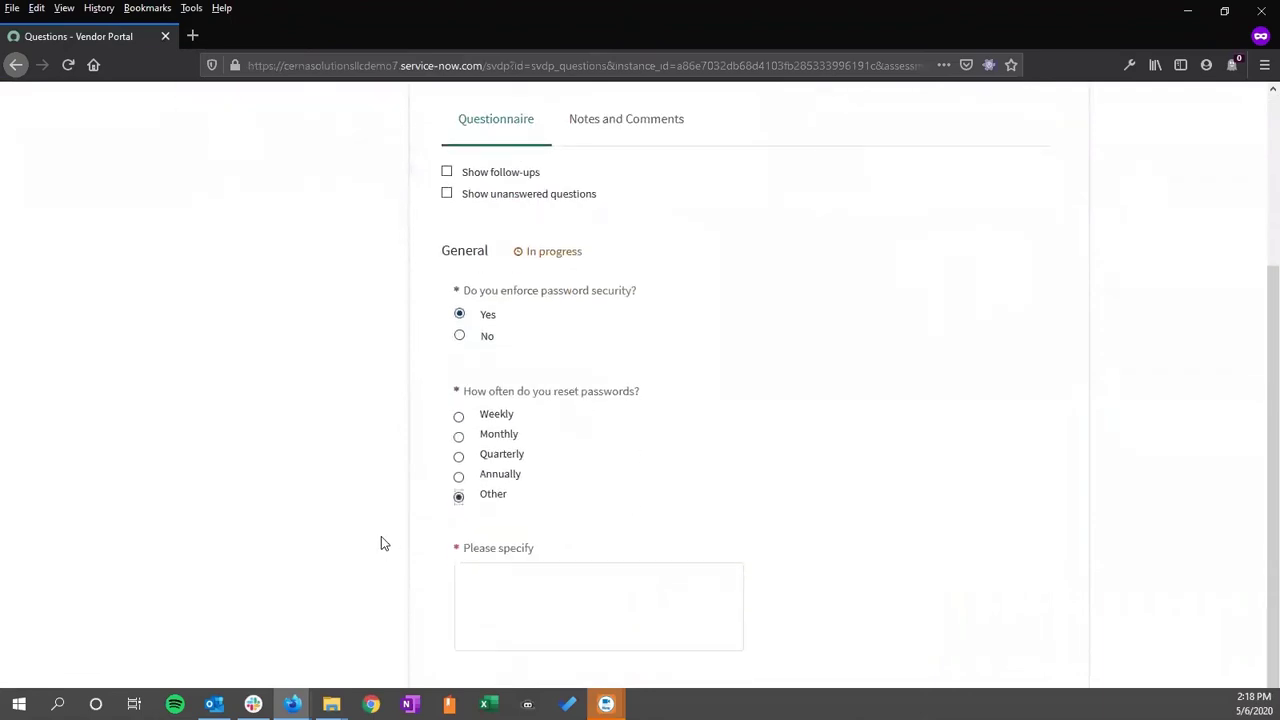
{"action": "left_click", "coordinate": [536, 585]}
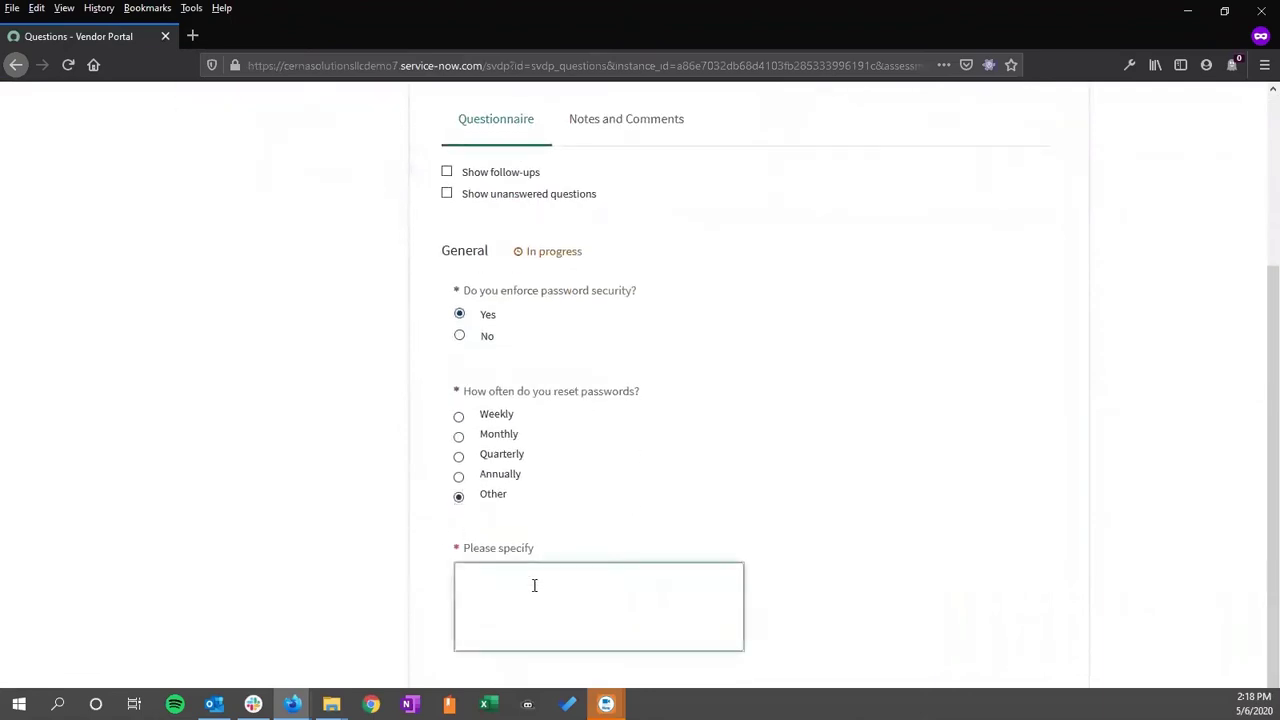
{"action": "type", "text": "Twice Yearly"}
{"action": "scroll", "coordinate": [625, 560], "scroll_direction": "up", "scroll_amount": 4}
{"action": "left_click", "coordinate": [1040, 232]}
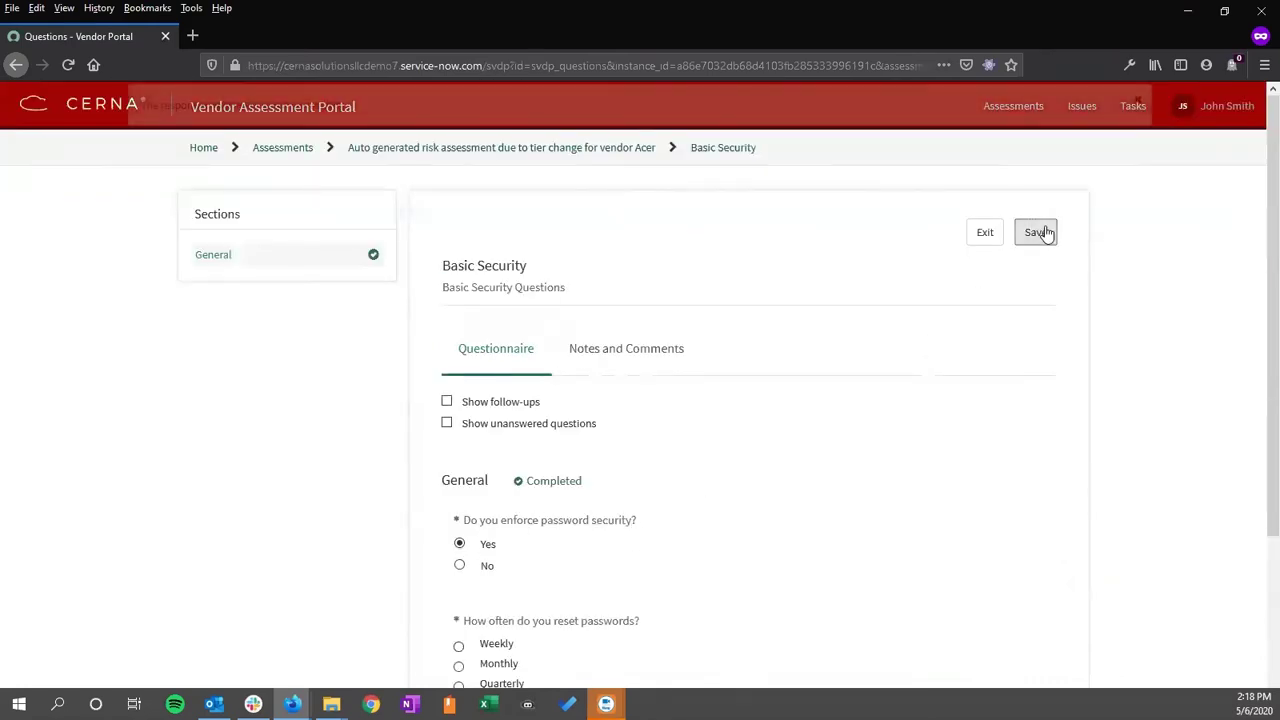
{"action": "left_click", "coordinate": [987, 233]}
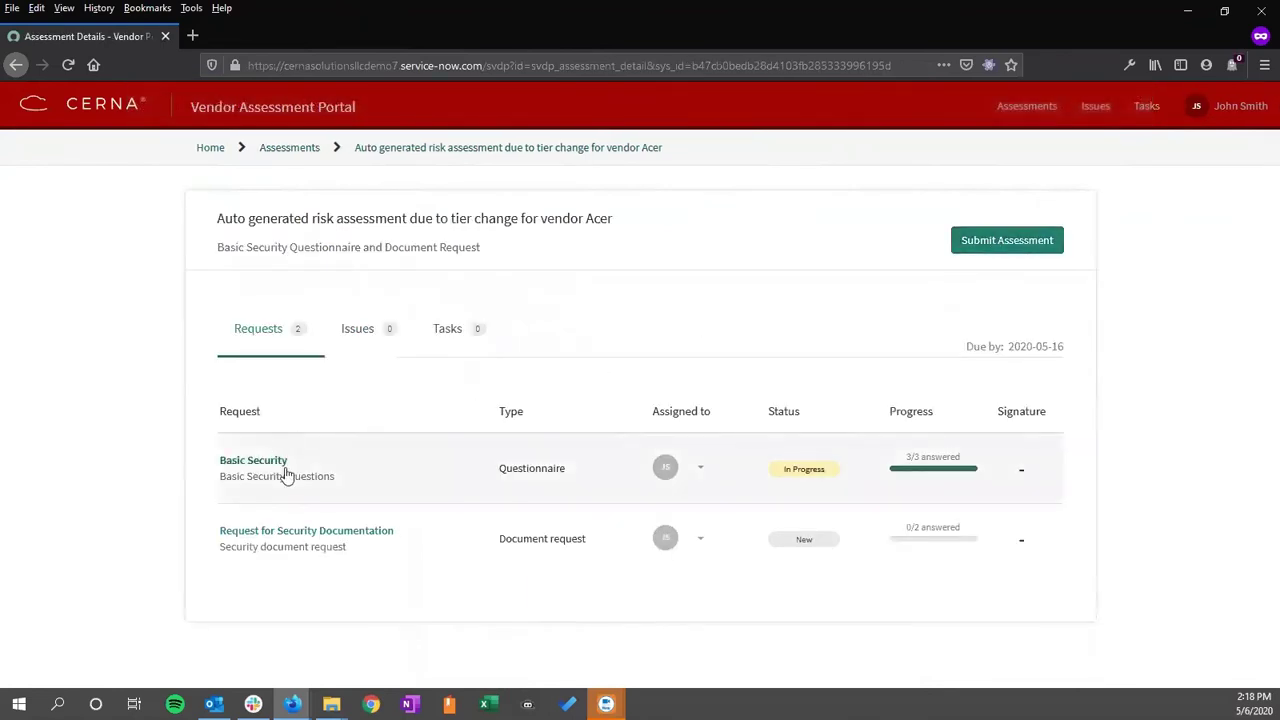
- Answer No to having the Security Information document in the documentation request and save
{"action": "mouse_move", "coordinate": [927, 470]}
{"action": "left_click", "coordinate": [352, 538]}
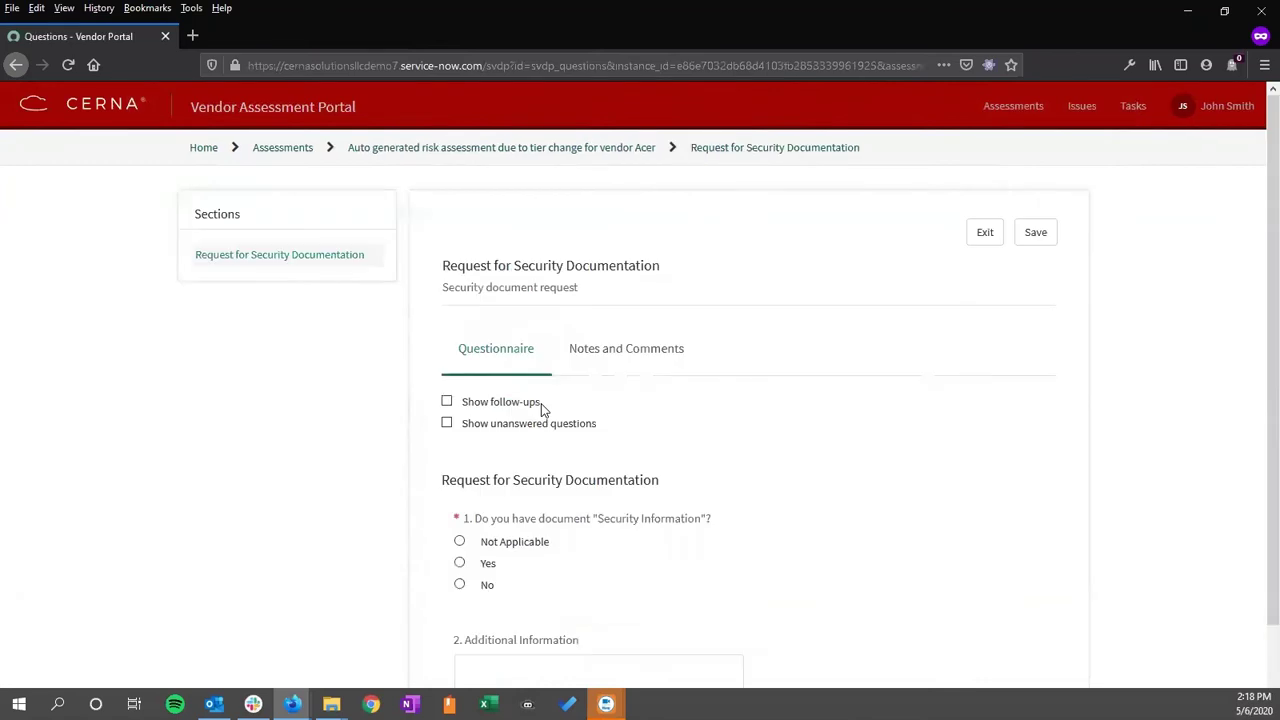
{"action": "scroll", "coordinate": [509, 495], "scroll_direction": "down", "scroll_amount": 2}
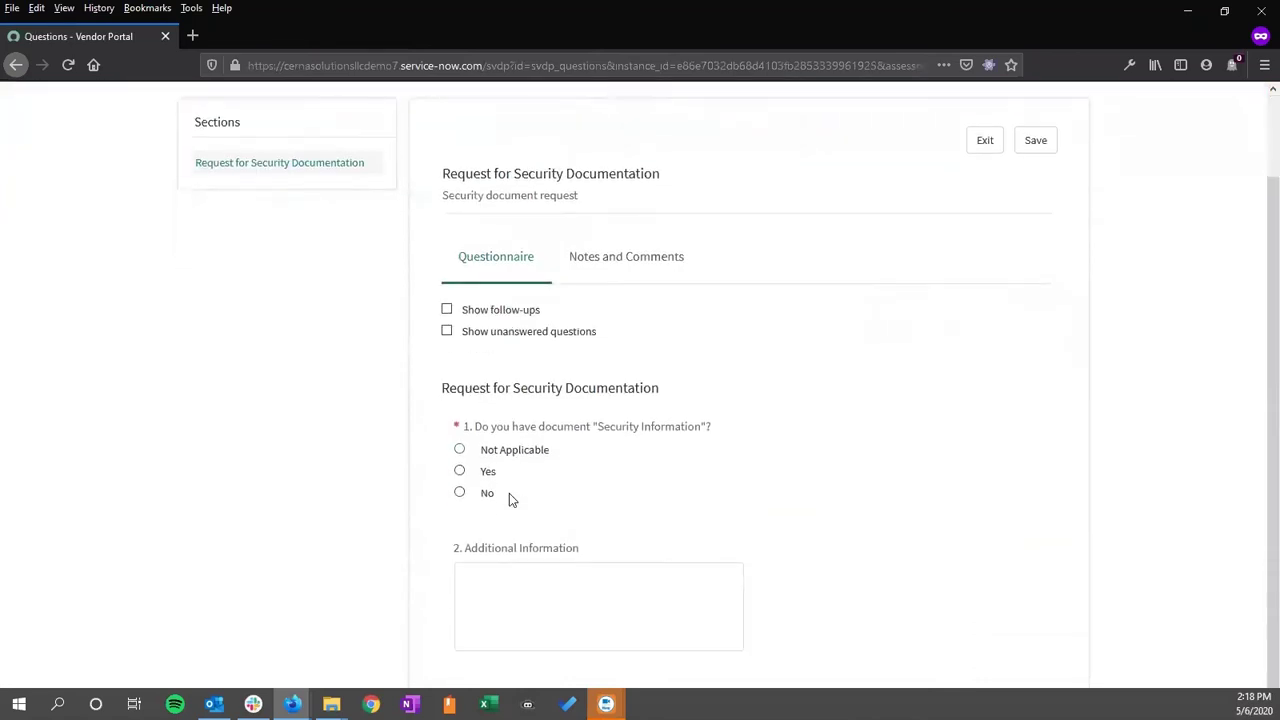
{"action": "left_click", "coordinate": [461, 472]}
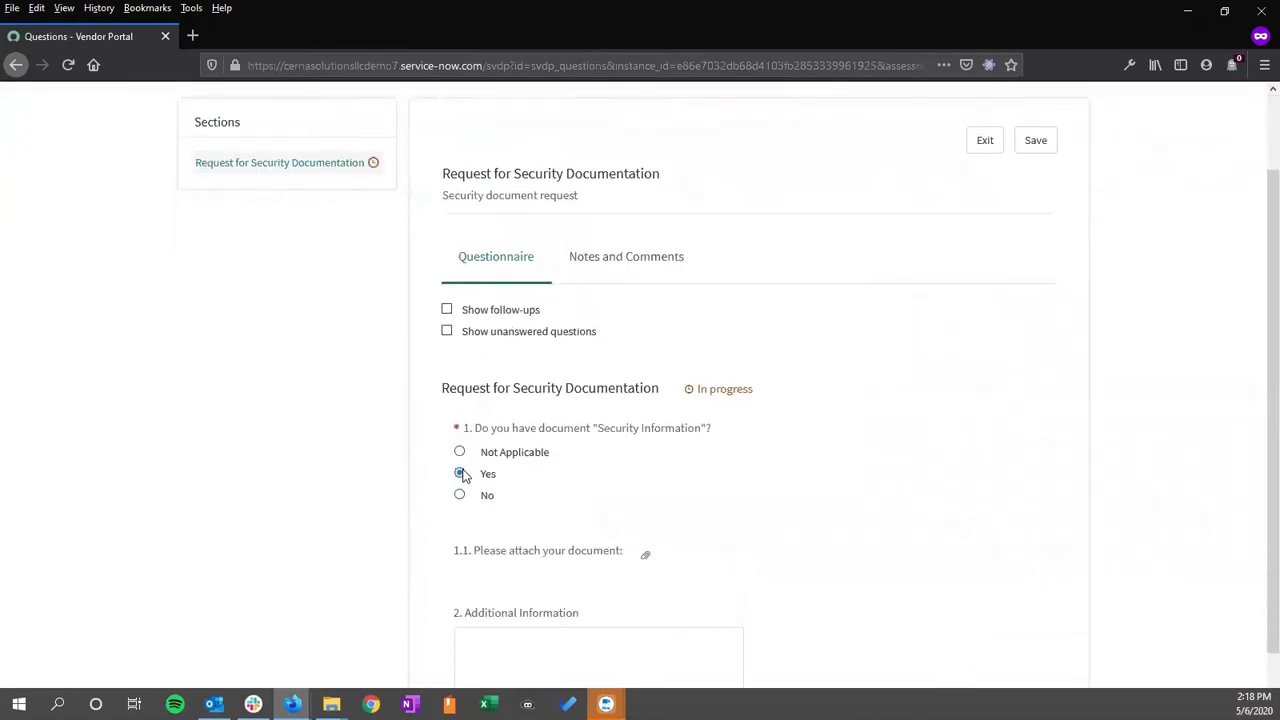
{"action": "scroll", "coordinate": [371, 508], "scroll_direction": "down", "scroll_amount": 1}
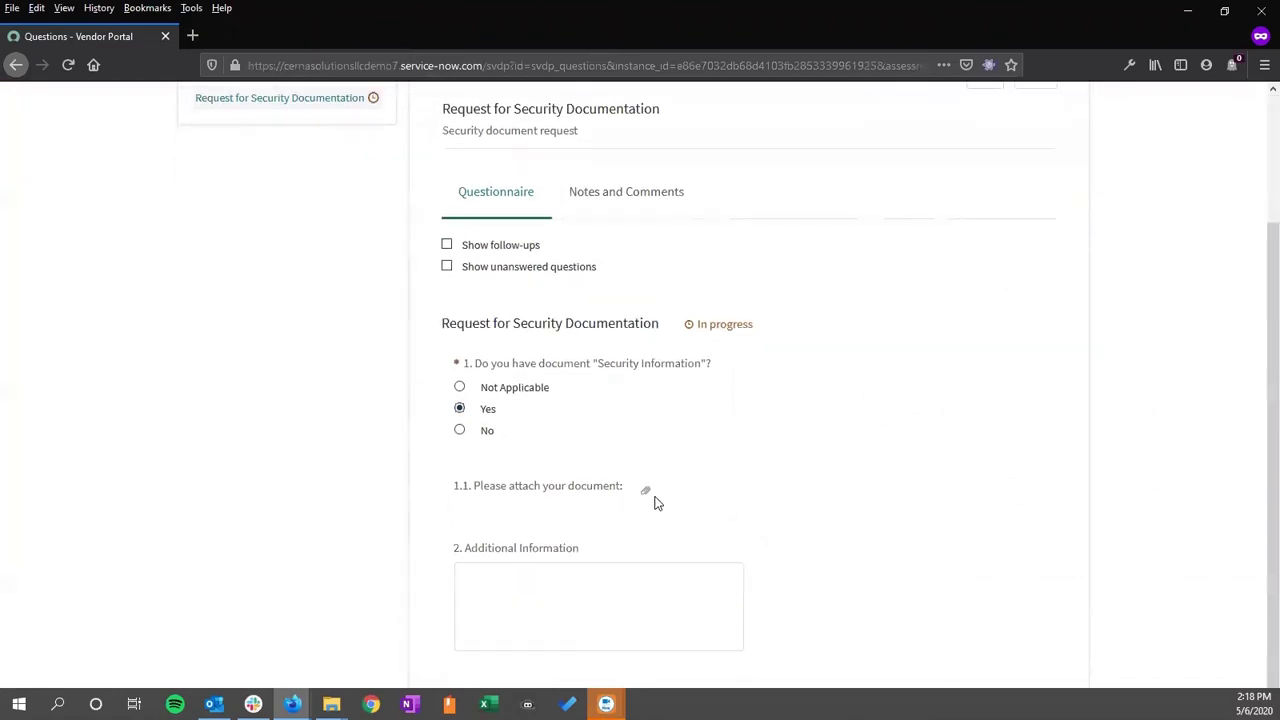
{"action": "left_click", "coordinate": [460, 431]}
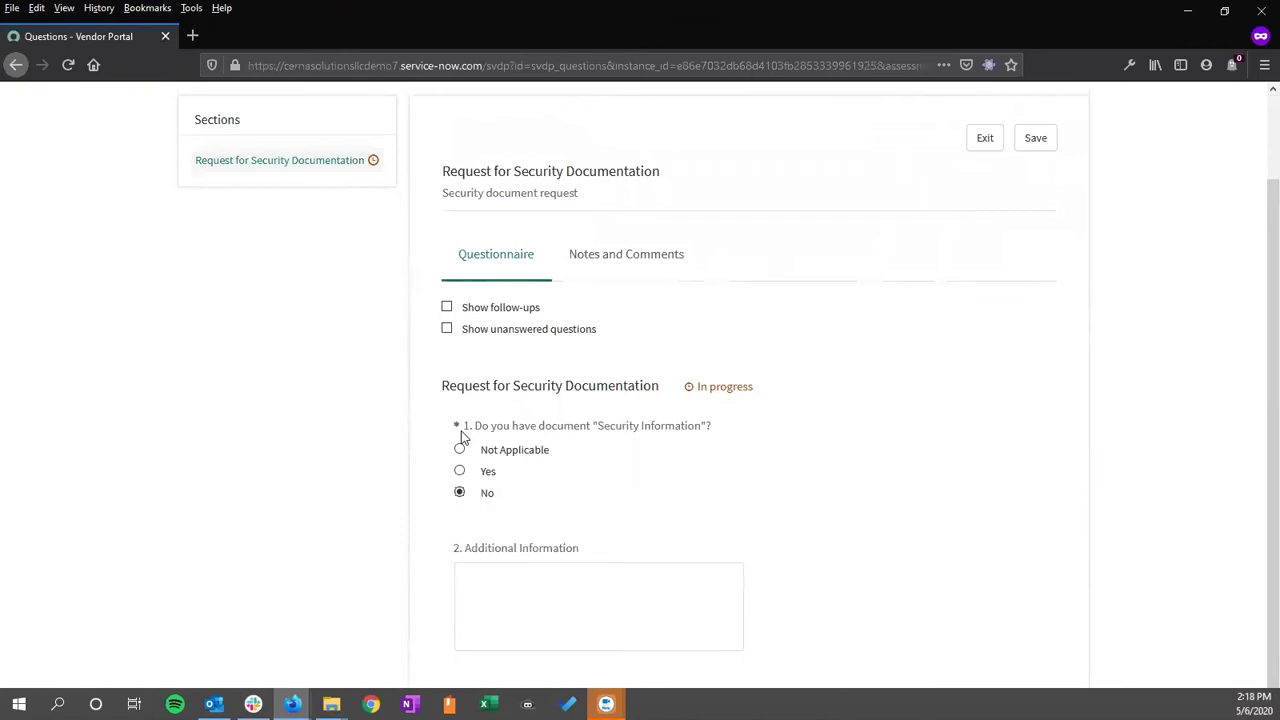
{"action": "left_click", "coordinate": [1035, 139]}
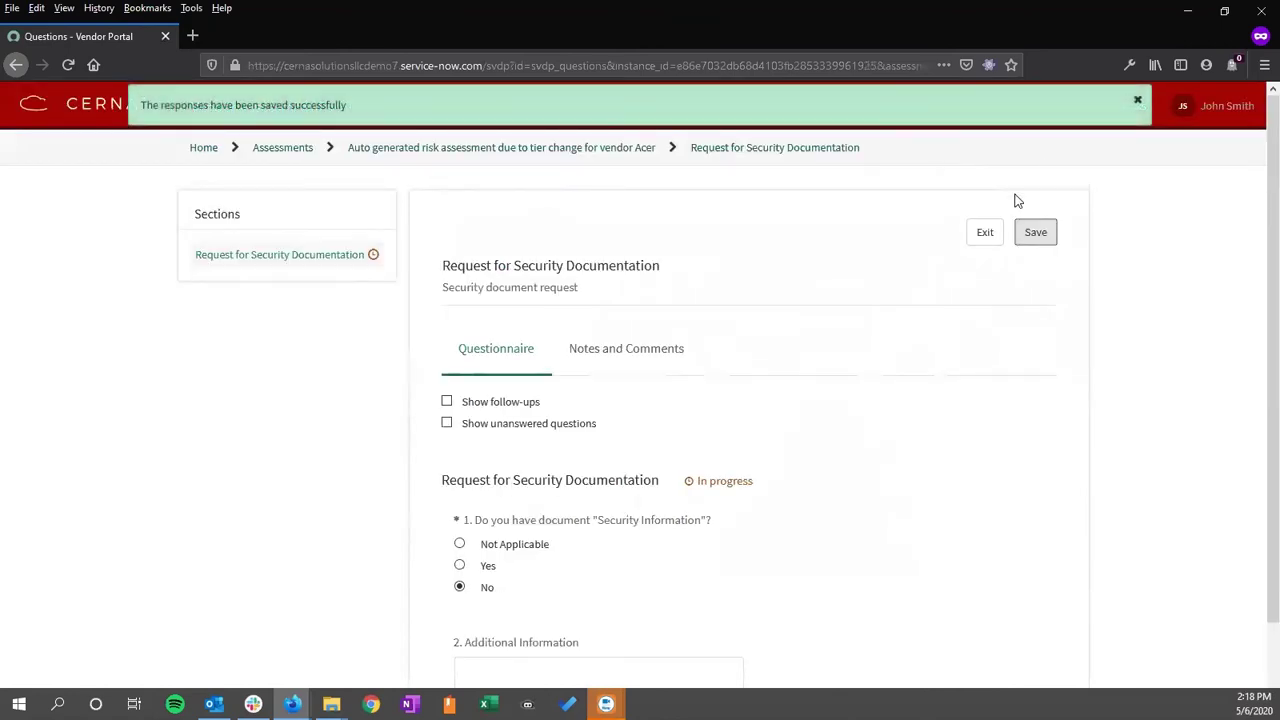
{"action": "left_click", "coordinate": [978, 244]}
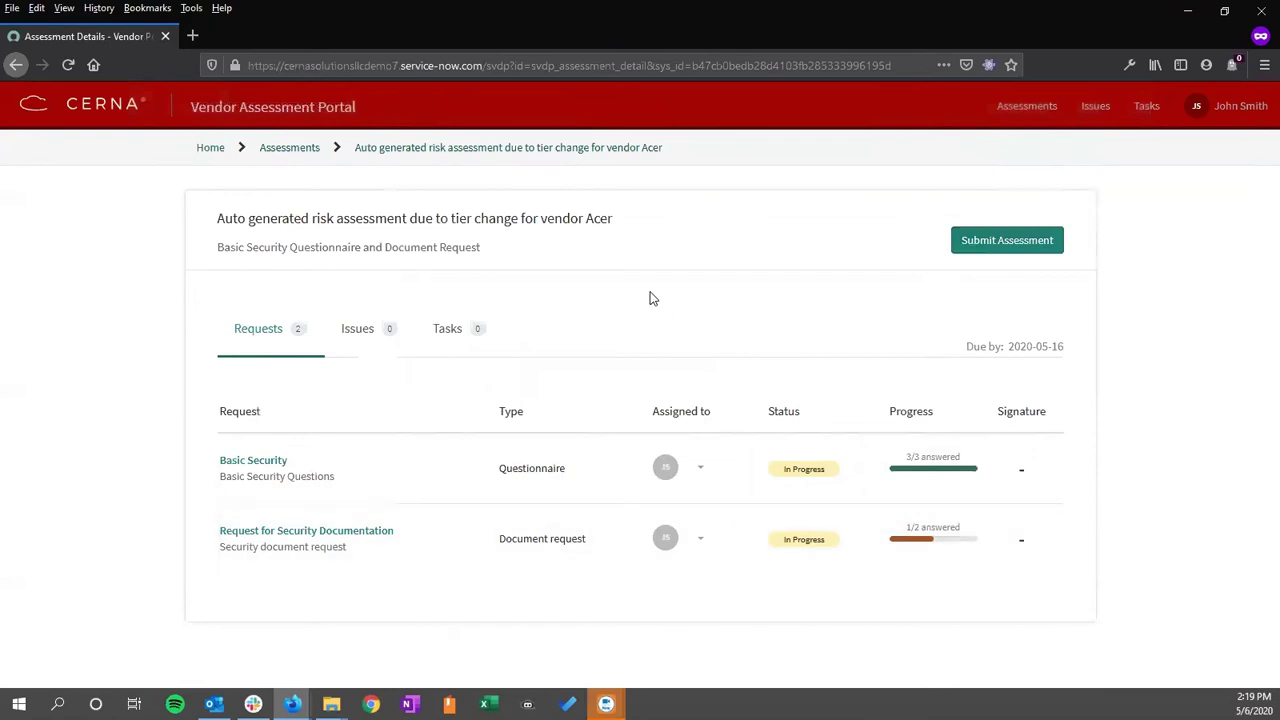
- Submit the Acer assessment despite incomplete requests and return to the ServiceNow window
{"action": "left_click", "coordinate": [1006, 241]}
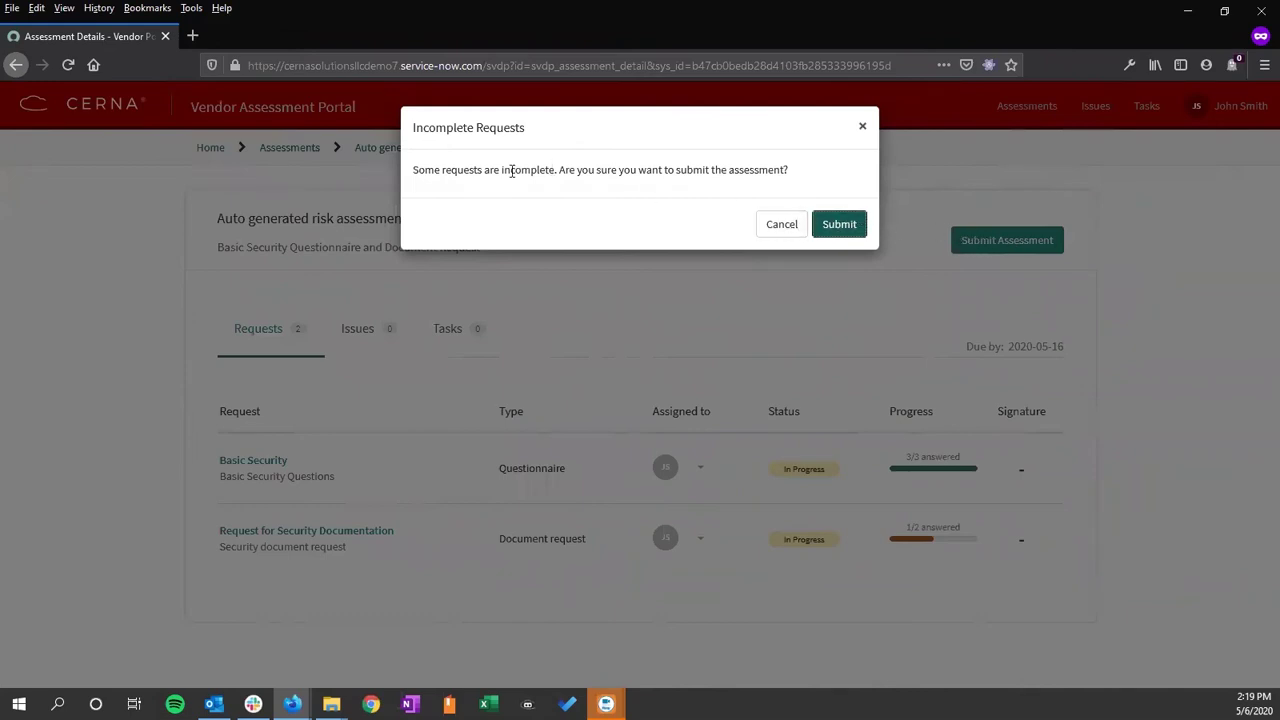
{"action": "left_click", "coordinate": [846, 226]}
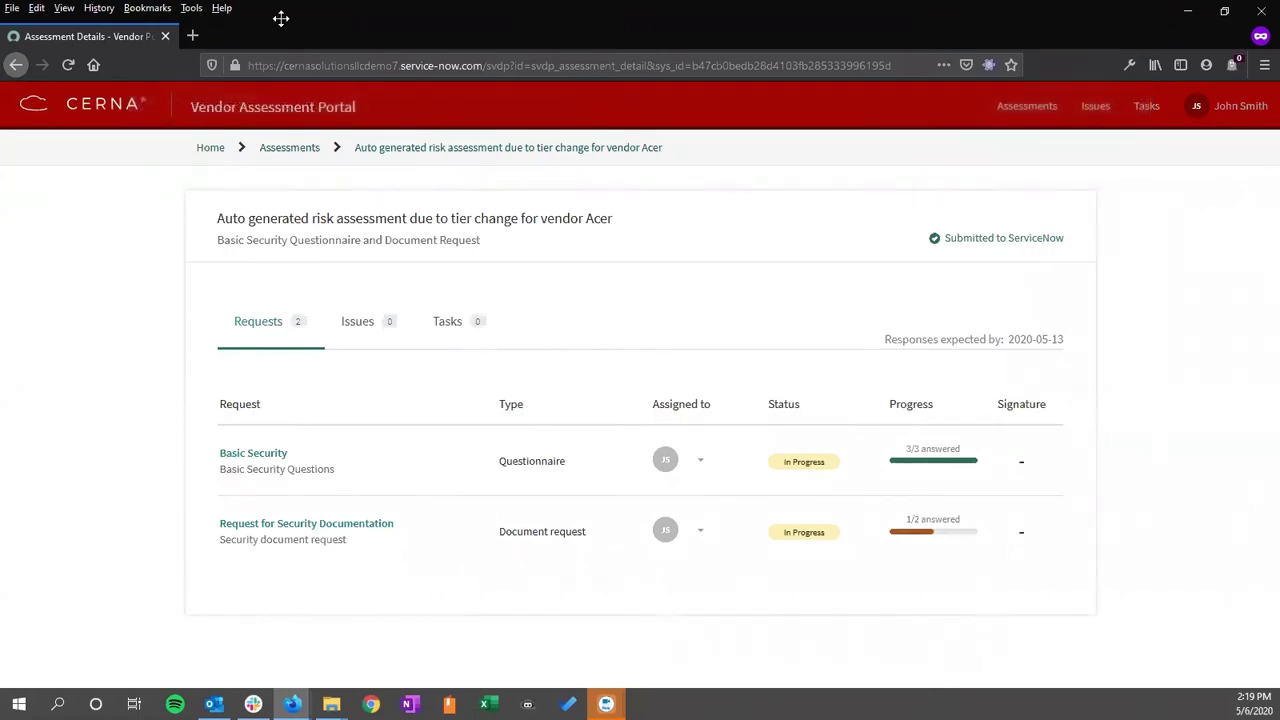
{"action": "key", "text": "alt+Tab"}
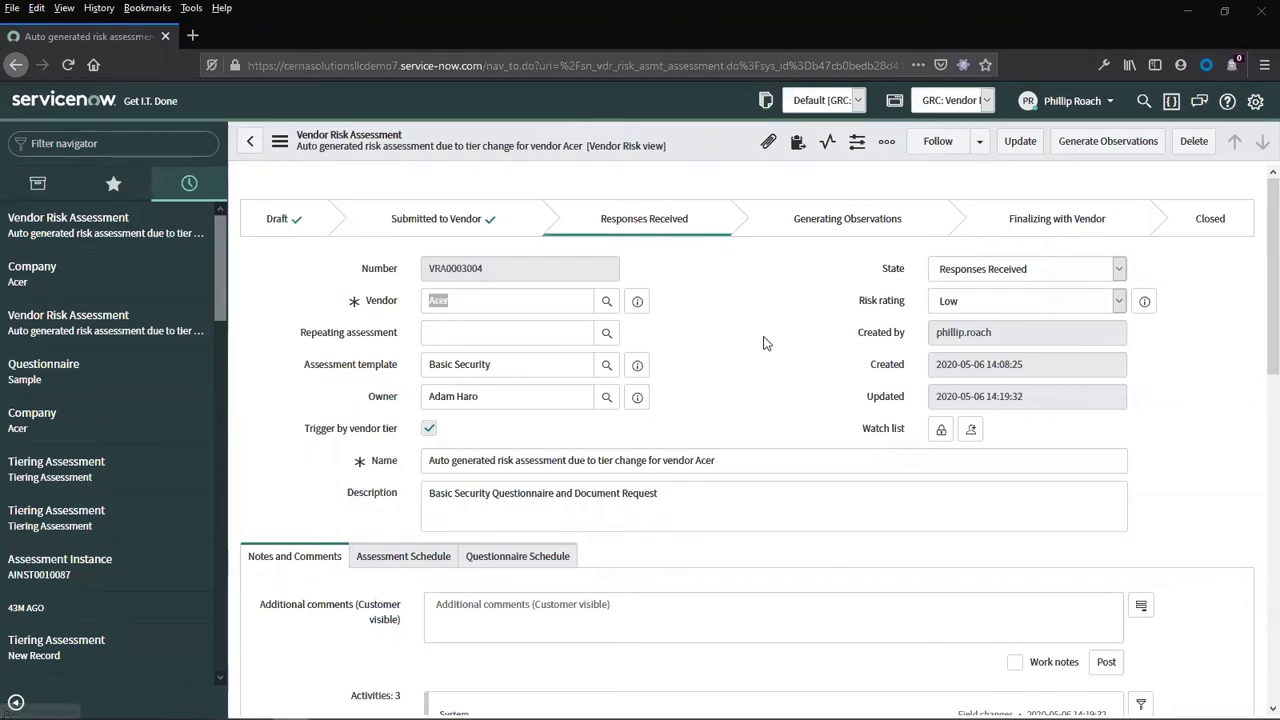
- Review the vendor's Basic Security responses on VRA0003004, then close the response view
{"action": "scroll", "coordinate": [752, 378], "scroll_direction": "down", "scroll_amount": 5}
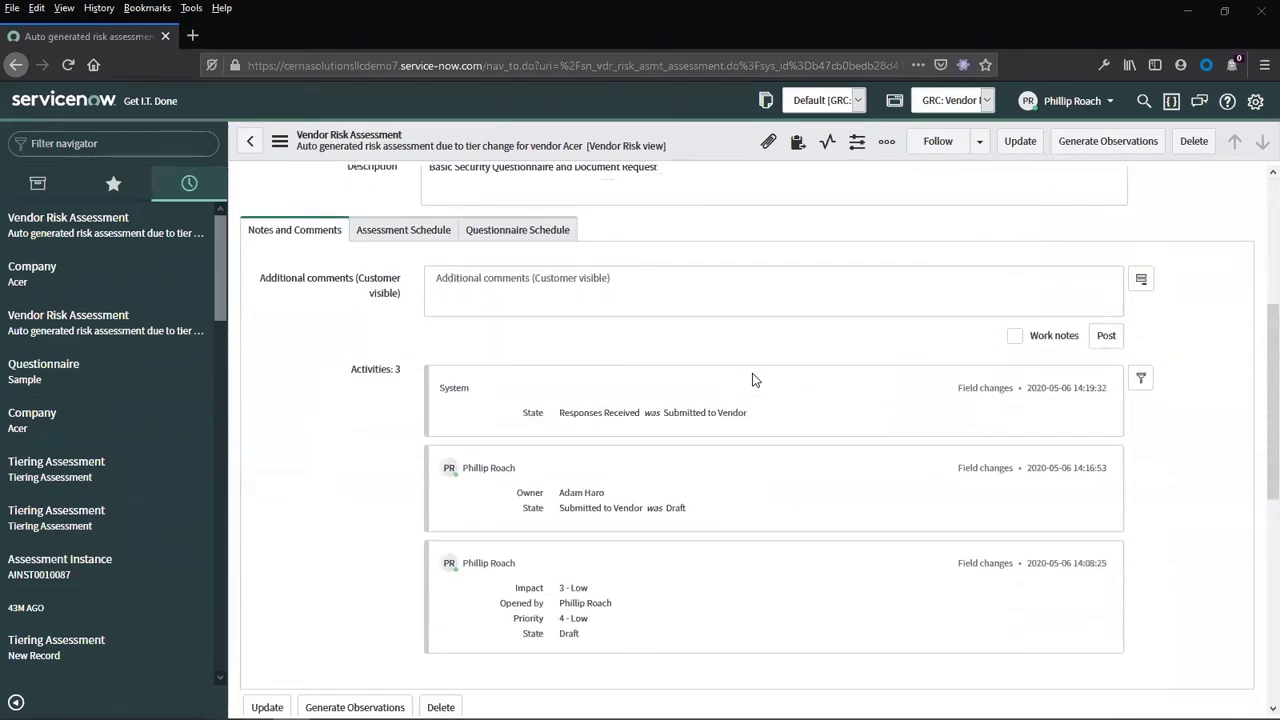
{"action": "scroll", "coordinate": [752, 378], "scroll_direction": "down", "scroll_amount": 5}
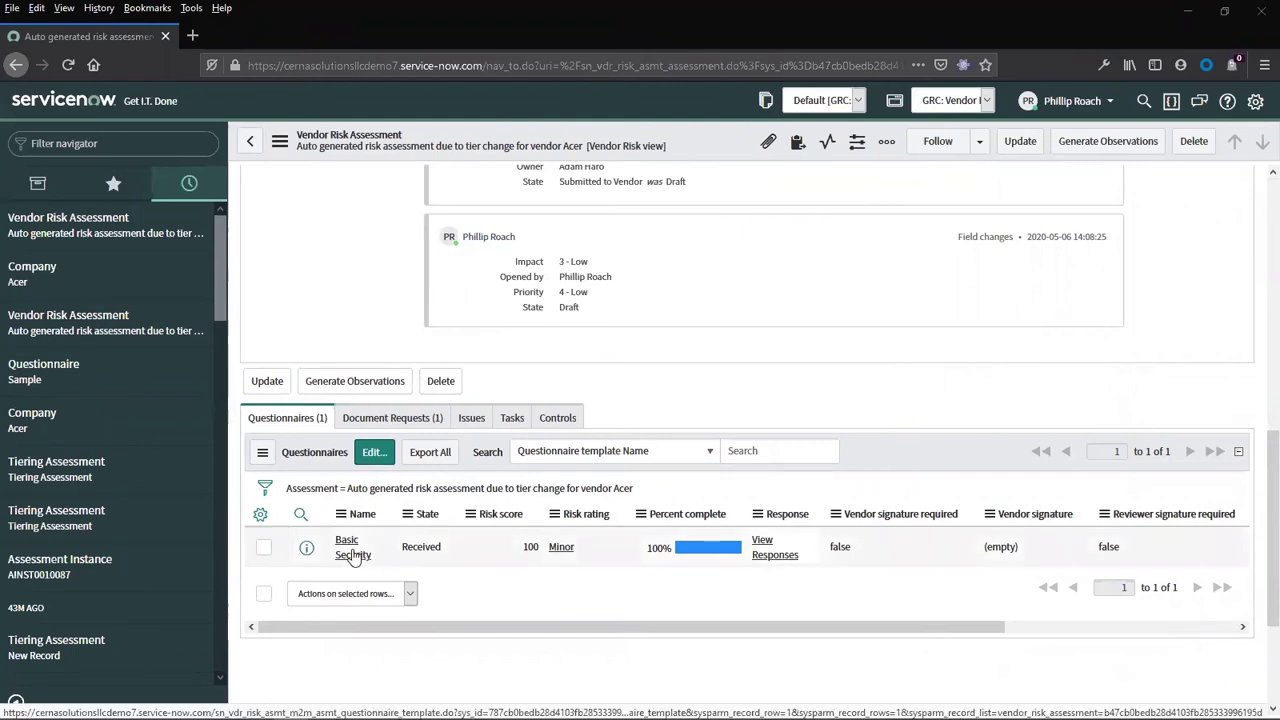
{"action": "left_click", "coordinate": [771, 548]}
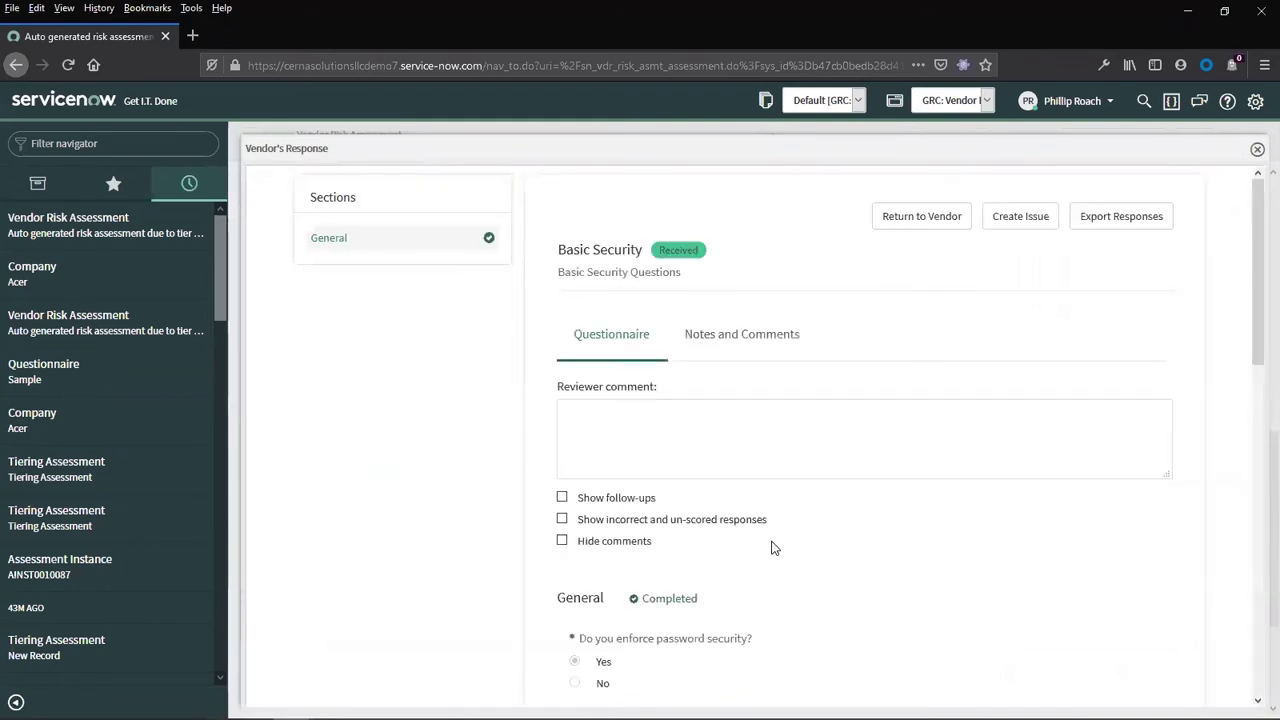
{"action": "left_click", "coordinate": [1256, 151]}
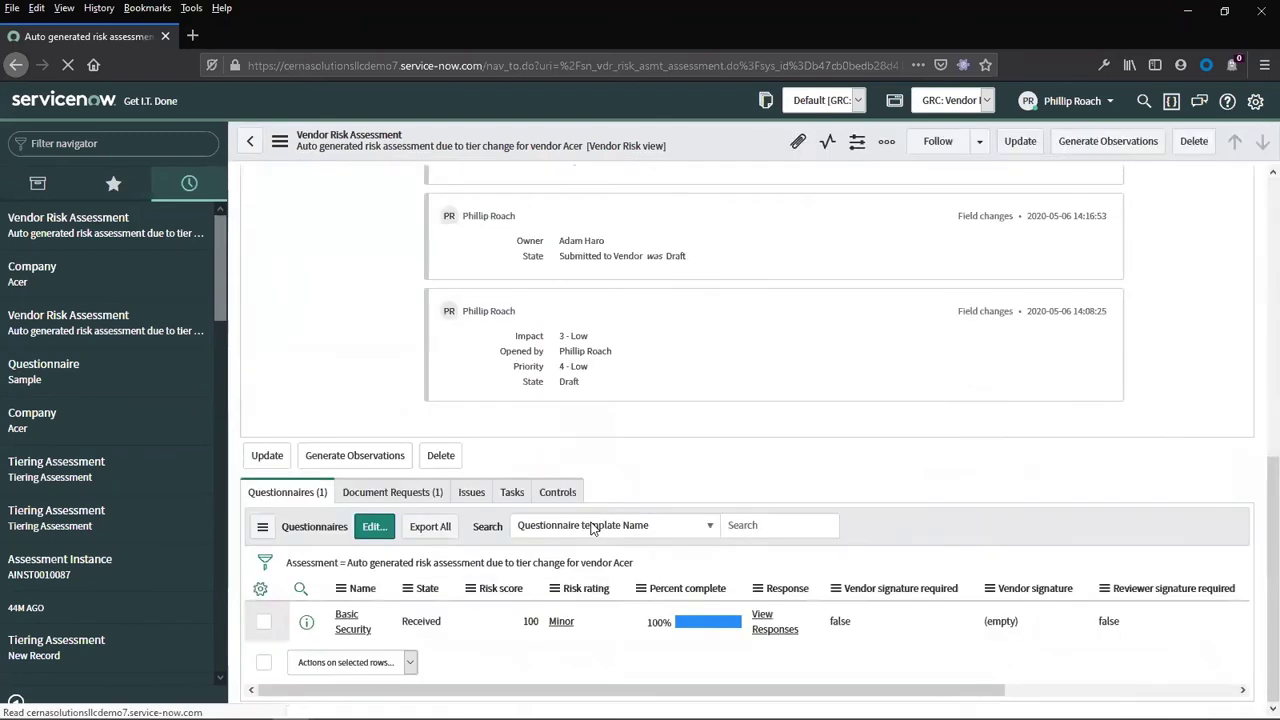
{"action": "scroll", "coordinate": [590, 528], "scroll_direction": "down", "scroll_amount": 10}
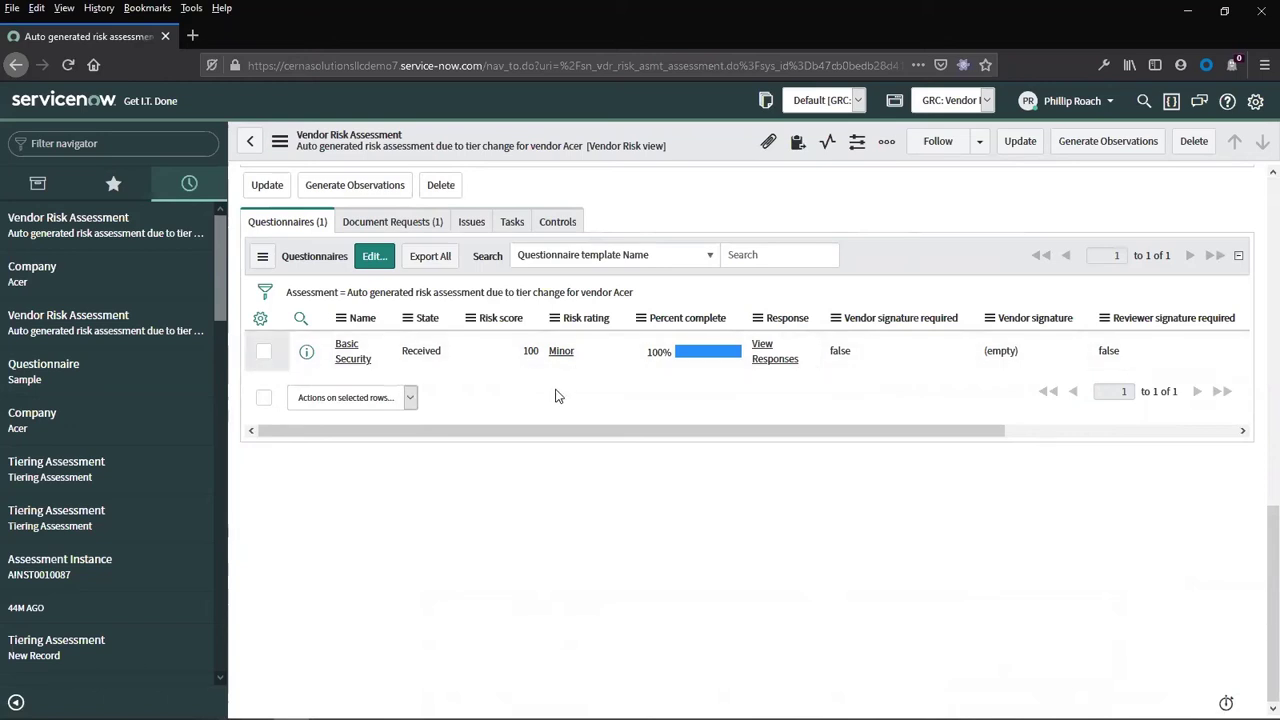
{"action": "scroll", "coordinate": [556, 392], "scroll_direction": "up", "scroll_amount": 10}
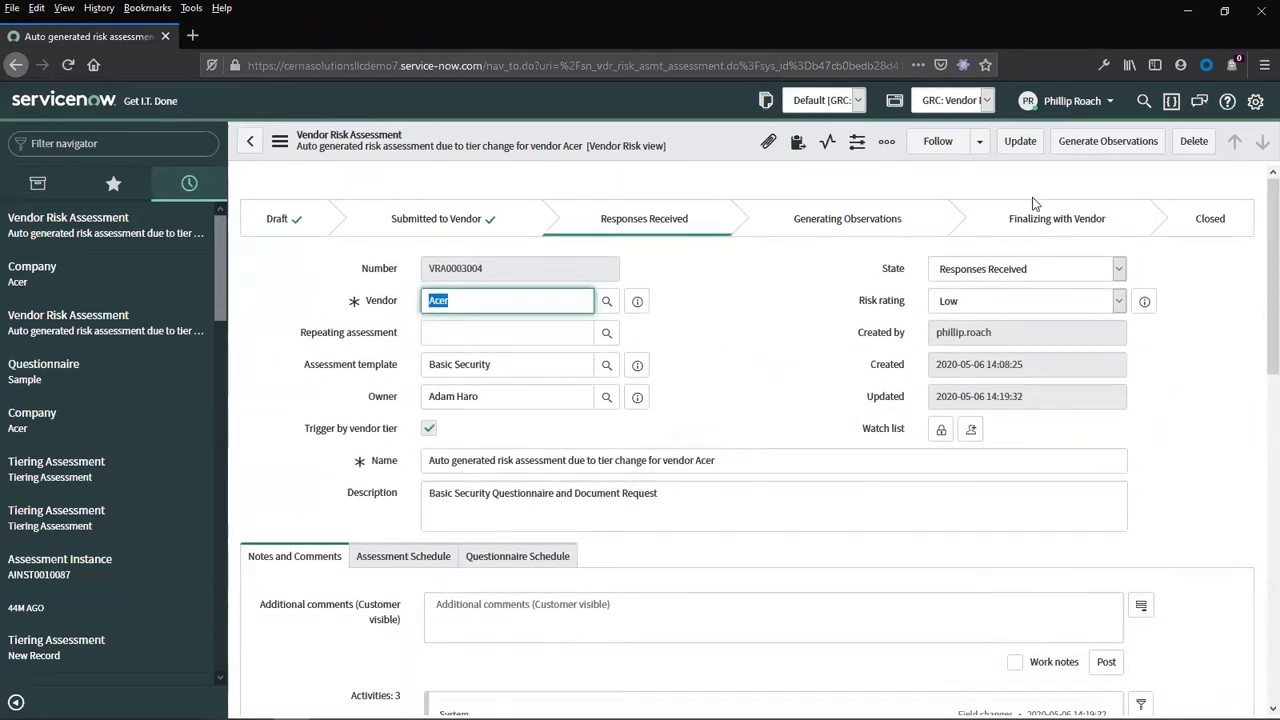
- Advance VRA0003004 through Generate Observations and Finalize with Vendor to Closed
{"action": "left_click", "coordinate": [1134, 145]}
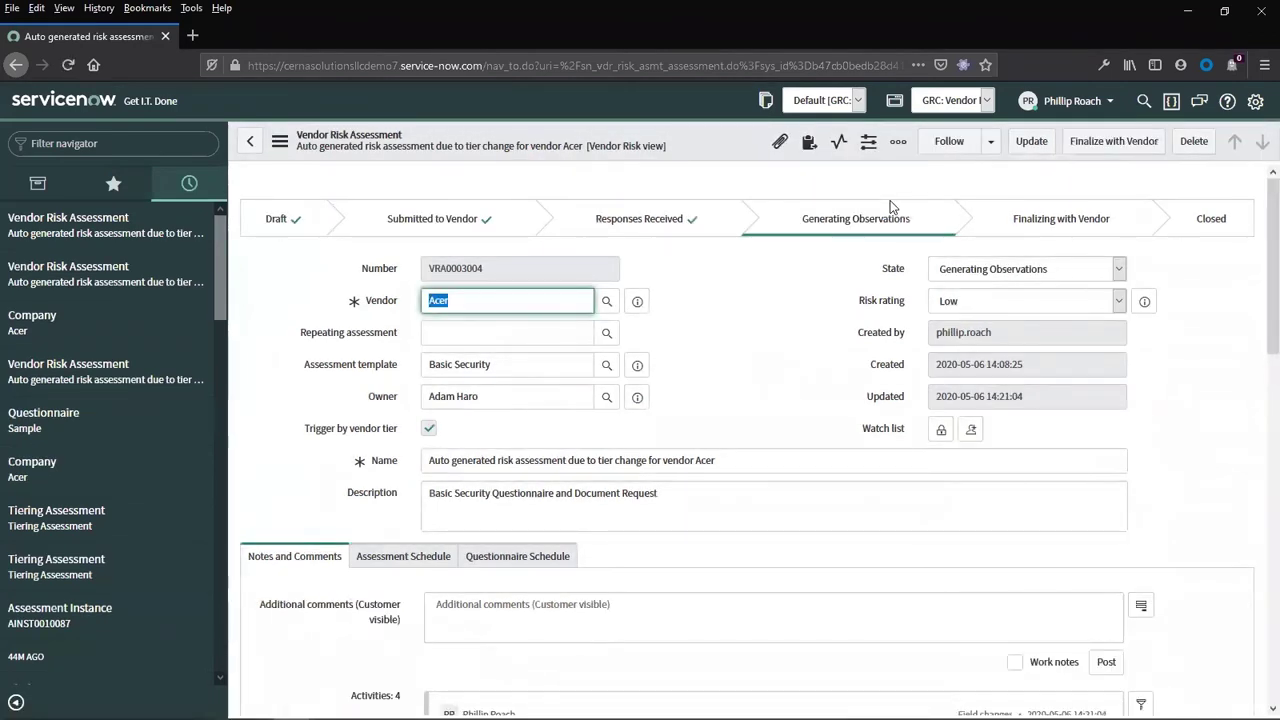
{"action": "scroll", "coordinate": [681, 503], "scroll_direction": "down", "scroll_amount": 3}
{"action": "scroll", "coordinate": [681, 503], "scroll_direction": "down", "scroll_amount": 5}
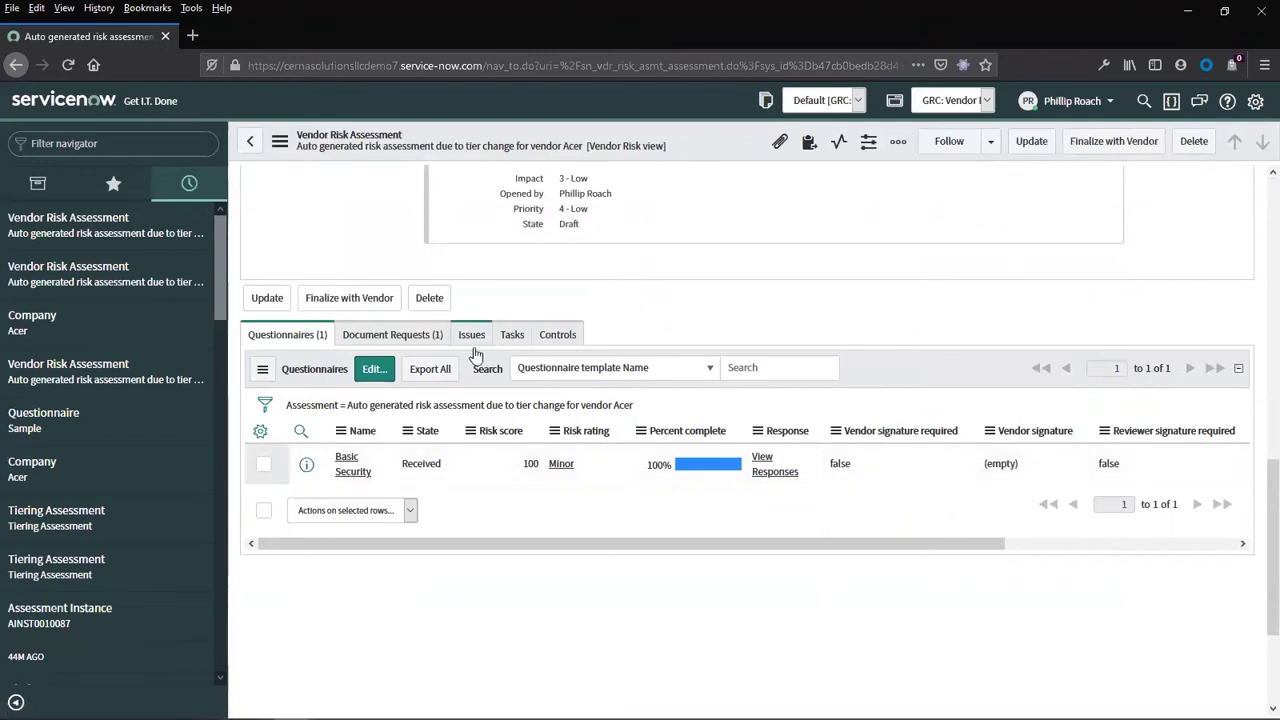
{"action": "scroll", "coordinate": [466, 366], "scroll_direction": "up", "scroll_amount": 10}
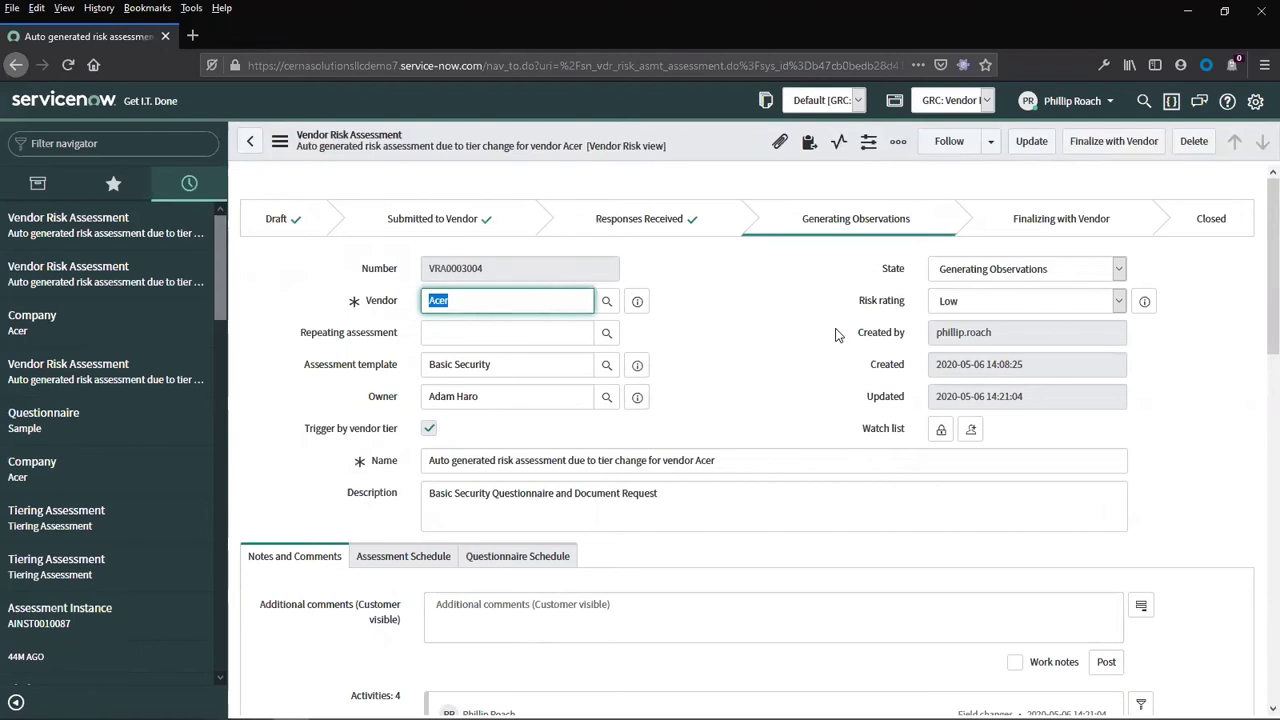
{"action": "left_click", "coordinate": [1145, 147]}
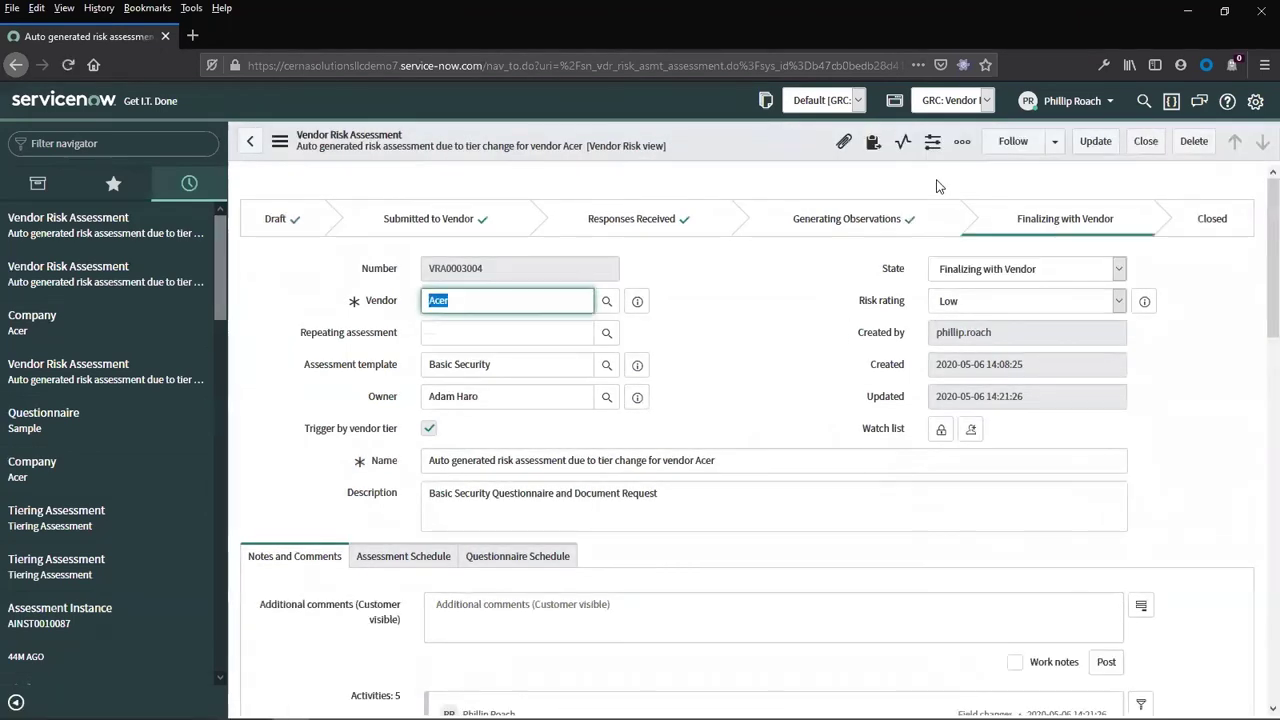
{"action": "left_click", "coordinate": [1145, 143]}
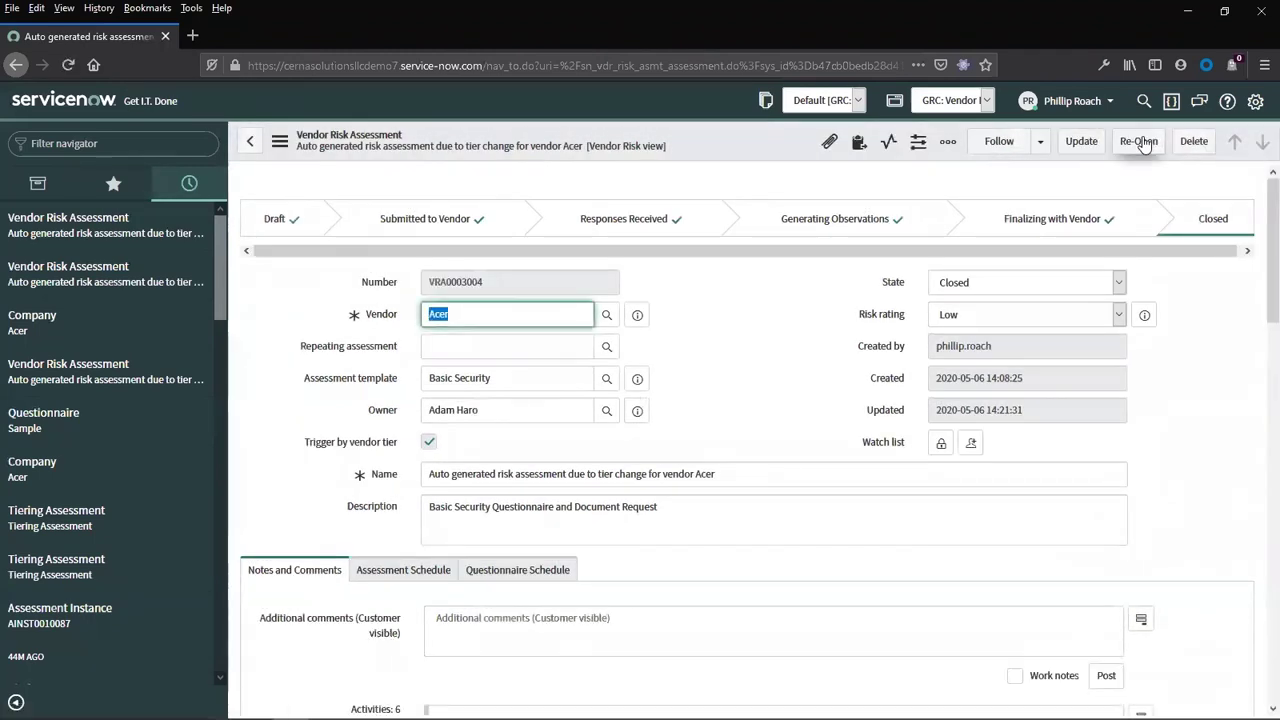
{"action": "left_click", "coordinate": [669, 320]}
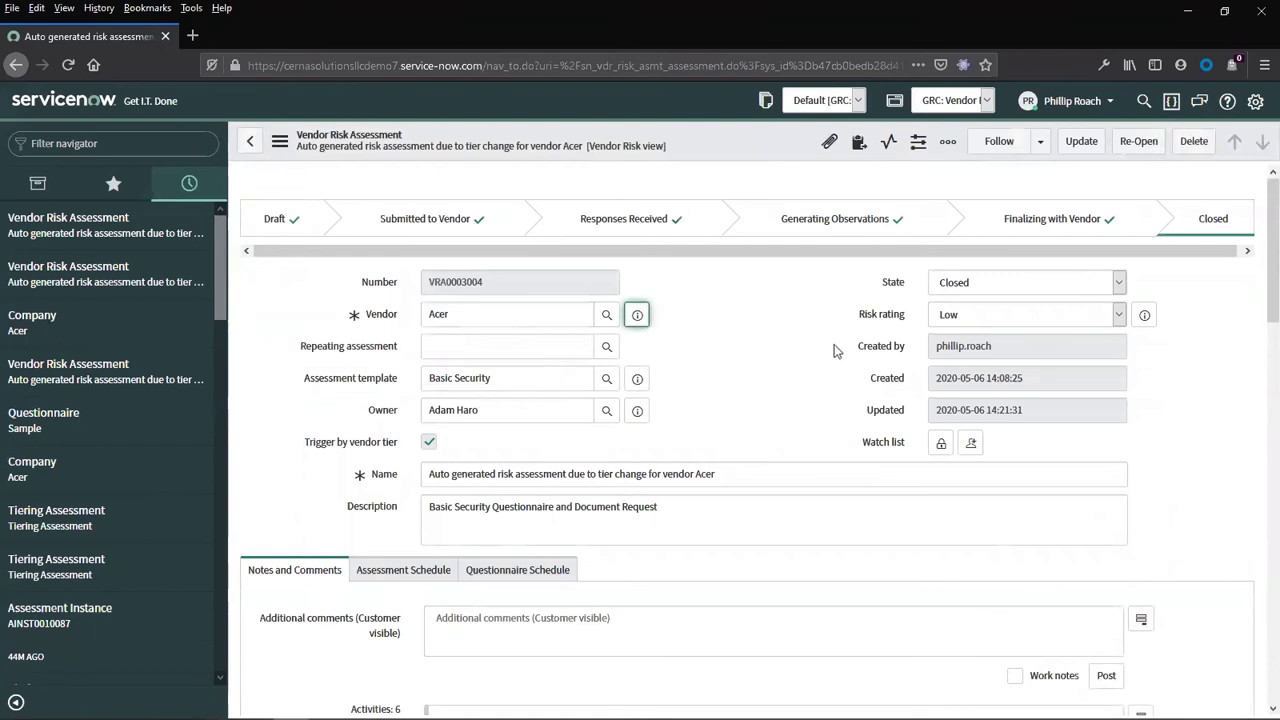
- Open Acer's vendor company record and view its risk rating choices
{"action": "left_click", "coordinate": [637, 315]}
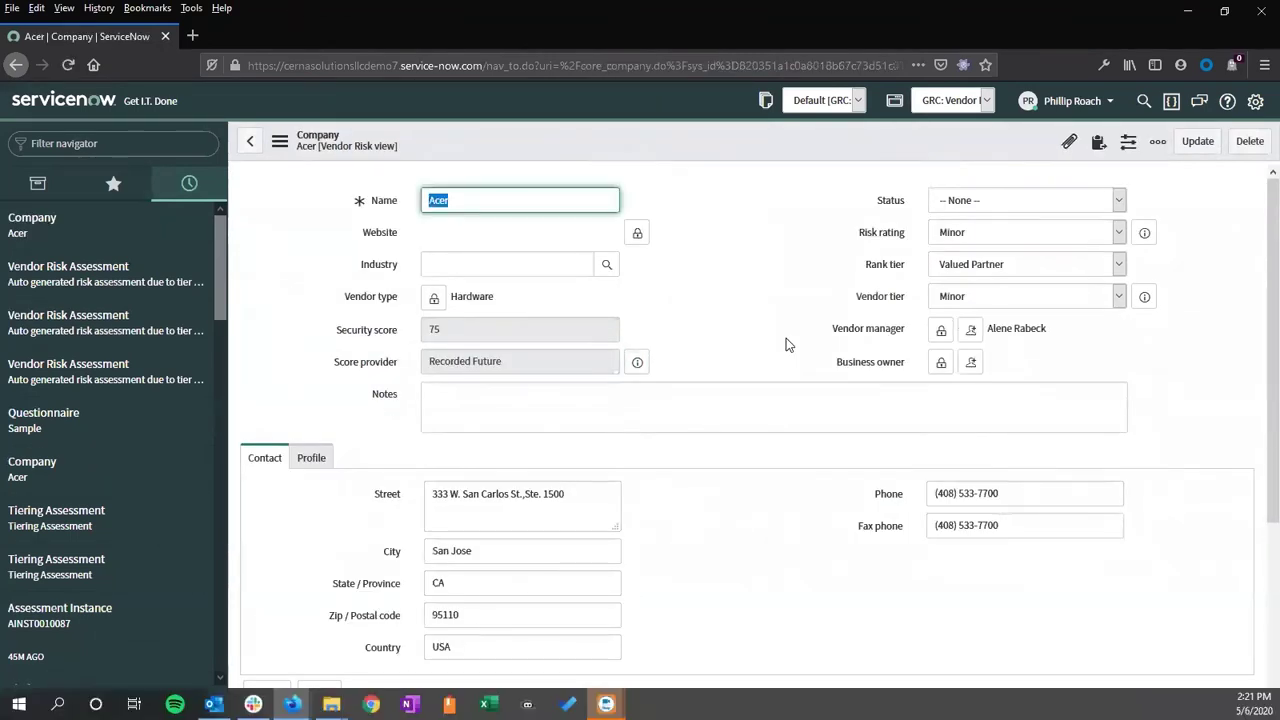
{"action": "scroll", "coordinate": [785, 344], "scroll_direction": "down", "scroll_amount": 3}
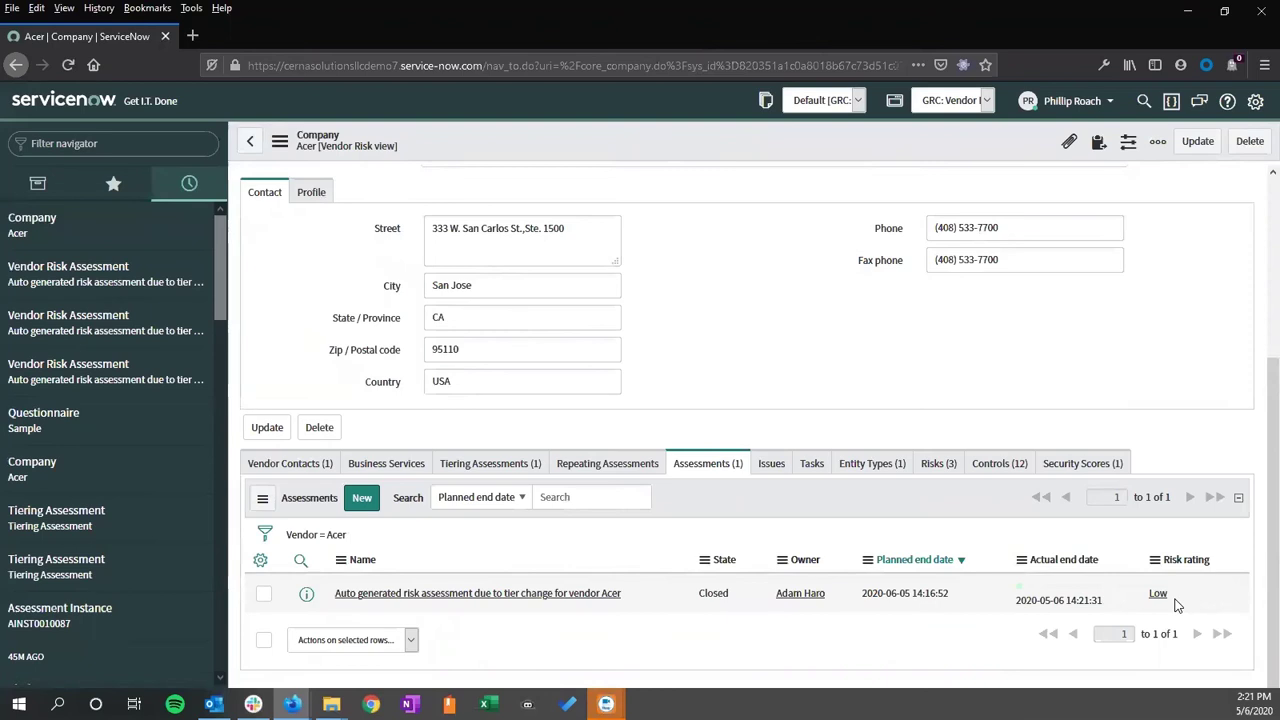
{"action": "scroll", "coordinate": [1177, 604], "scroll_direction": "up", "scroll_amount": 3}
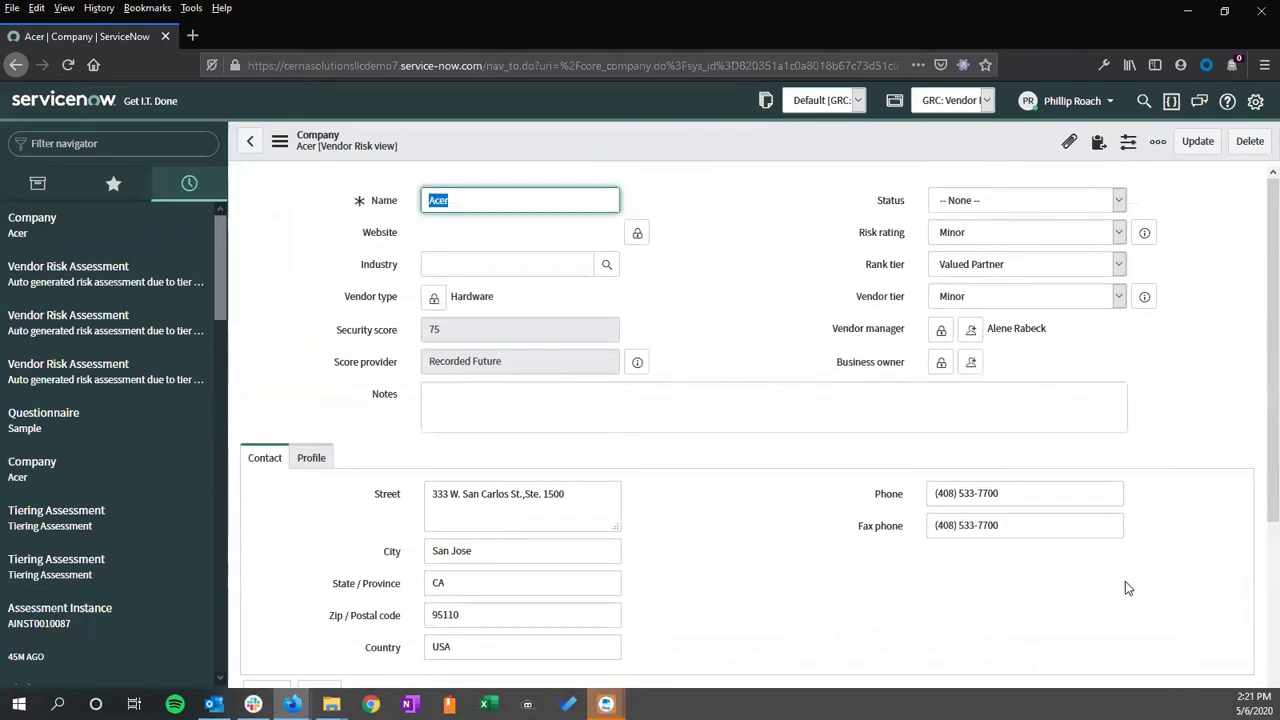
{"action": "left_click", "coordinate": [1069, 228]}
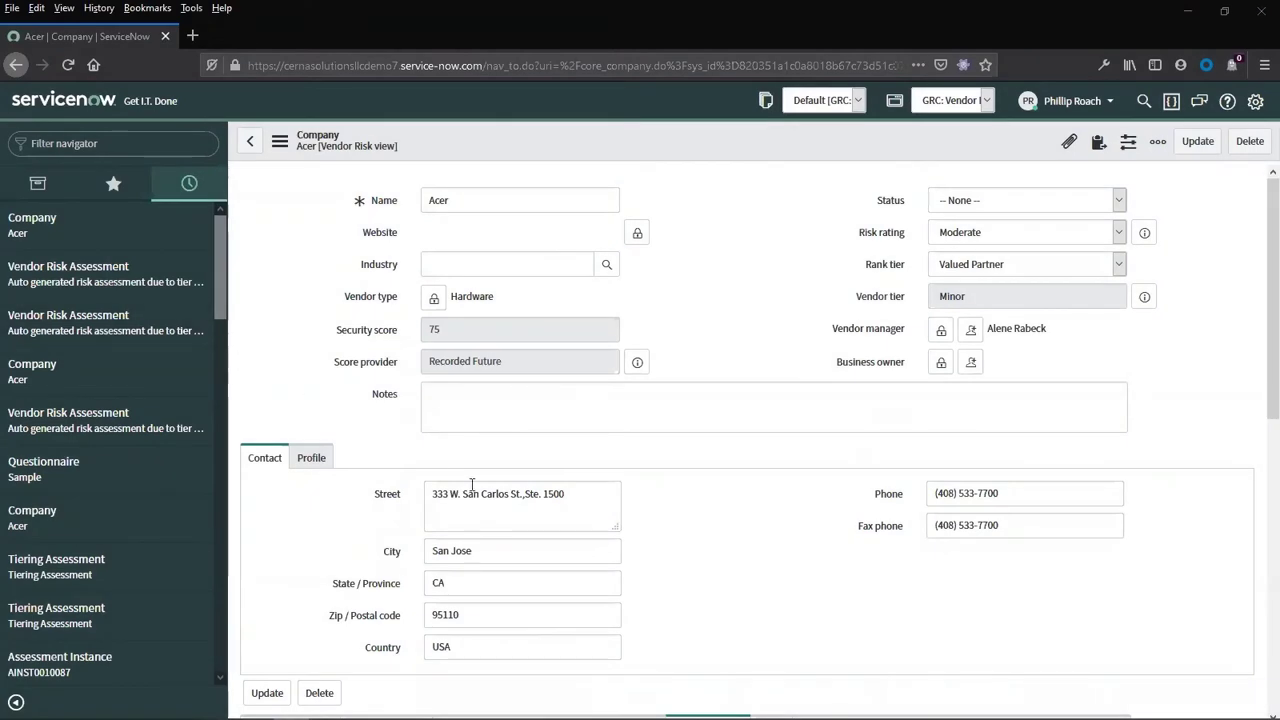
- Show Acer's Issues related list, briefly checking the Tasks tab
{"action": "scroll", "coordinate": [472, 485], "scroll_direction": "down", "scroll_amount": 3}
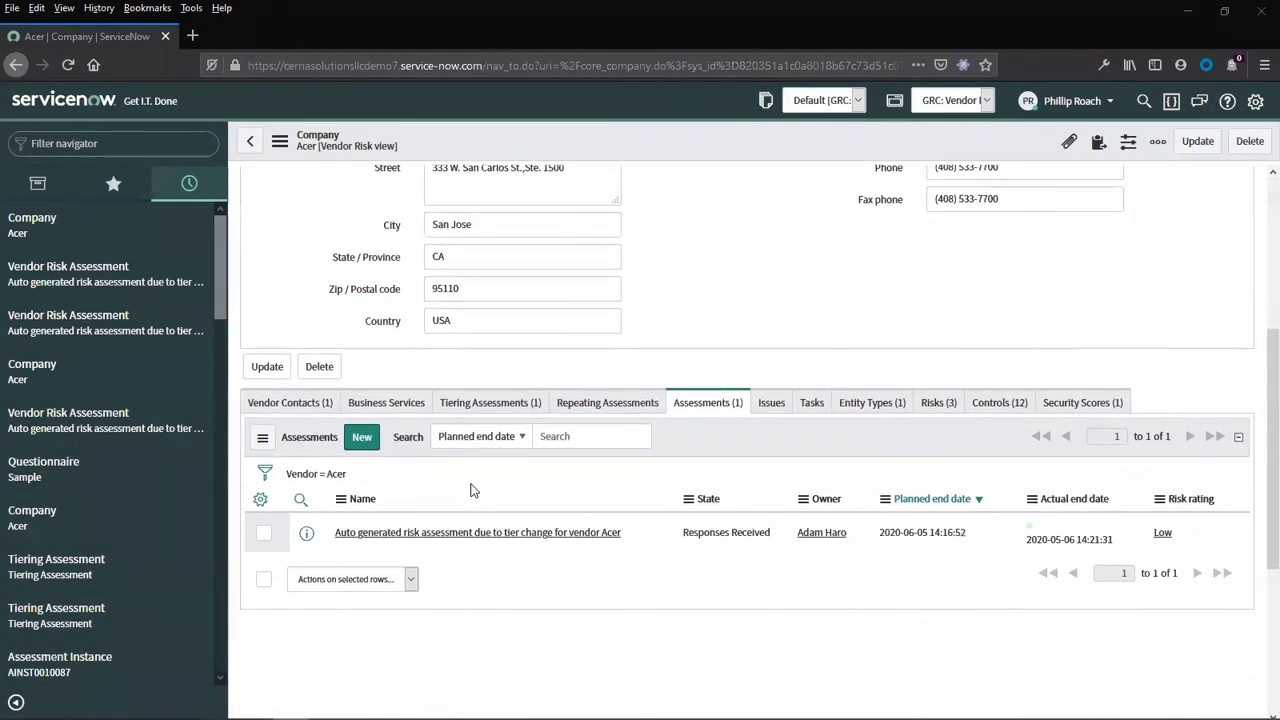
{"action": "left_click", "coordinate": [771, 402]}
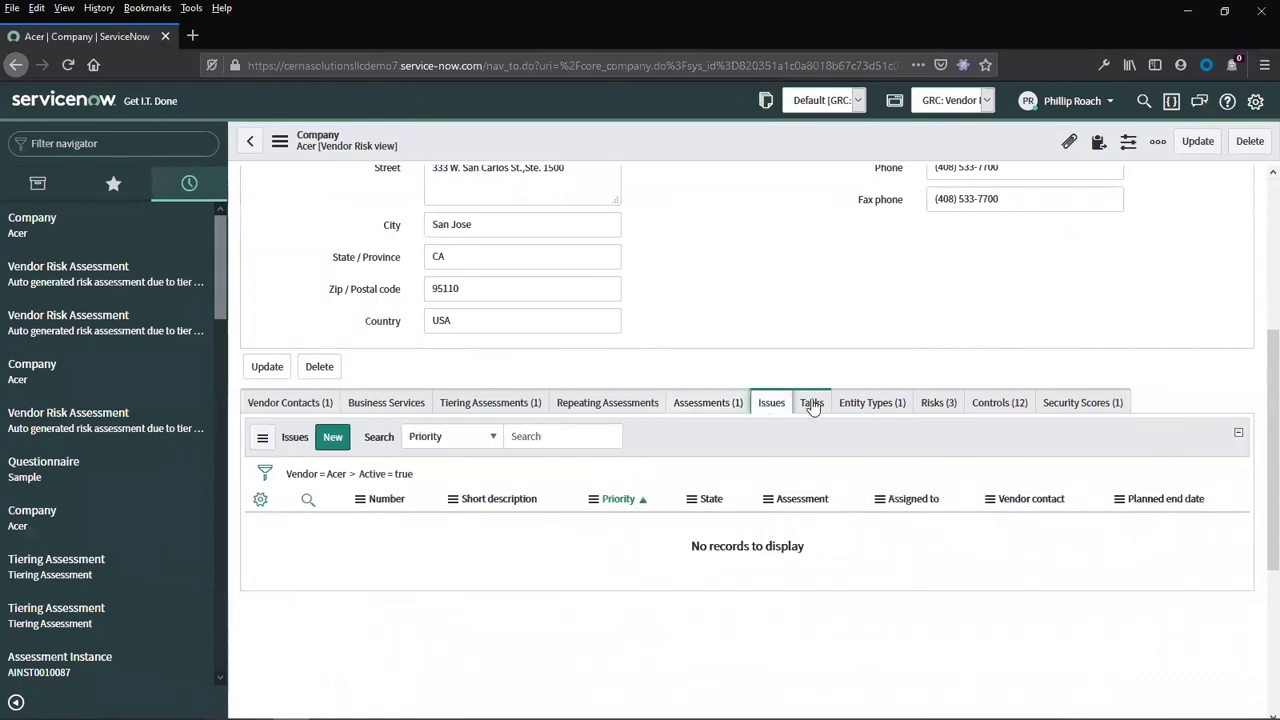
{"action": "left_click", "coordinate": [808, 403]}
{"action": "left_click", "coordinate": [772, 403]}
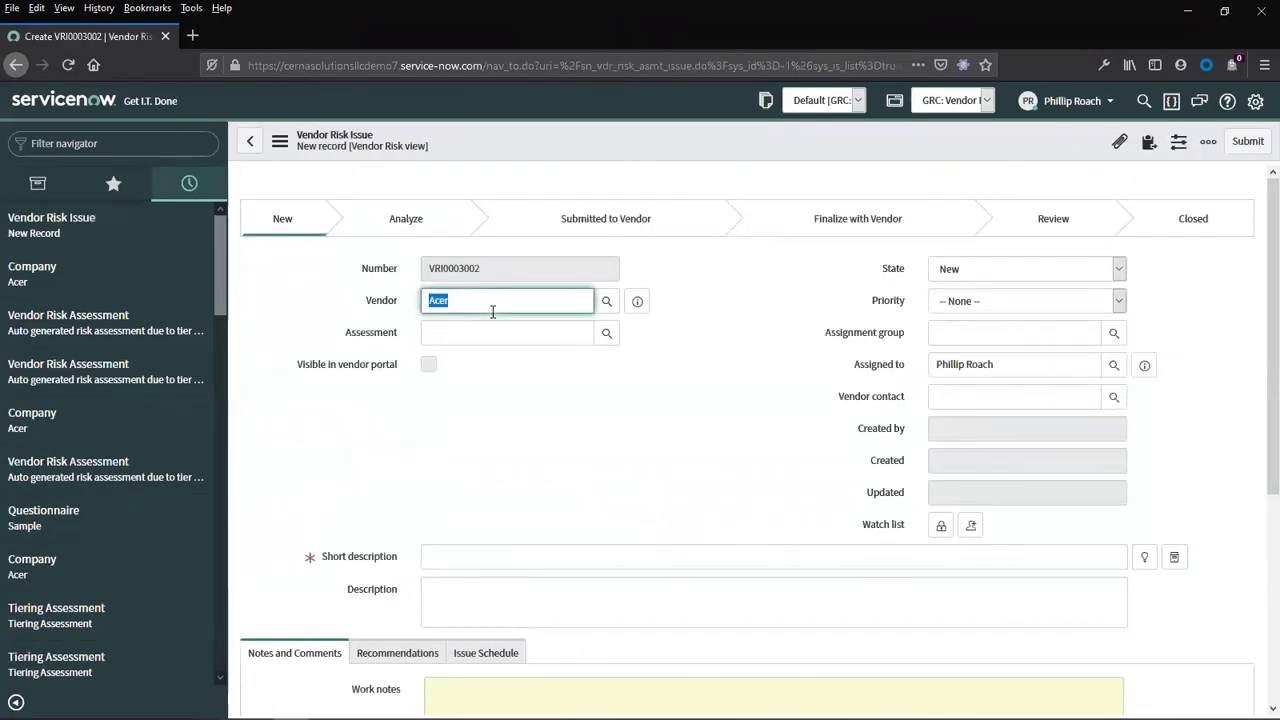
- Enter the short description 'Please attach your security policy' on the new Acer issue
{"action": "left_click", "coordinate": [446, 555]}
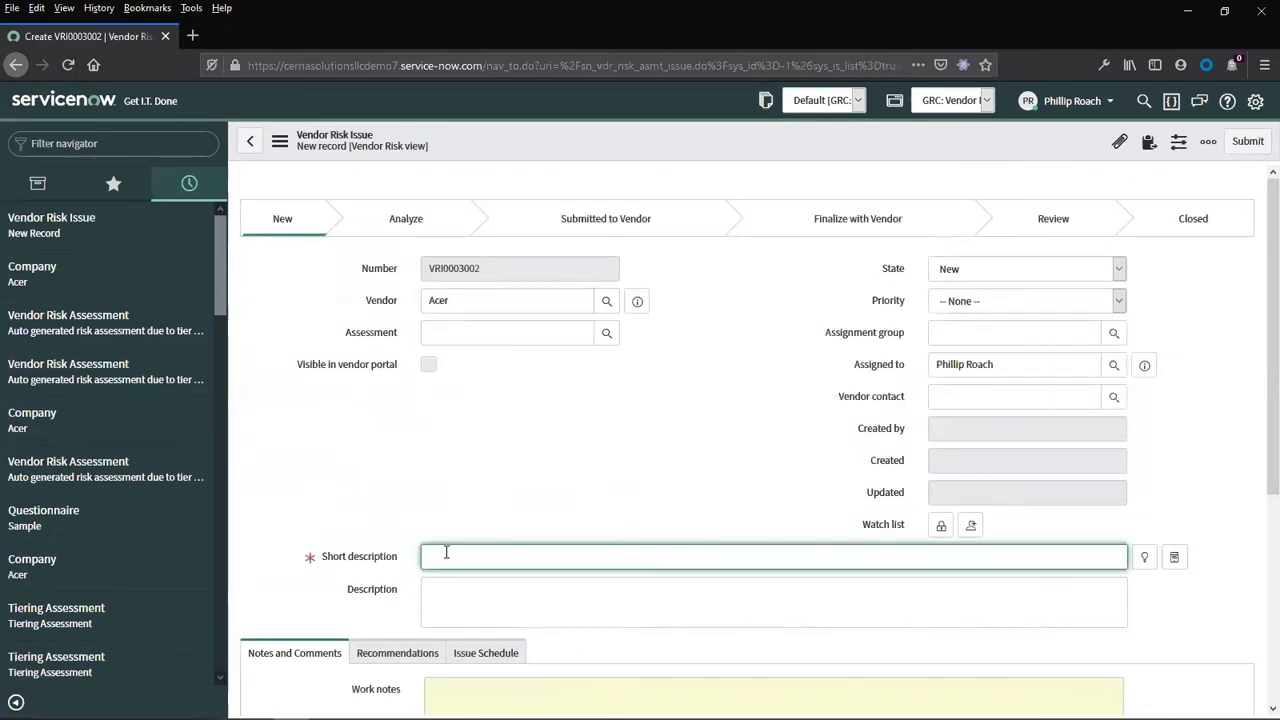
{"action": "type", "text": "Please"}
{"action": "key", "text": "BackSpace"}
{"action": "key", "text": "BackSpace"}
{"action": "key", "text": "BackSpace"}
{"action": "key", "text": "BackSpace"}
{"action": "type", "text": "lease attache your security policy"}
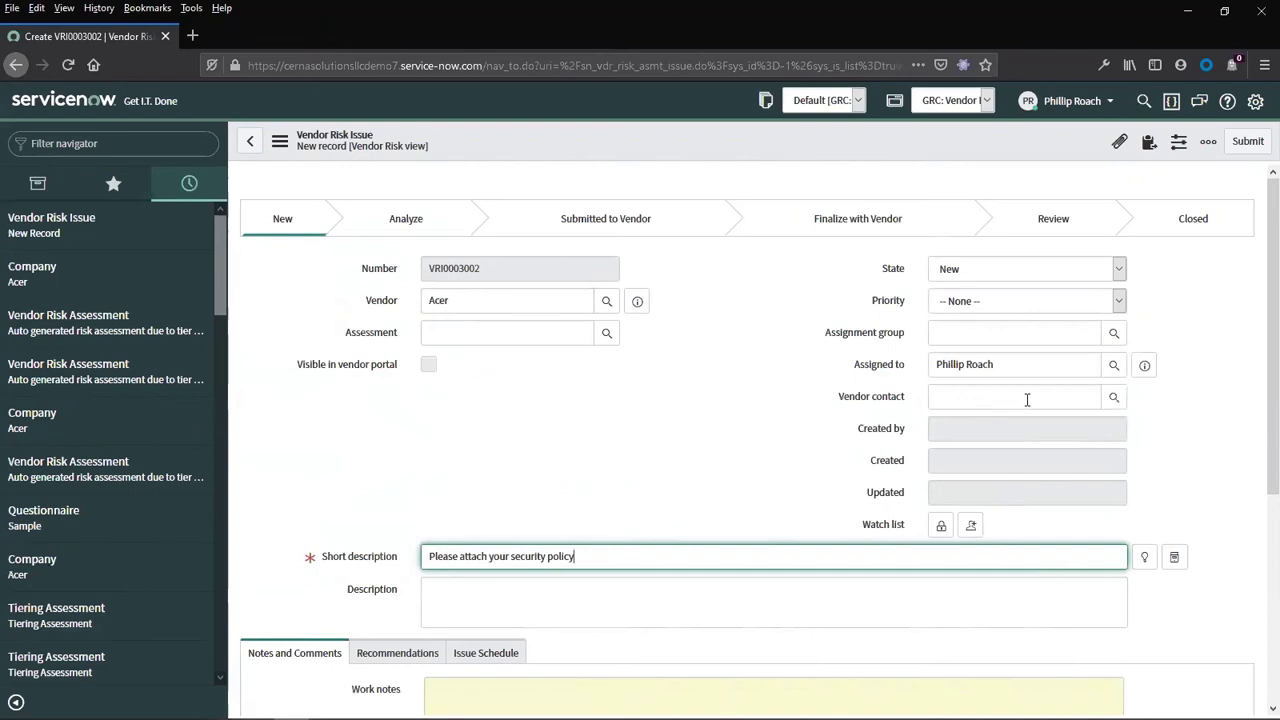
- Assign the vendor's contact person through the lookup and save the issue
{"action": "left_click", "coordinate": [1113, 397]}
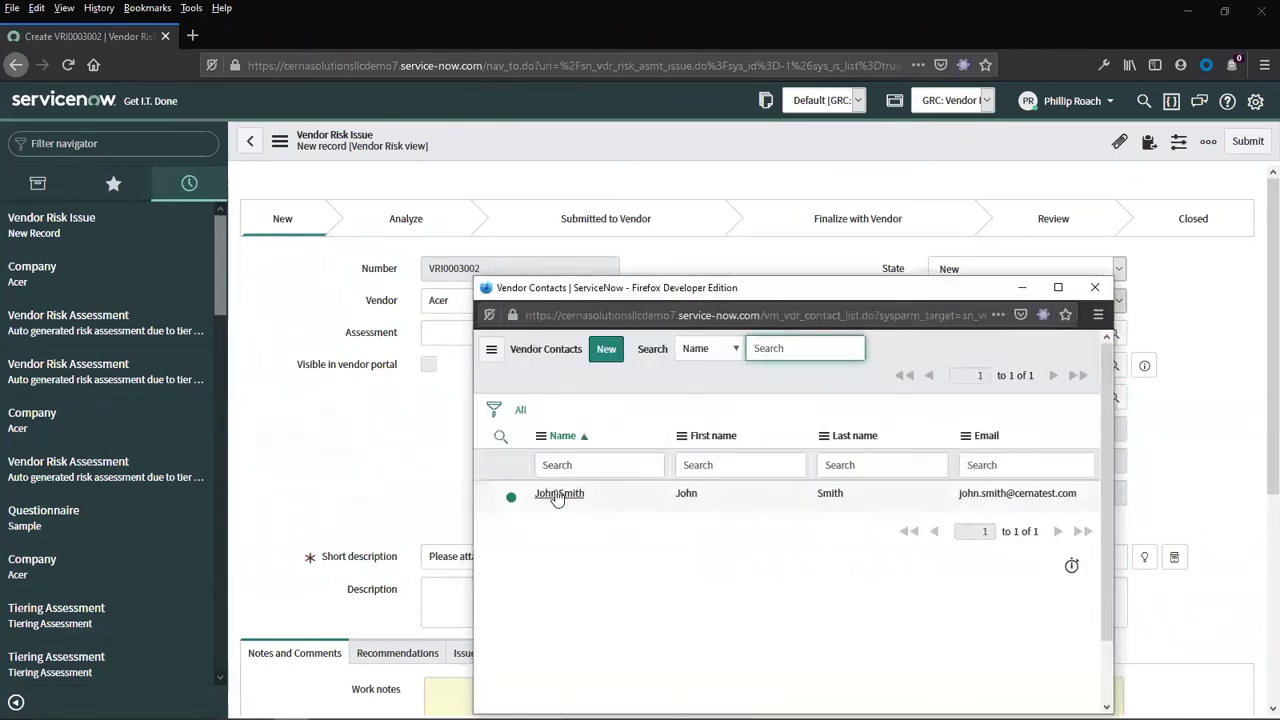
{"action": "left_click", "coordinate": [553, 492]}
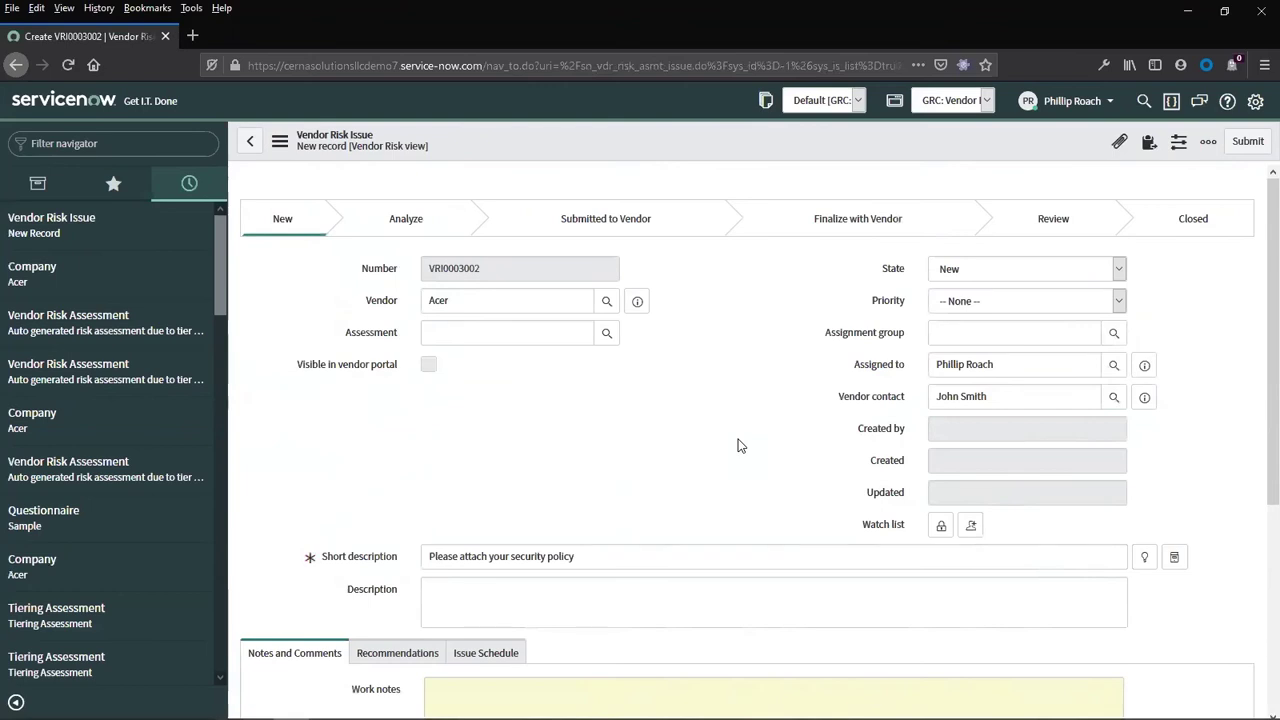
{"action": "scroll", "coordinate": [643, 220], "scroll_direction": "down", "scroll_amount": 3}
{"action": "right_click", "coordinate": [607, 136]}
{"action": "left_click", "coordinate": [626, 140]}
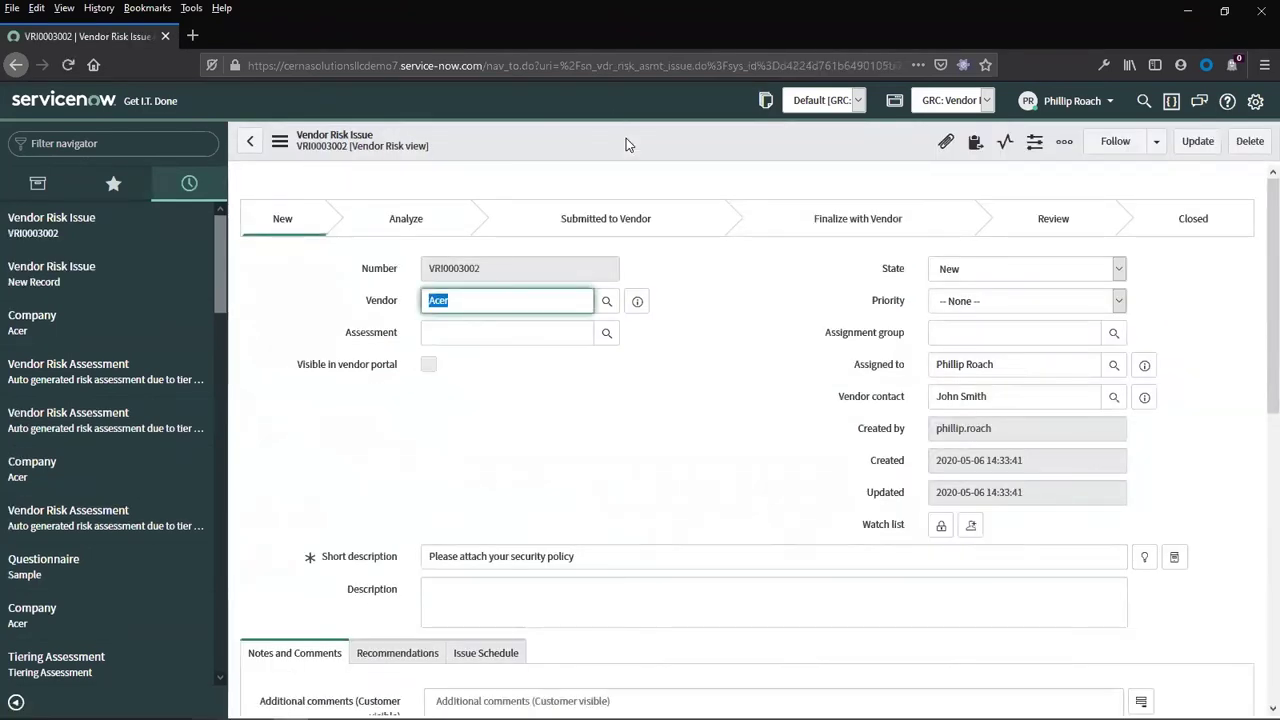
- Set the issue state to Analyze, save, and raise its priority to 2 - High
{"action": "left_click", "coordinate": [1004, 306]}
{"action": "left_click", "coordinate": [1007, 271]}
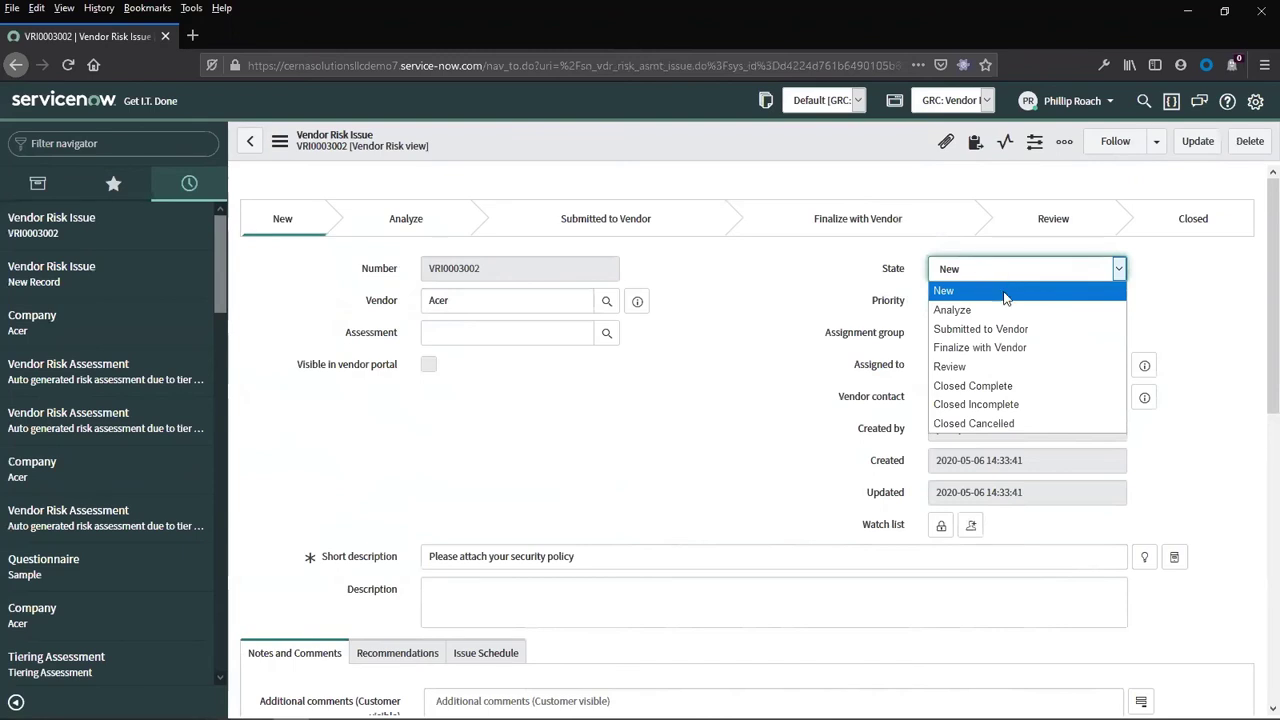
{"action": "left_click", "coordinate": [996, 312]}
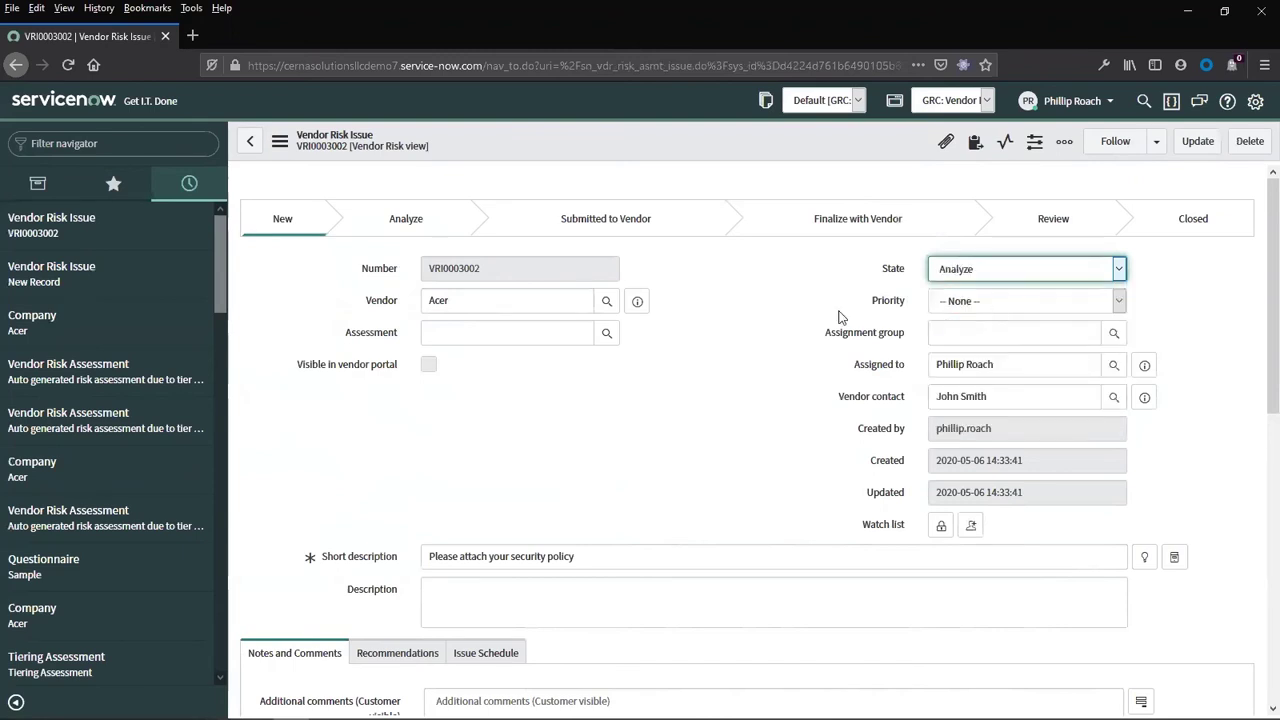
{"action": "right_click", "coordinate": [676, 151]}
{"action": "left_click", "coordinate": [709, 156]}
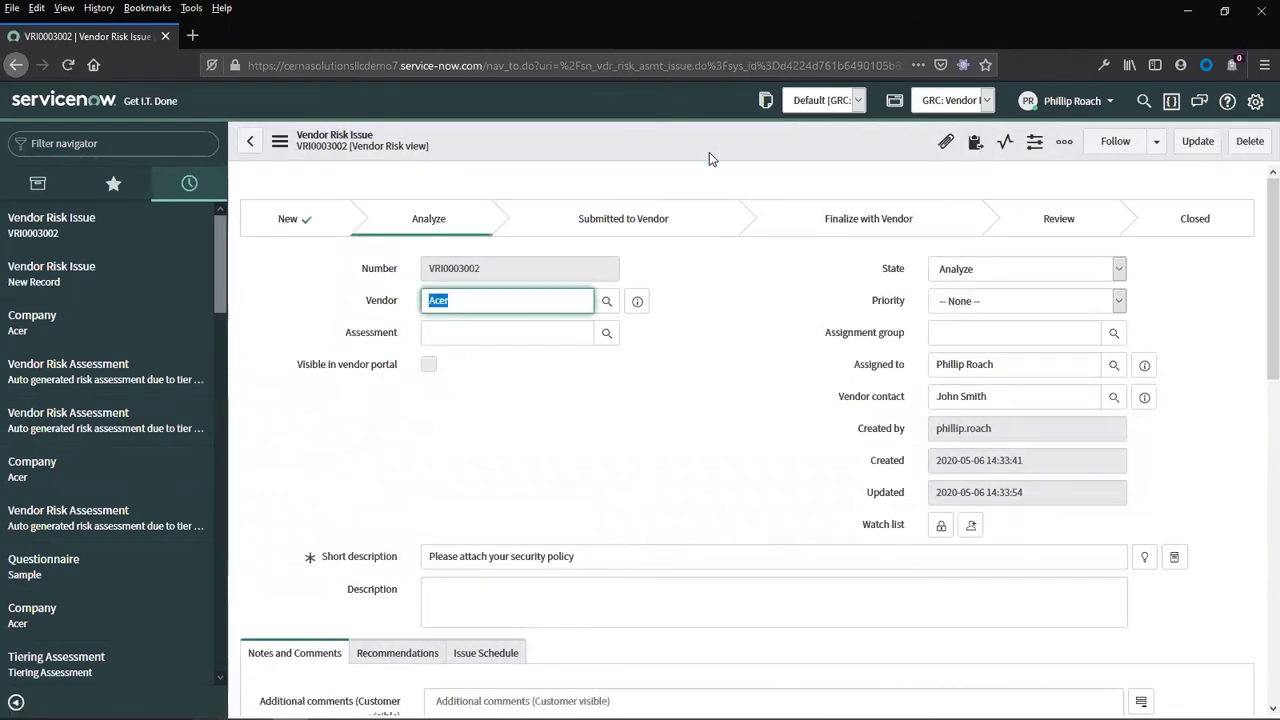
{"action": "left_click", "coordinate": [930, 300]}
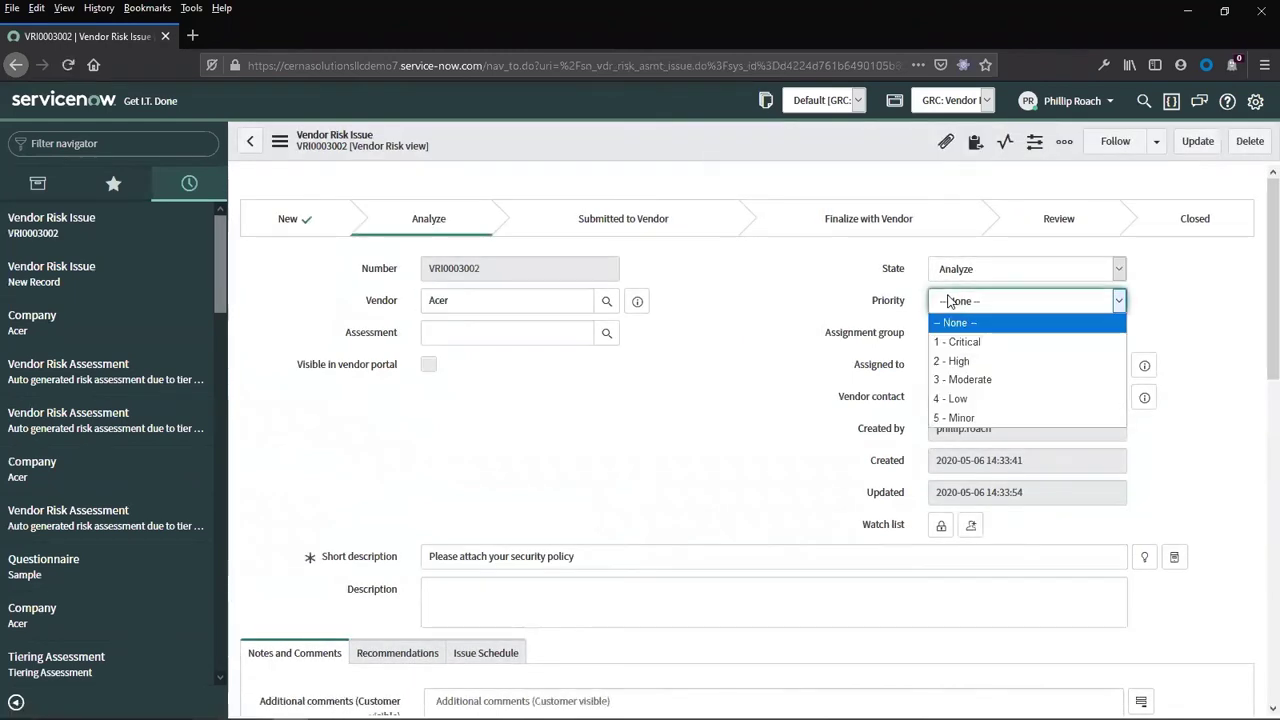
{"action": "left_click", "coordinate": [970, 362]}
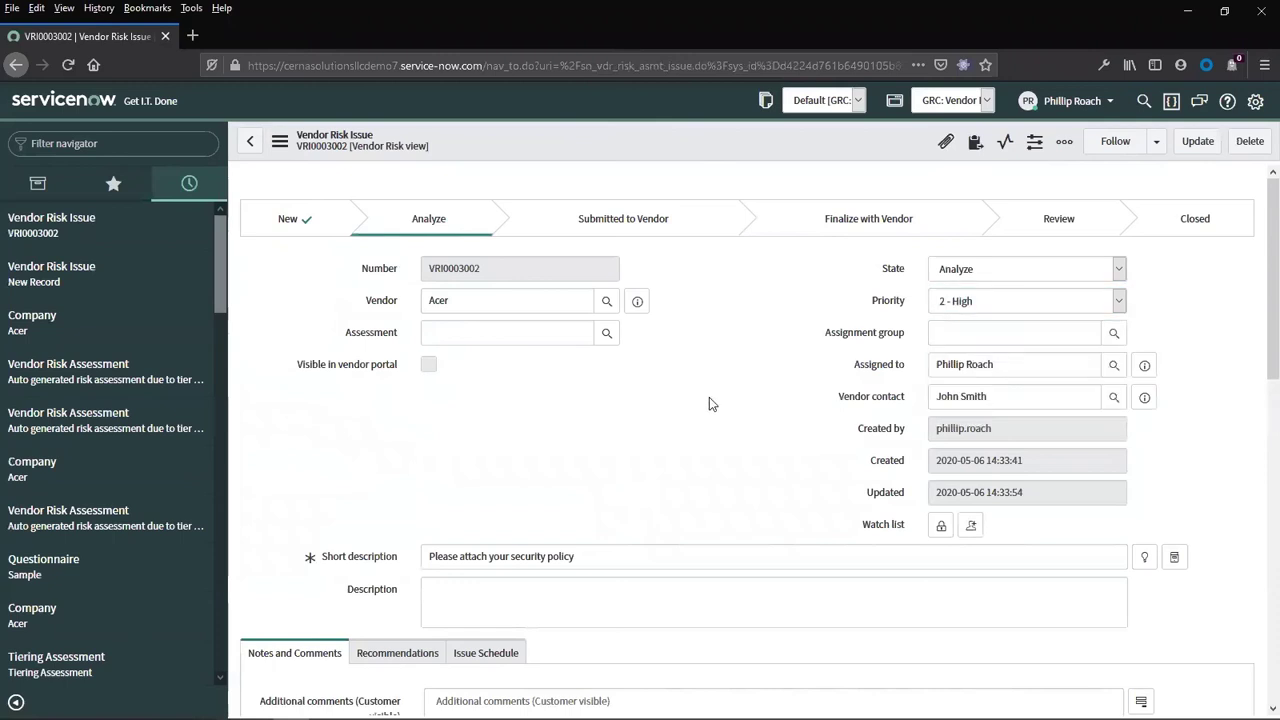
- Recommend 'Request additional information' with explanation 'Need security document' and save the issue
{"action": "scroll", "coordinate": [709, 400], "scroll_direction": "down", "scroll_amount": 3}
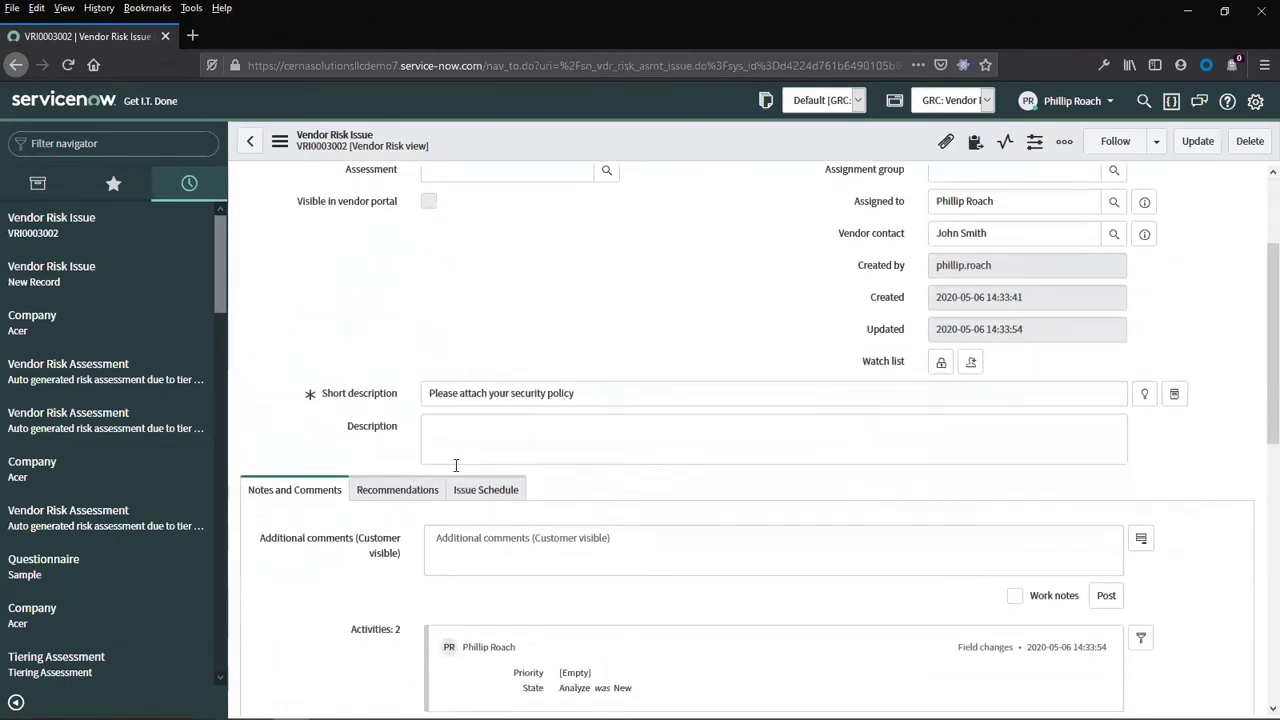
{"action": "left_click", "coordinate": [398, 489]}
{"action": "left_click", "coordinate": [476, 531]}
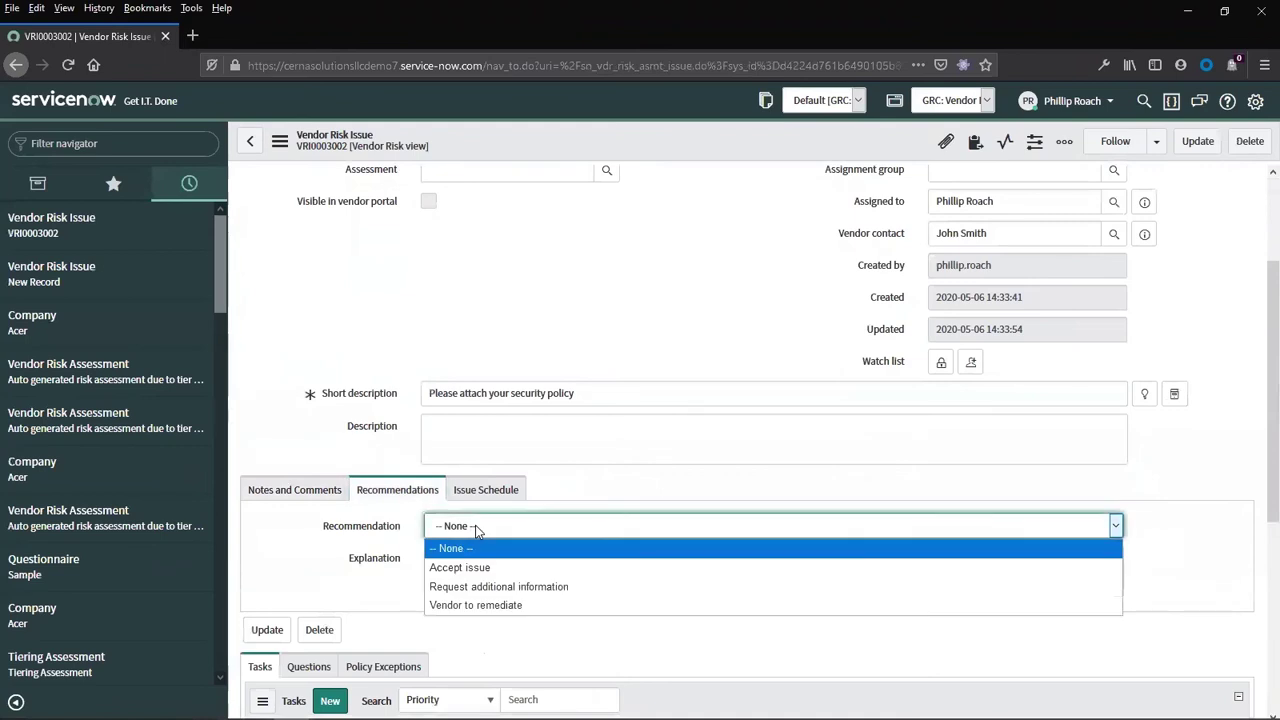
{"action": "left_click", "coordinate": [495, 590]}
{"action": "left_click", "coordinate": [507, 572]}
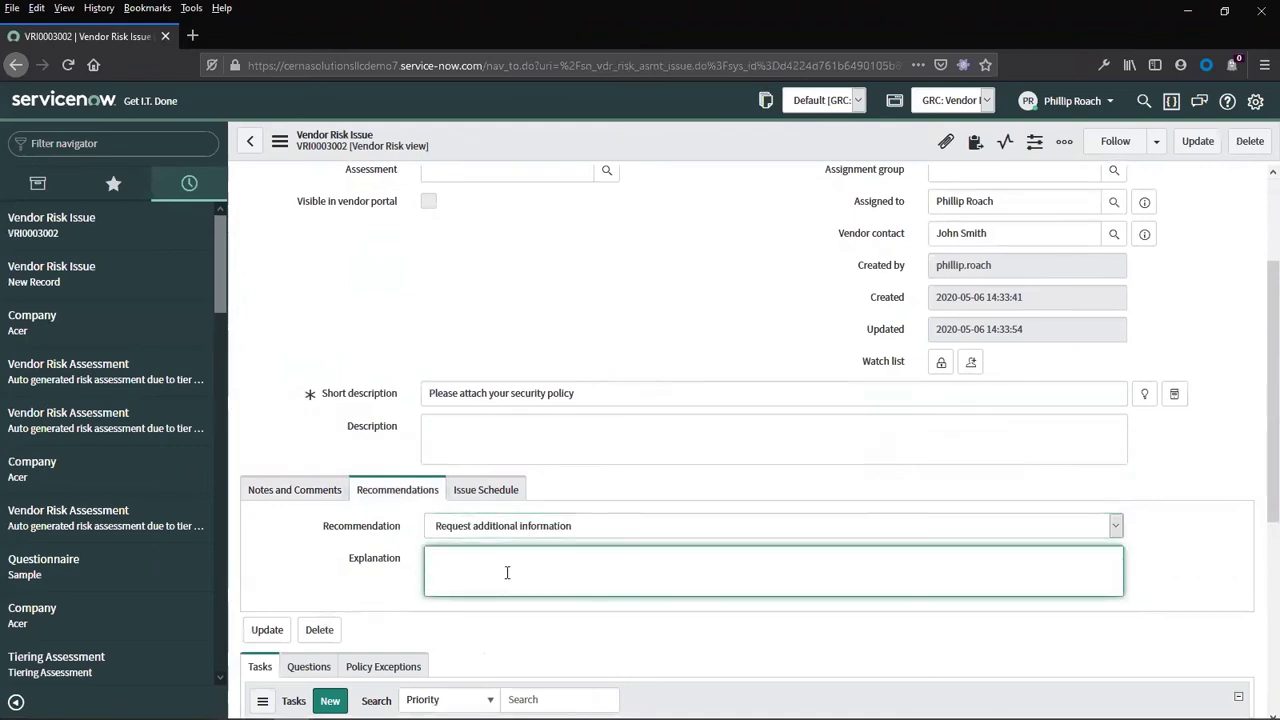
{"action": "type", "text": "N"}
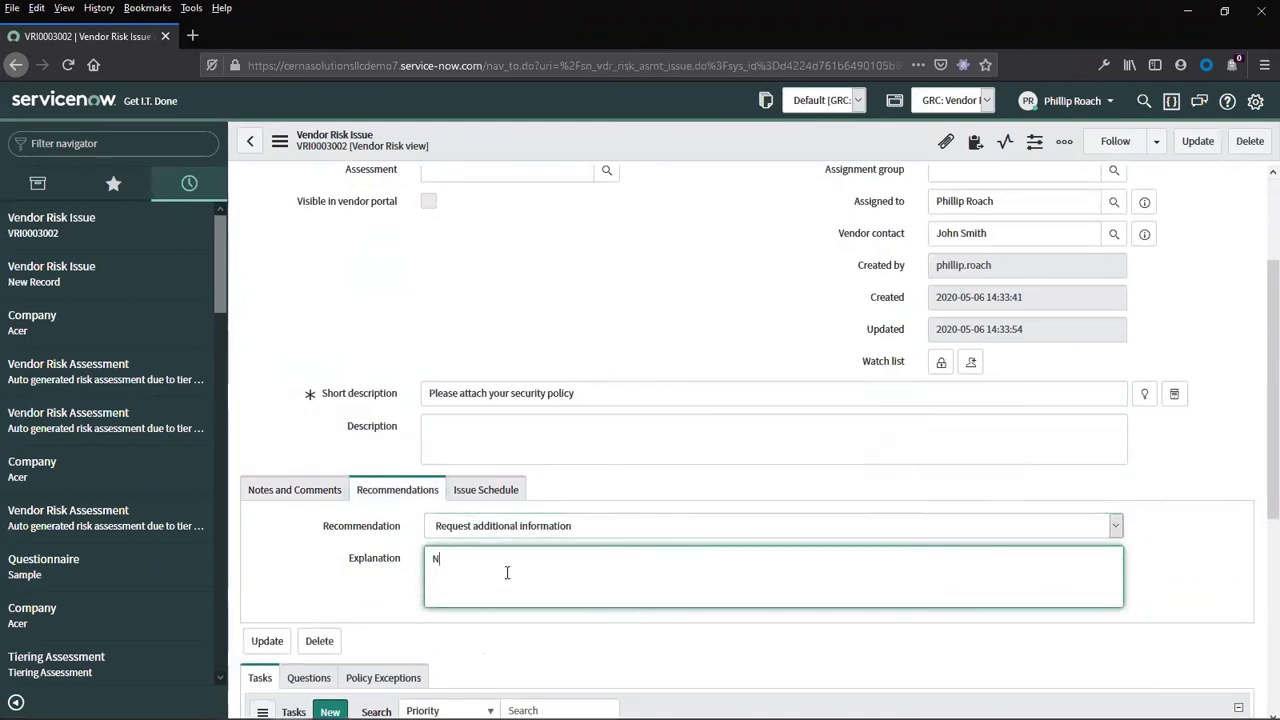
{"action": "type", "text": "eed security document"}
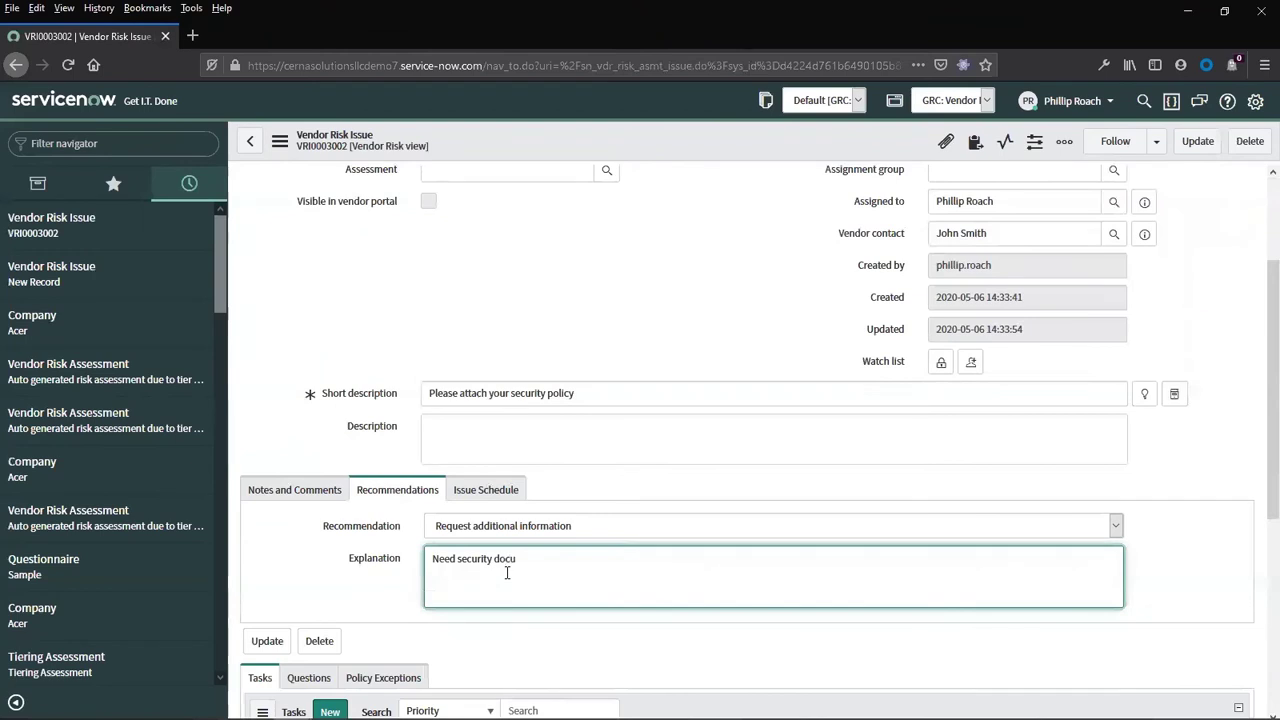
{"action": "right_click", "coordinate": [625, 142]}
{"action": "left_click", "coordinate": [660, 152]}
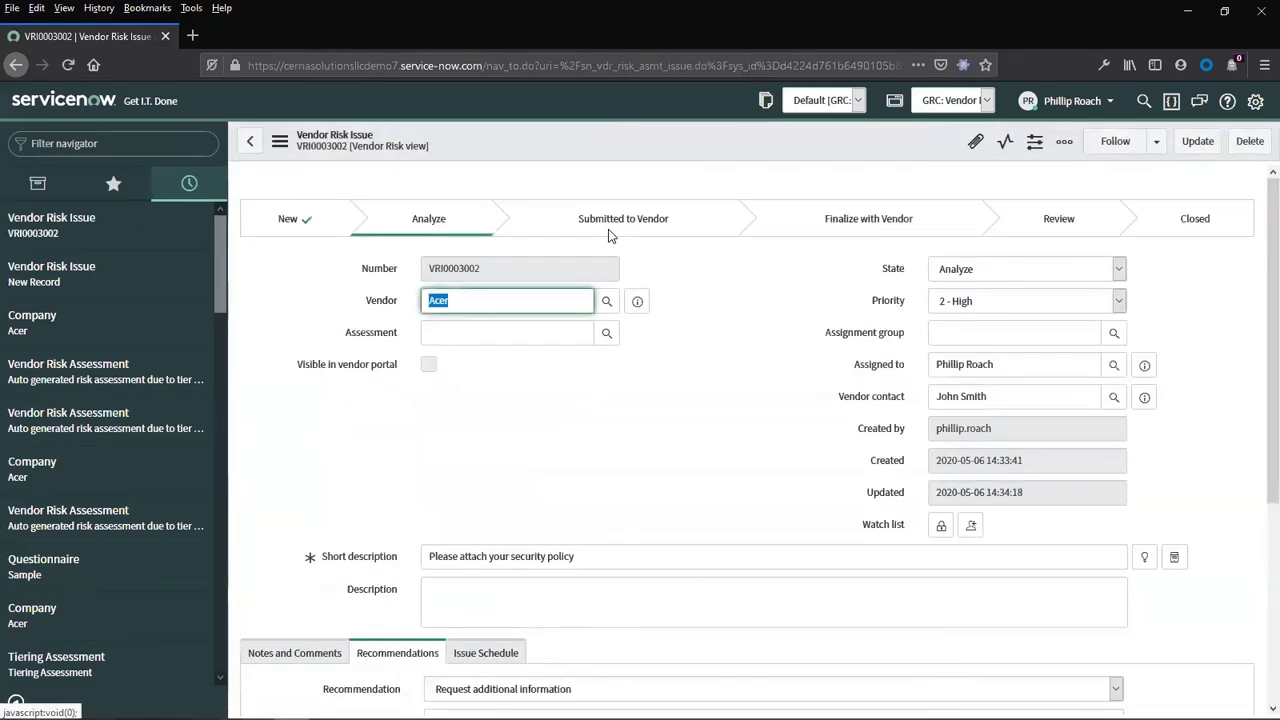
- Move the issue to Submitted to Vendor, save it, and switch to the vendor portal
{"action": "scroll", "coordinate": [486, 391], "scroll_direction": "down", "scroll_amount": 4}
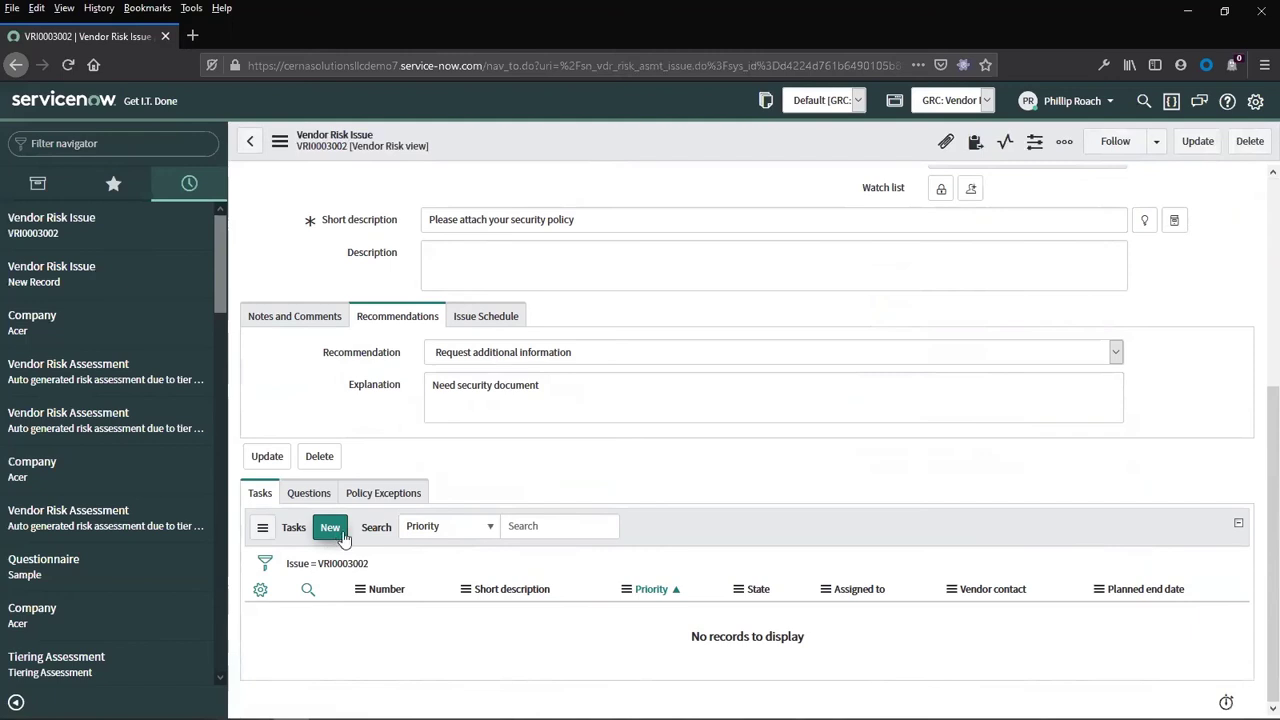
{"action": "scroll", "coordinate": [499, 465], "scroll_direction": "up", "scroll_amount": 5}
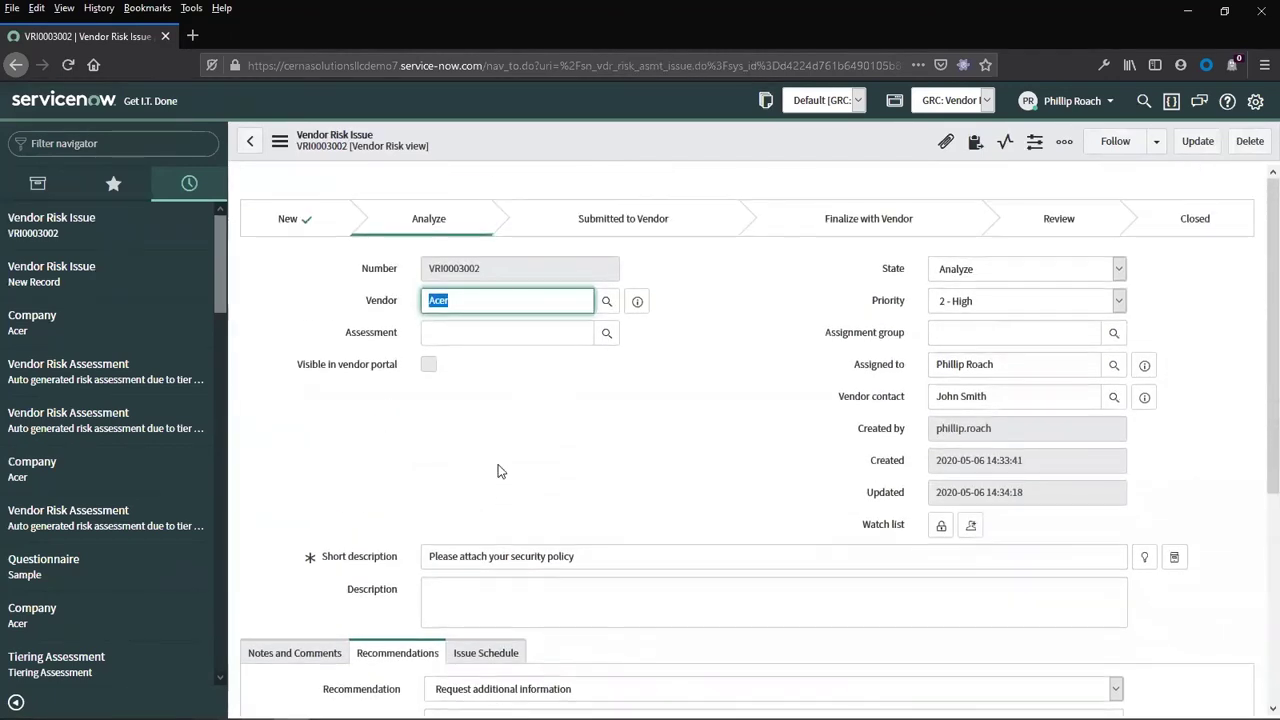
{"action": "left_click", "coordinate": [1017, 277]}
{"action": "left_click", "coordinate": [1005, 328]}
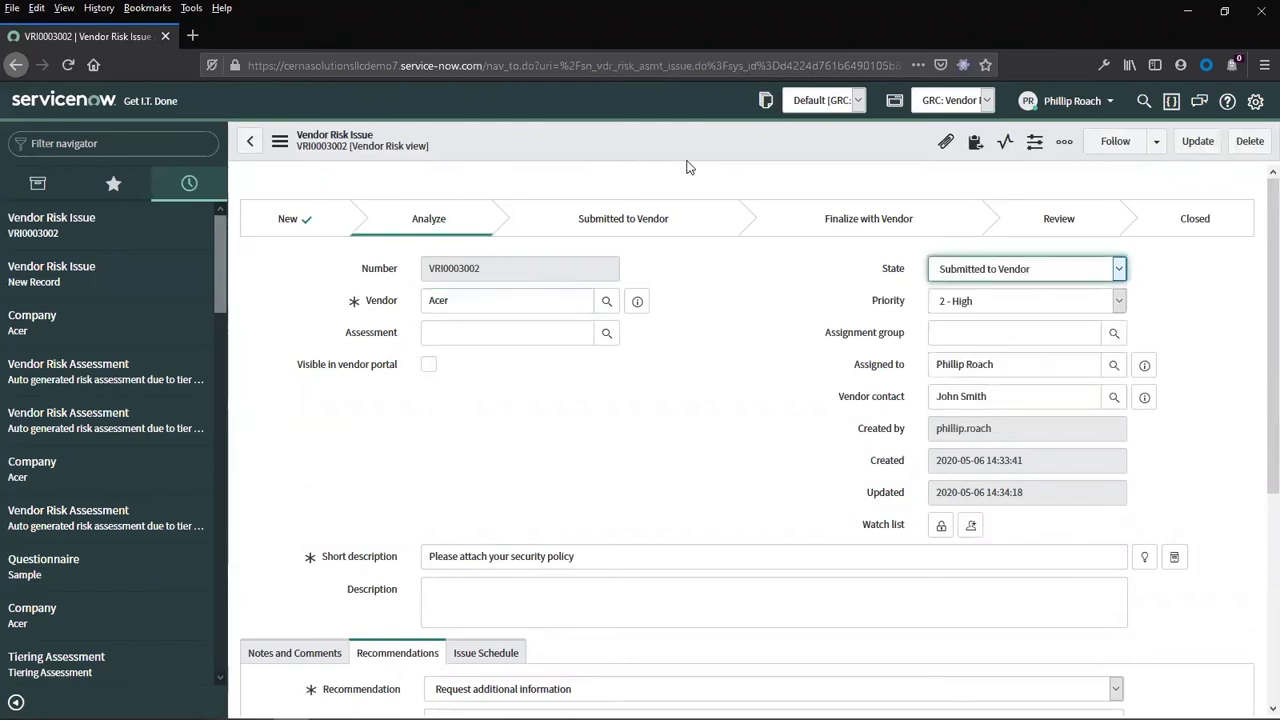
{"action": "right_click", "coordinate": [683, 143]}
{"action": "left_click", "coordinate": [699, 148]}
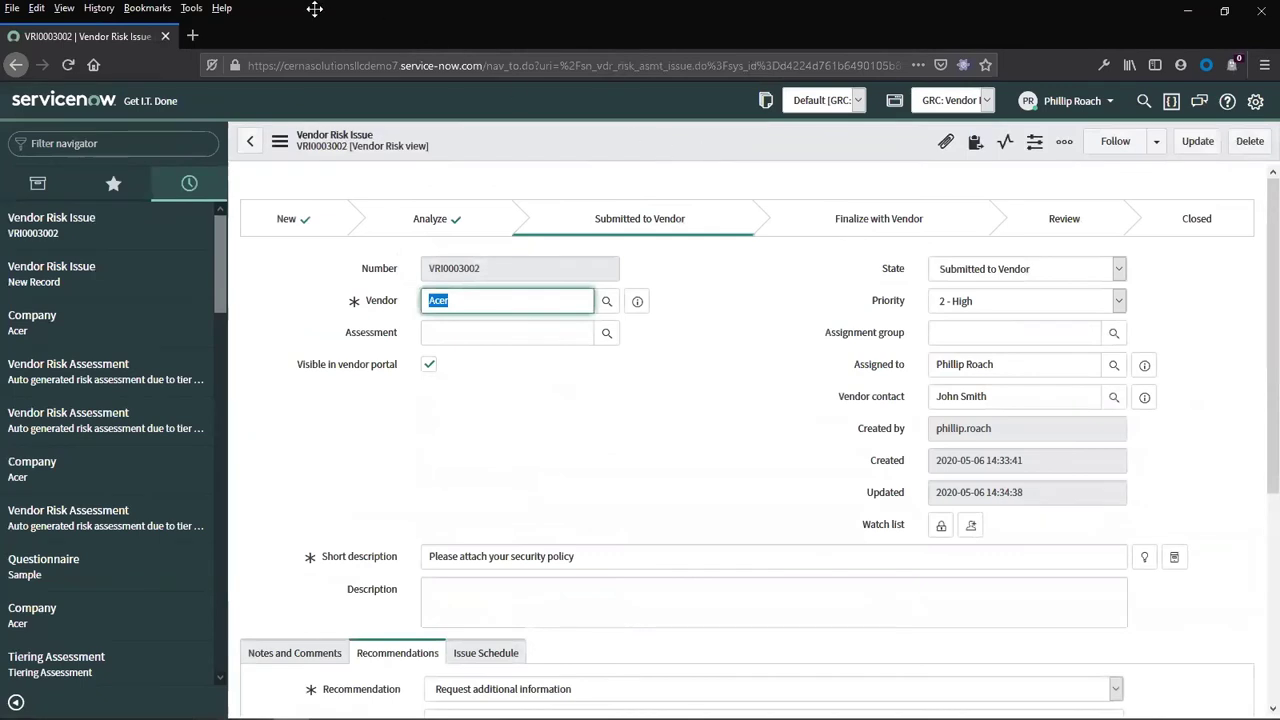
{"action": "key", "text": "alt+Tab"}
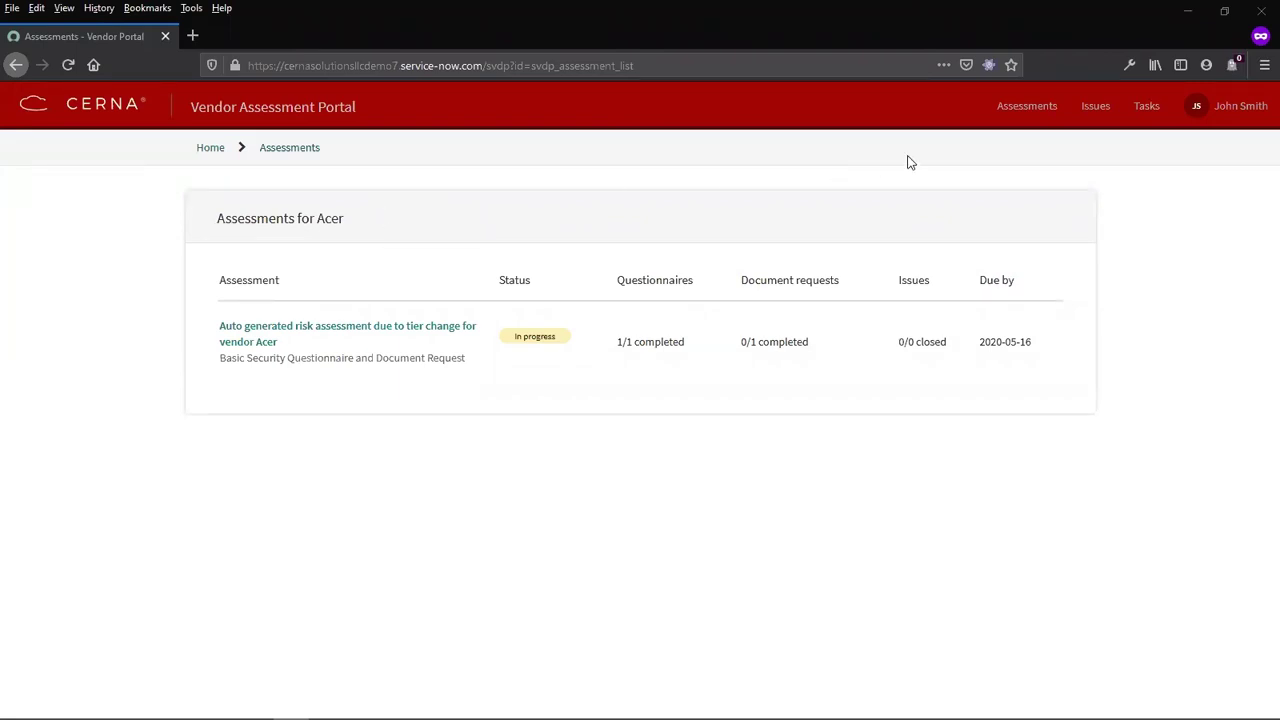
- Open issue VRI0003002 in the portal and post the comment 'submitting document'
{"action": "left_click", "coordinate": [1092, 107]}
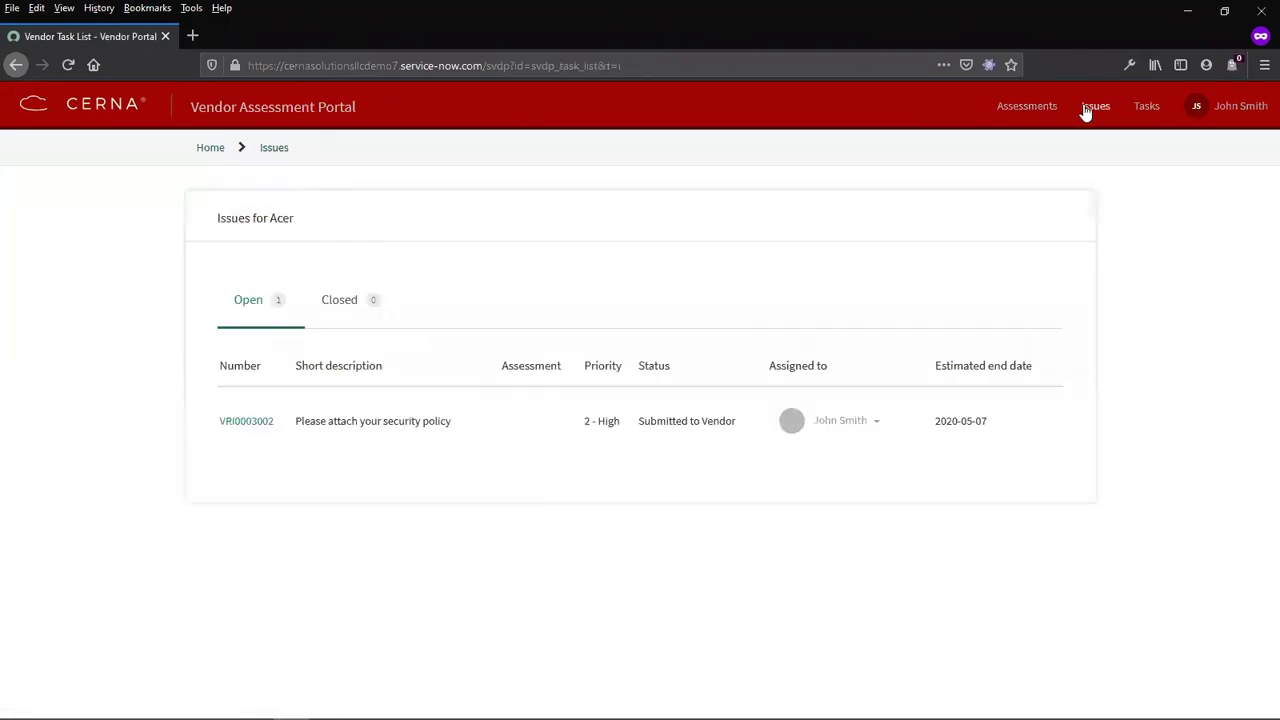
{"action": "left_click", "coordinate": [266, 424]}
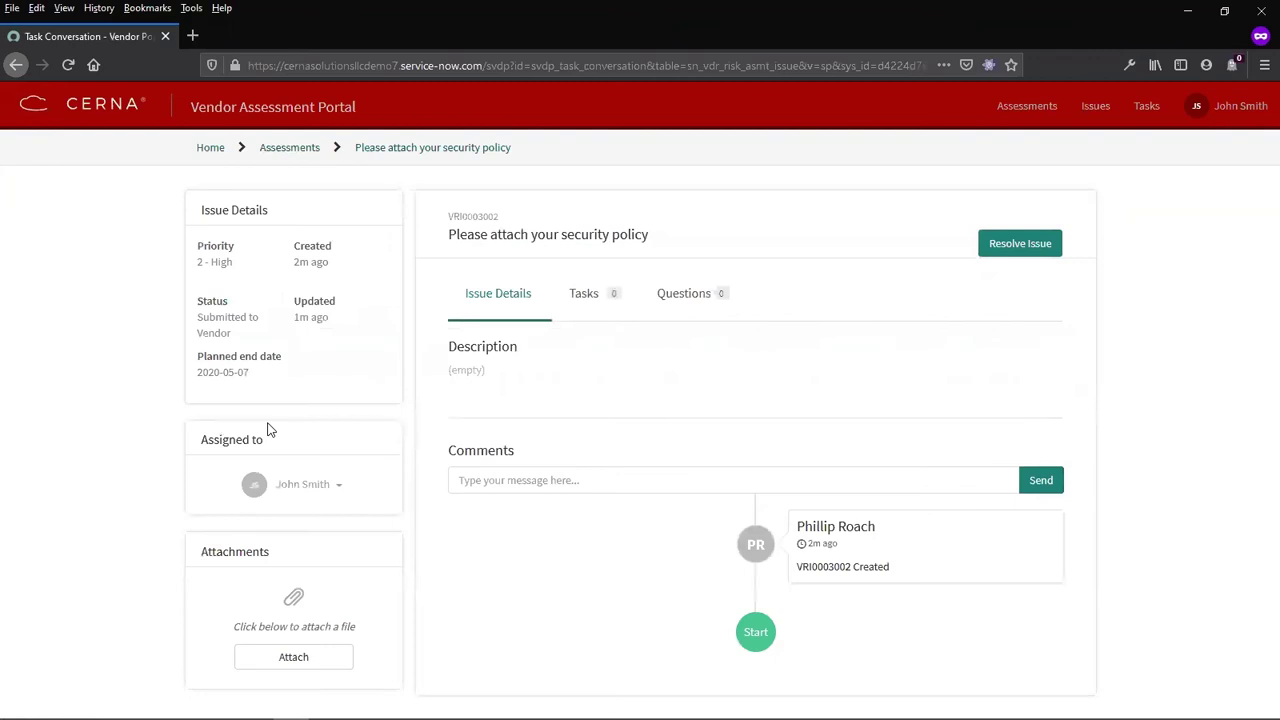
{"action": "left_click", "coordinate": [596, 476]}
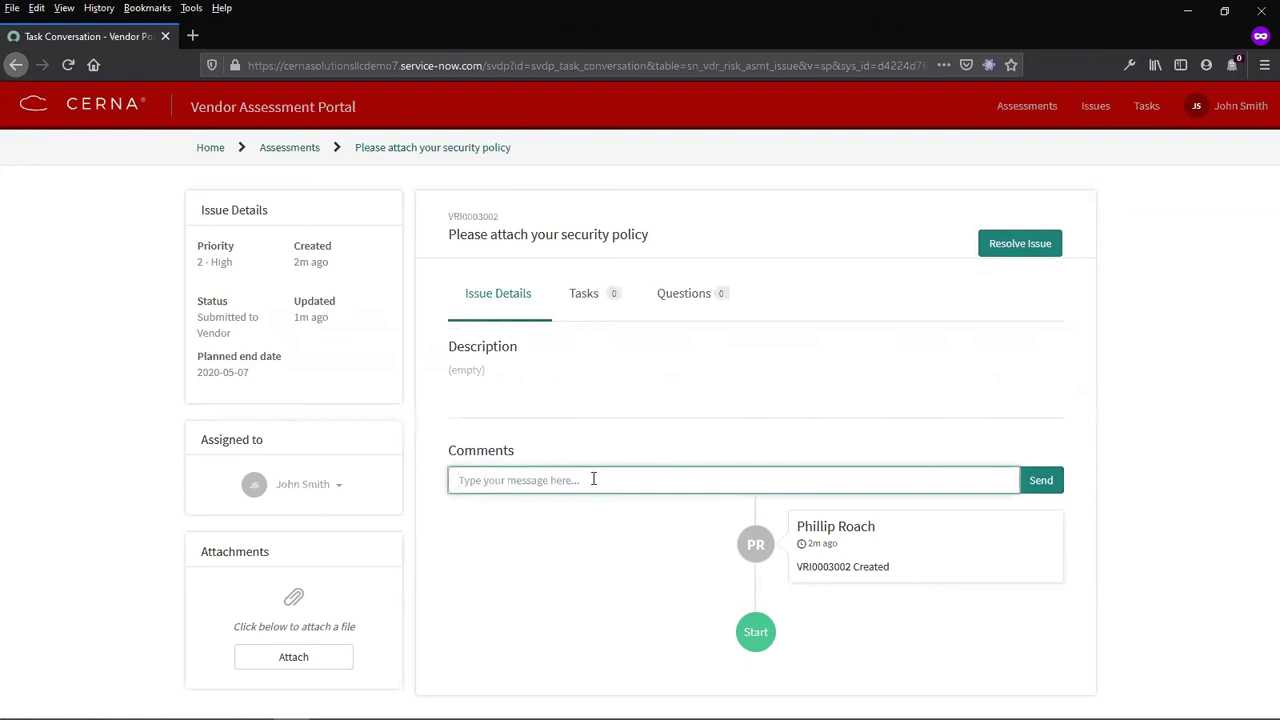
{"action": "type", "text": "submitting doucment"}
{"action": "key", "text": "BackSpace"}
{"action": "key", "text": "BackSpace"}
{"action": "key", "text": "BackSpace"}
{"action": "key", "text": "BackSpace"}
{"action": "key", "text": "BackSpace"}
{"action": "key", "text": "BackSpace"}
{"action": "type", "text": "cument"}
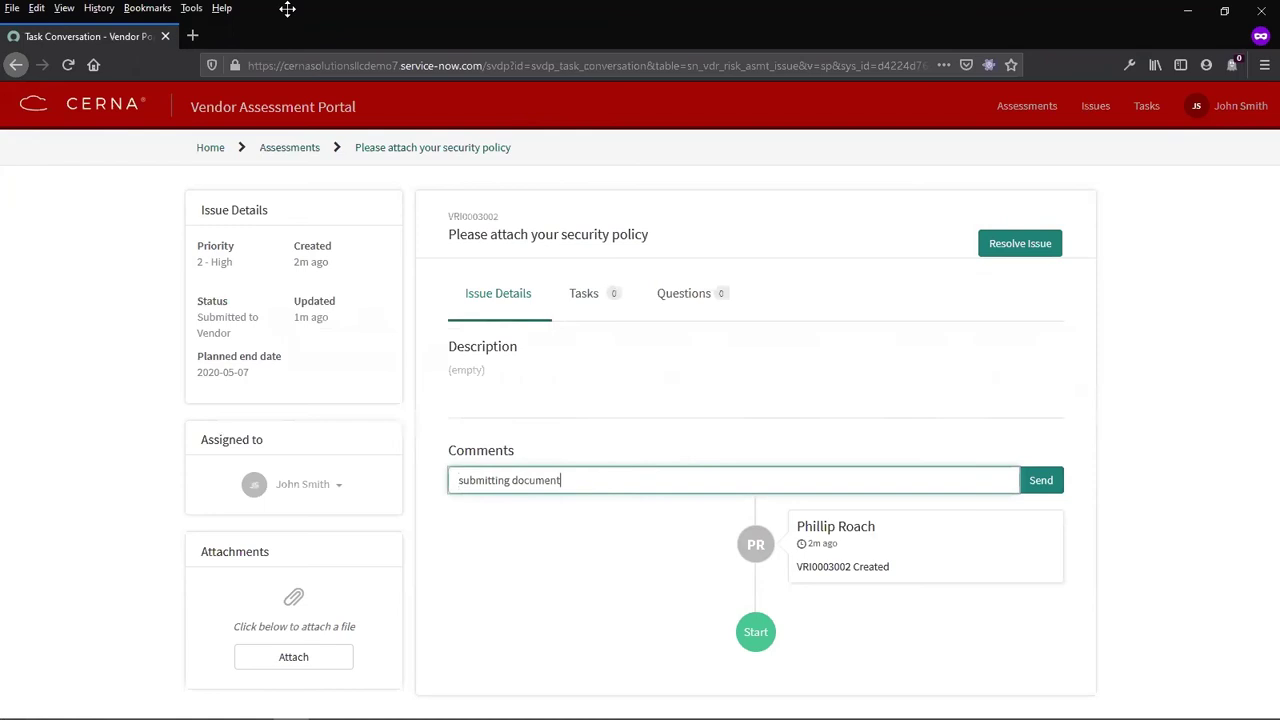
{"action": "left_click", "coordinate": [1046, 488]}
{"action": "left_click", "coordinate": [315, 656]}
- Upload Security Policy.docx to issue VRI0003002, then look over its Tasks and Questions tabs
{"action": "left_click", "coordinate": [226, 120]}
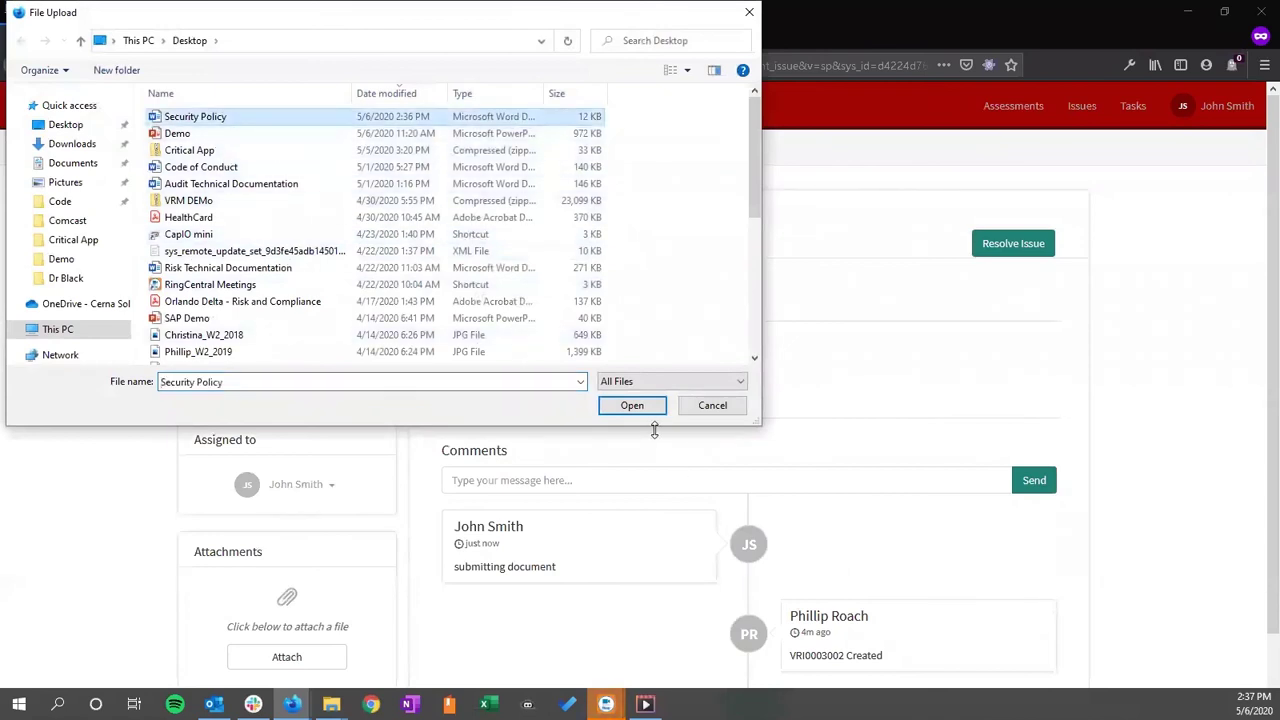
{"action": "left_click", "coordinate": [634, 407]}
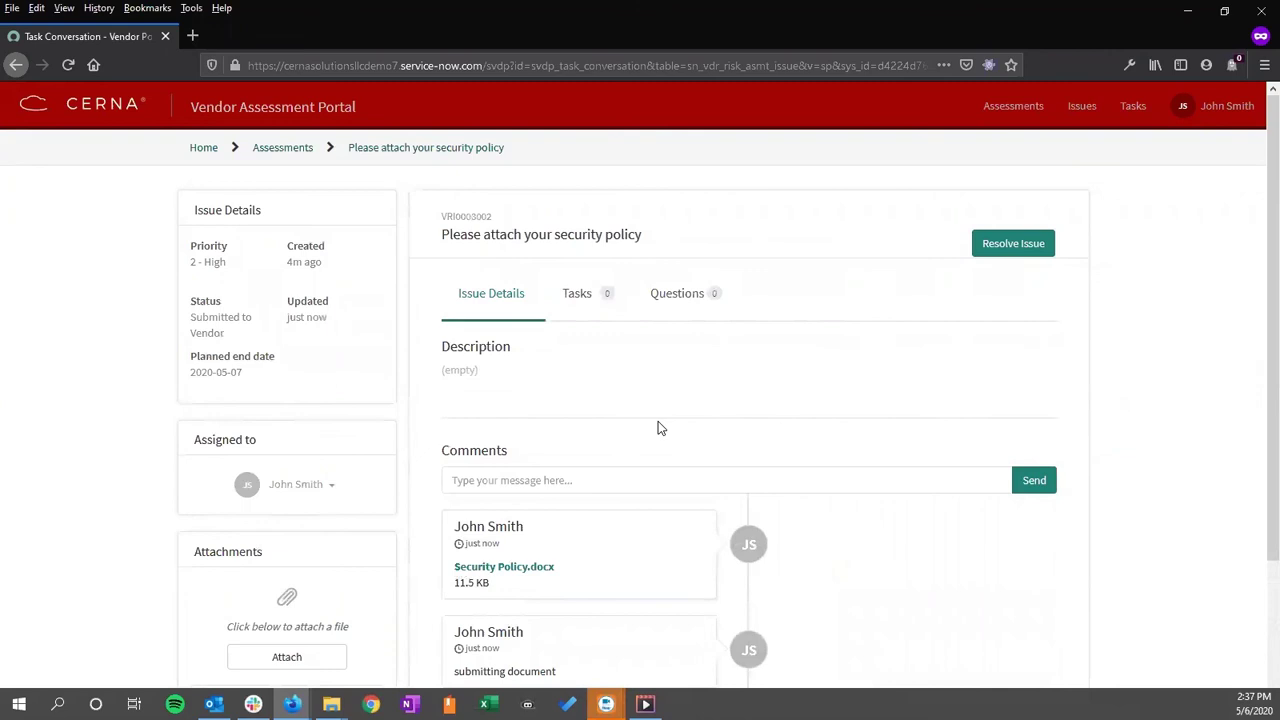
{"action": "left_click", "coordinate": [597, 305]}
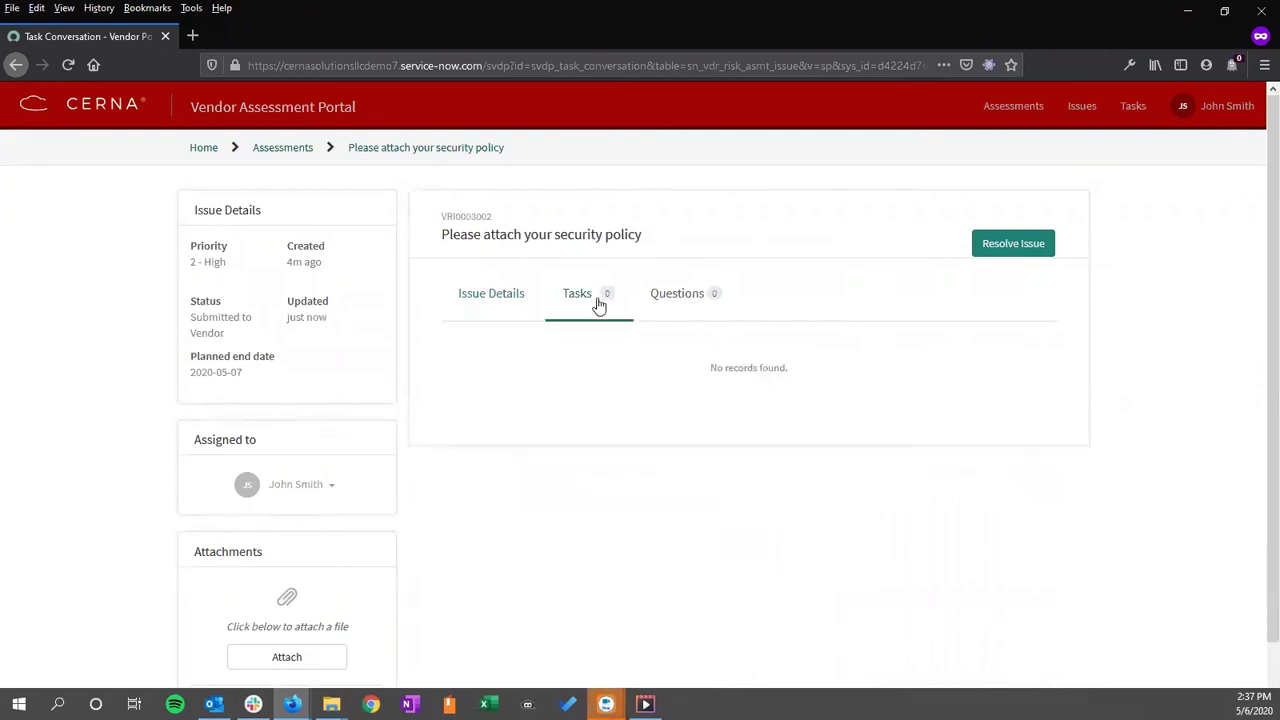
{"action": "left_click", "coordinate": [693, 311]}
{"action": "left_click", "coordinate": [519, 302]}
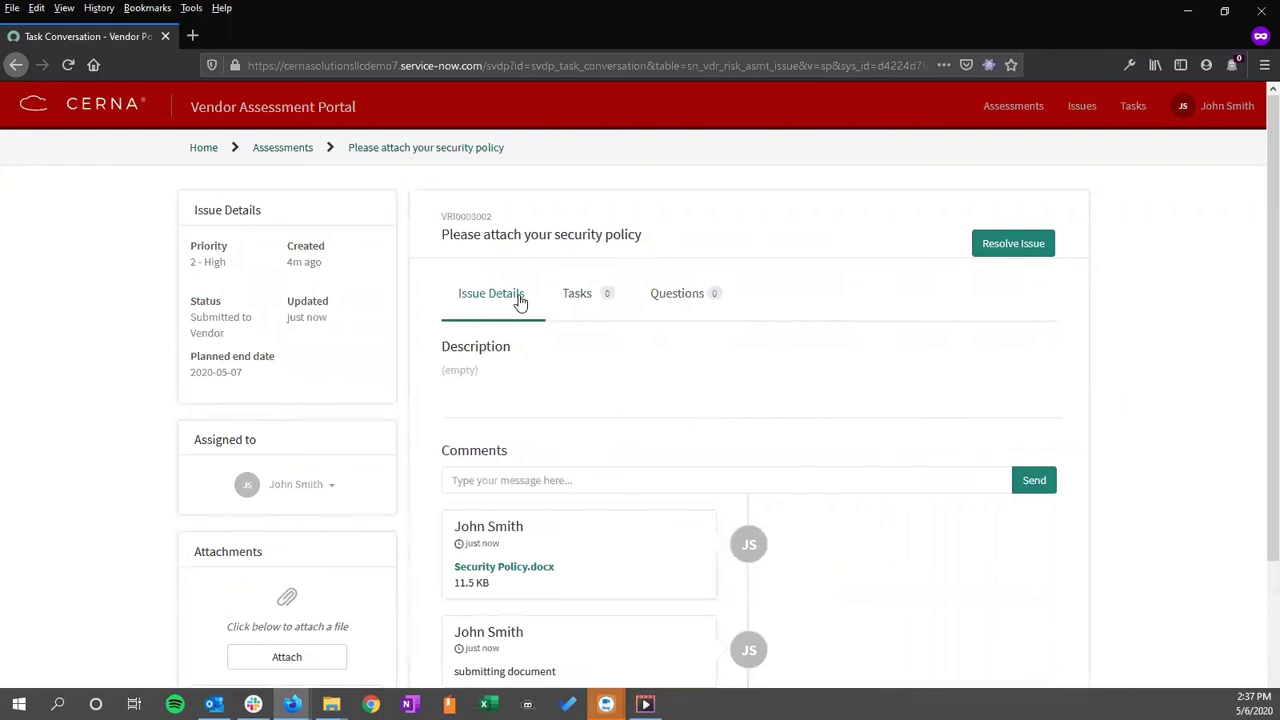
- Review the issue's assignee options, then resolve the issue to send it to Review
{"action": "left_click", "coordinate": [323, 490]}
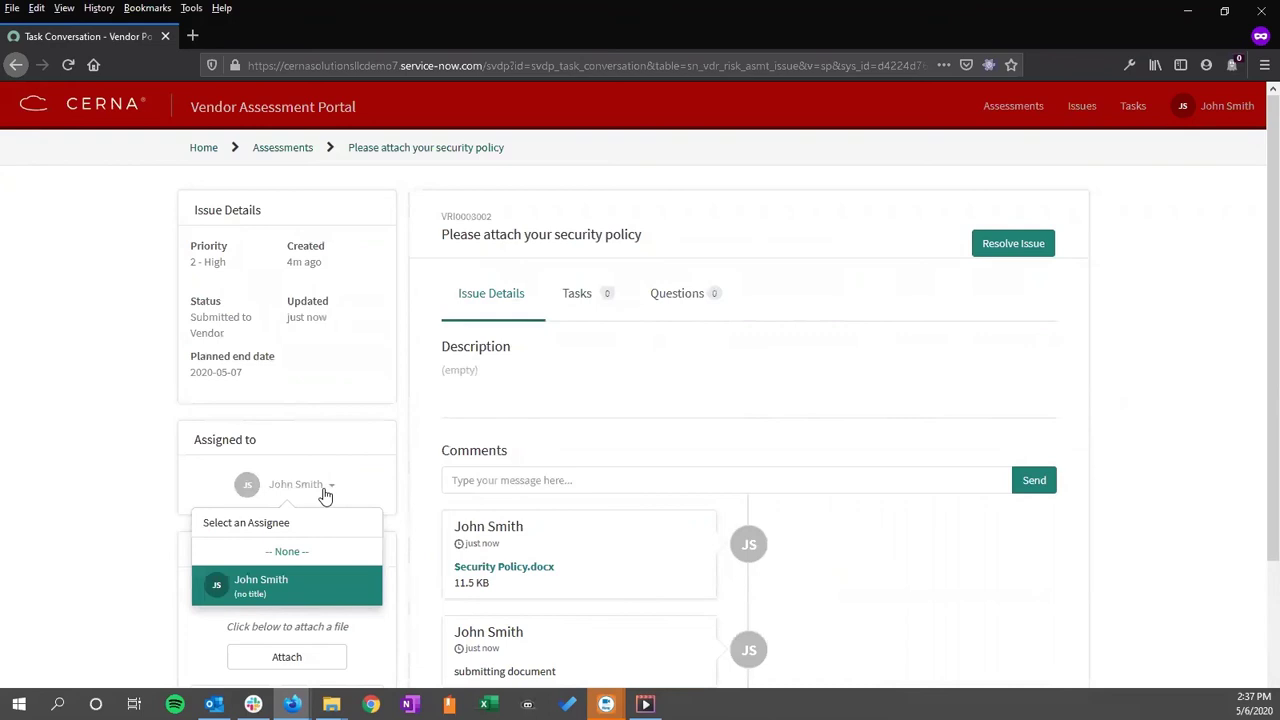
{"action": "left_click", "coordinate": [170, 440]}
{"action": "scroll", "coordinate": [413, 485], "scroll_direction": "down", "scroll_amount": 2}
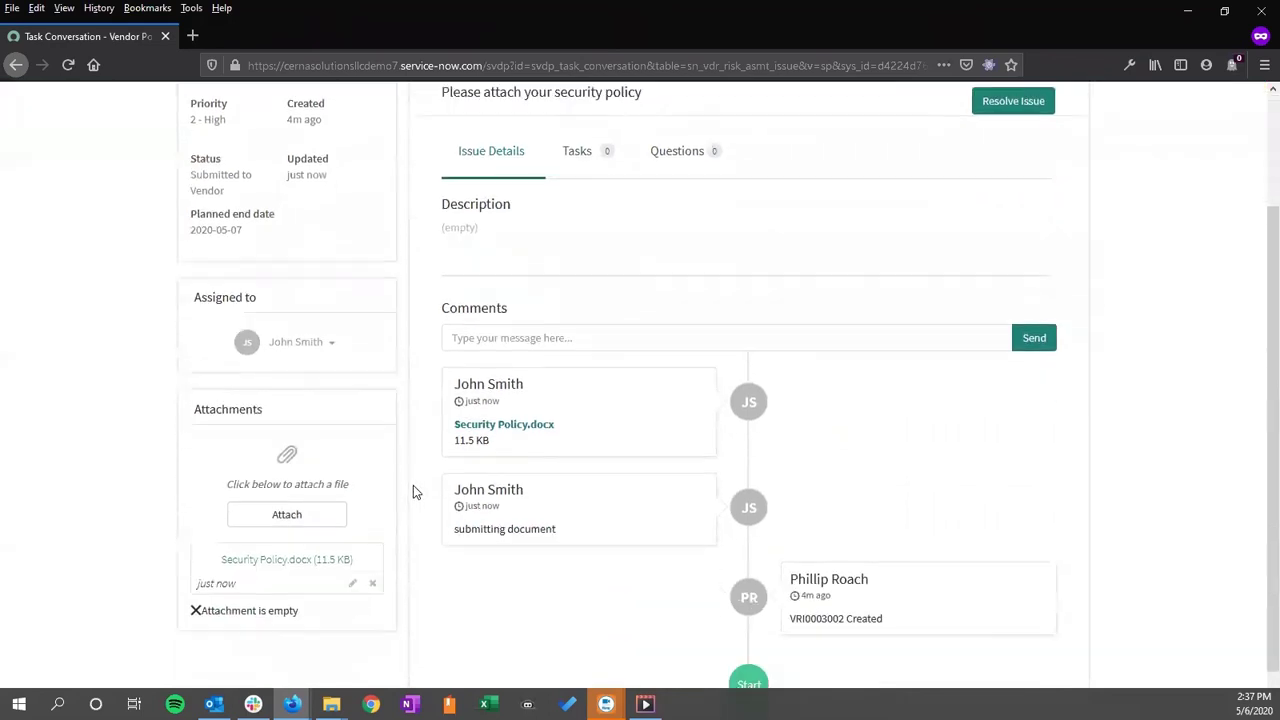
{"action": "scroll", "coordinate": [413, 485], "scroll_direction": "down", "scroll_amount": 1}
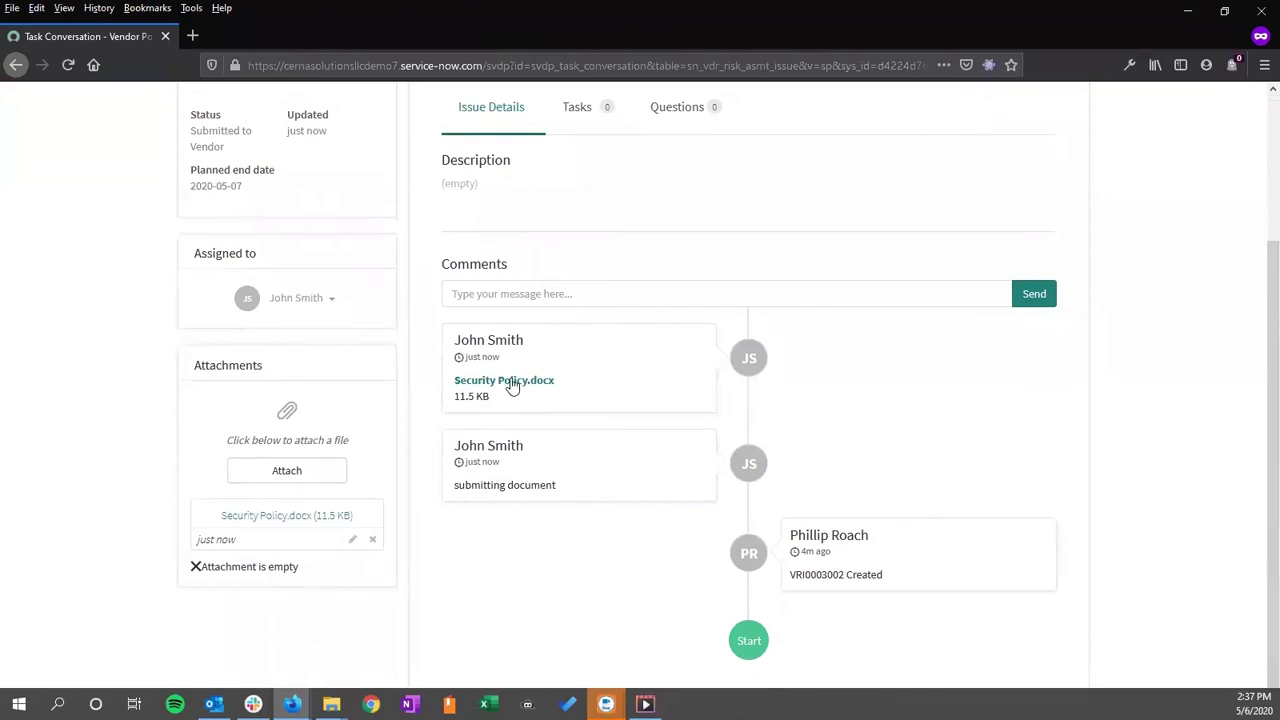
{"action": "scroll", "coordinate": [610, 426], "scroll_direction": "up", "scroll_amount": 4}
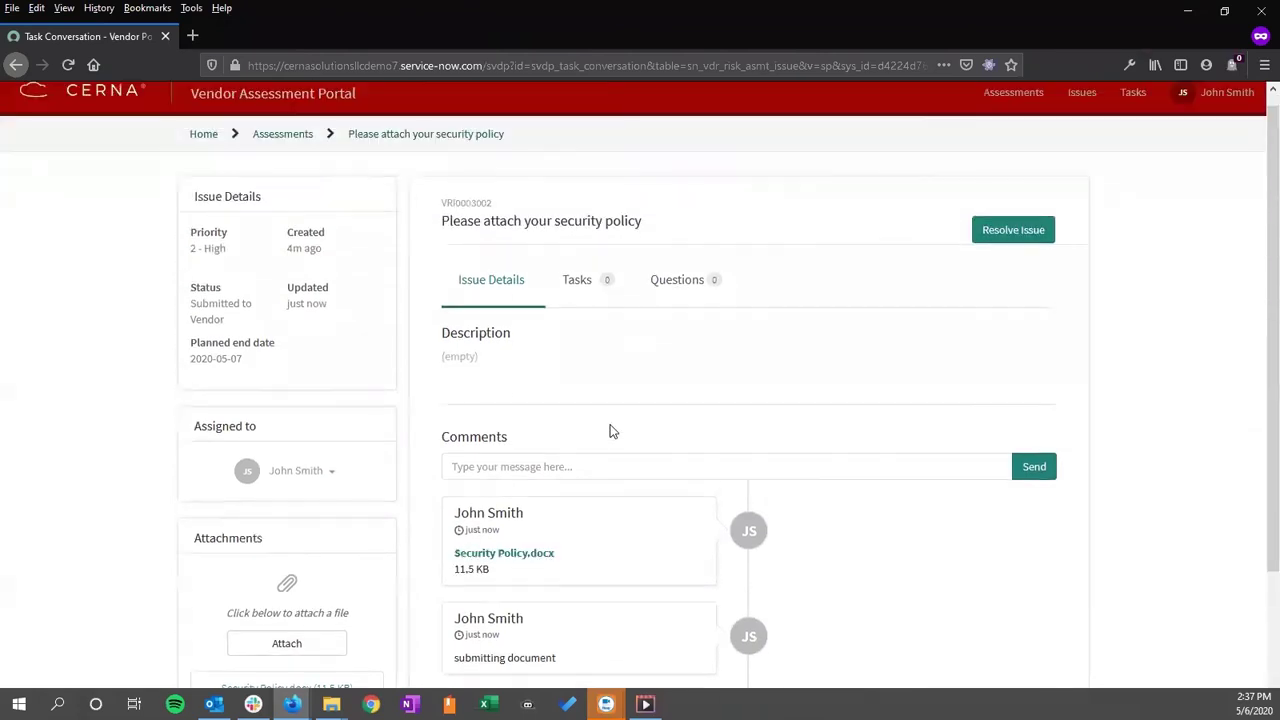
{"action": "left_click", "coordinate": [1013, 245]}
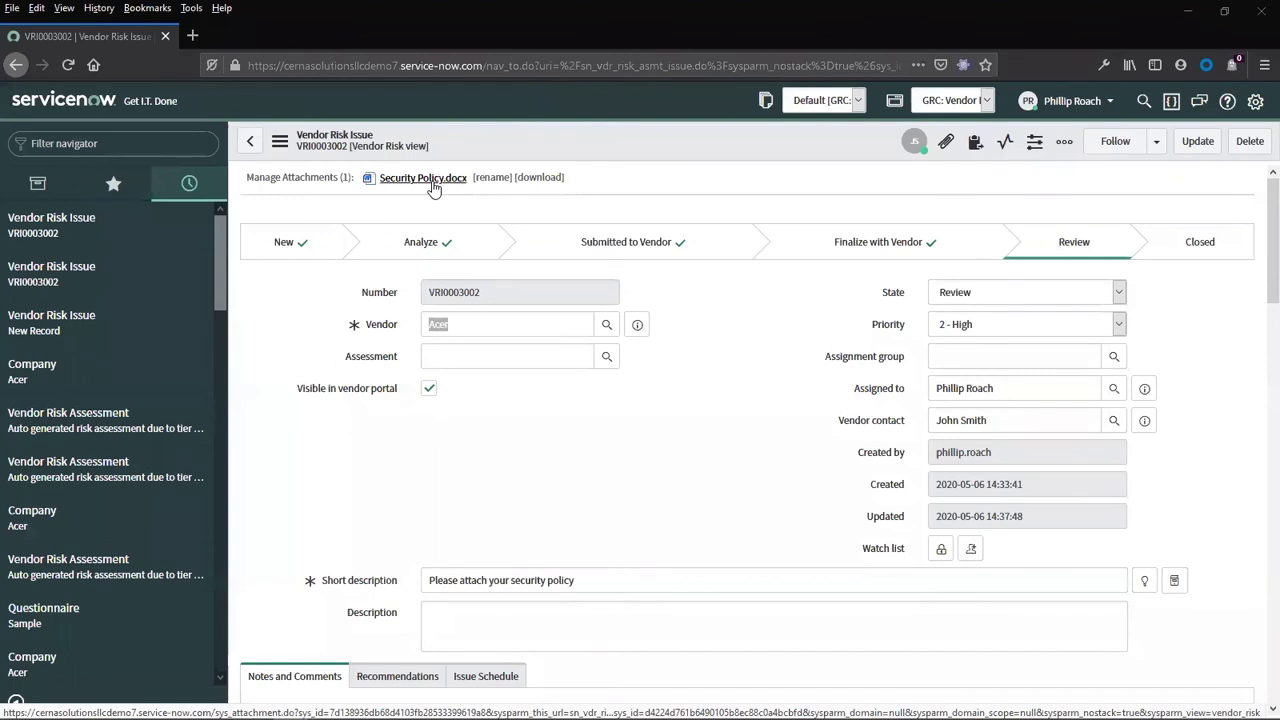
- Review issue VRI0003002 and the vendor contact's profile card
{"action": "scroll", "coordinate": [574, 465], "scroll_direction": "down", "scroll_amount": 3}
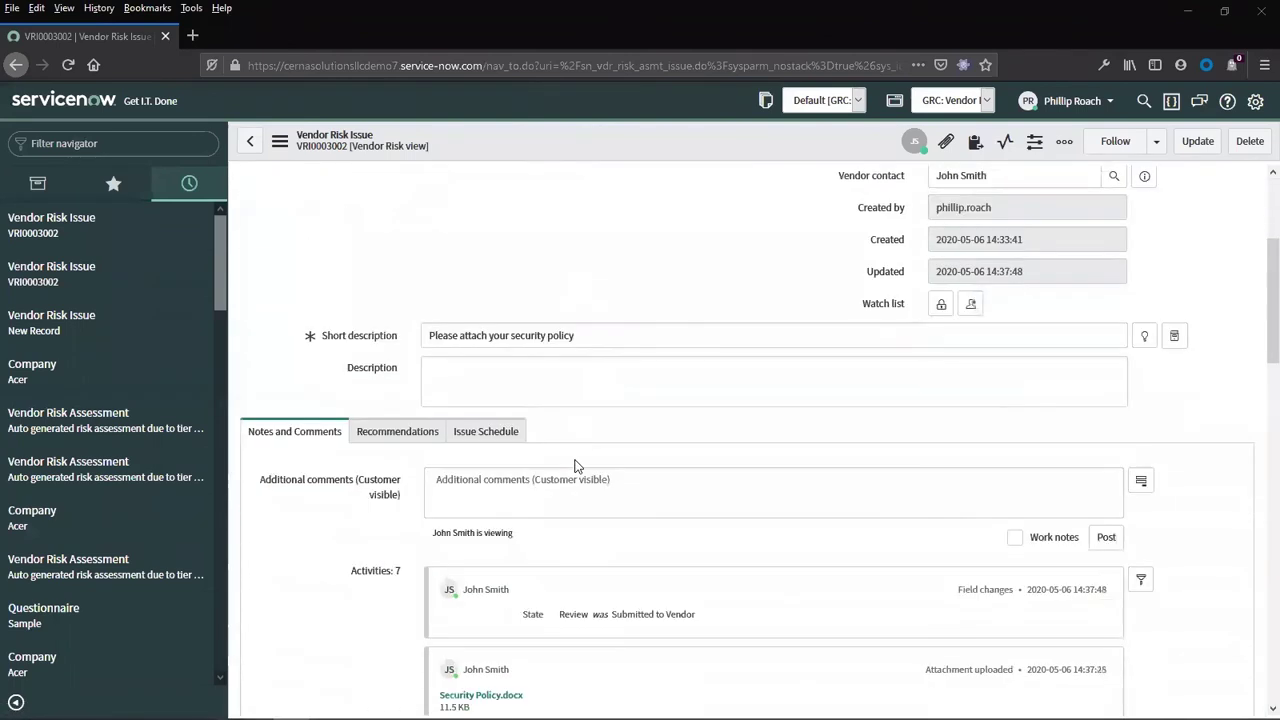
{"action": "scroll", "coordinate": [574, 465], "scroll_direction": "down", "scroll_amount": 4}
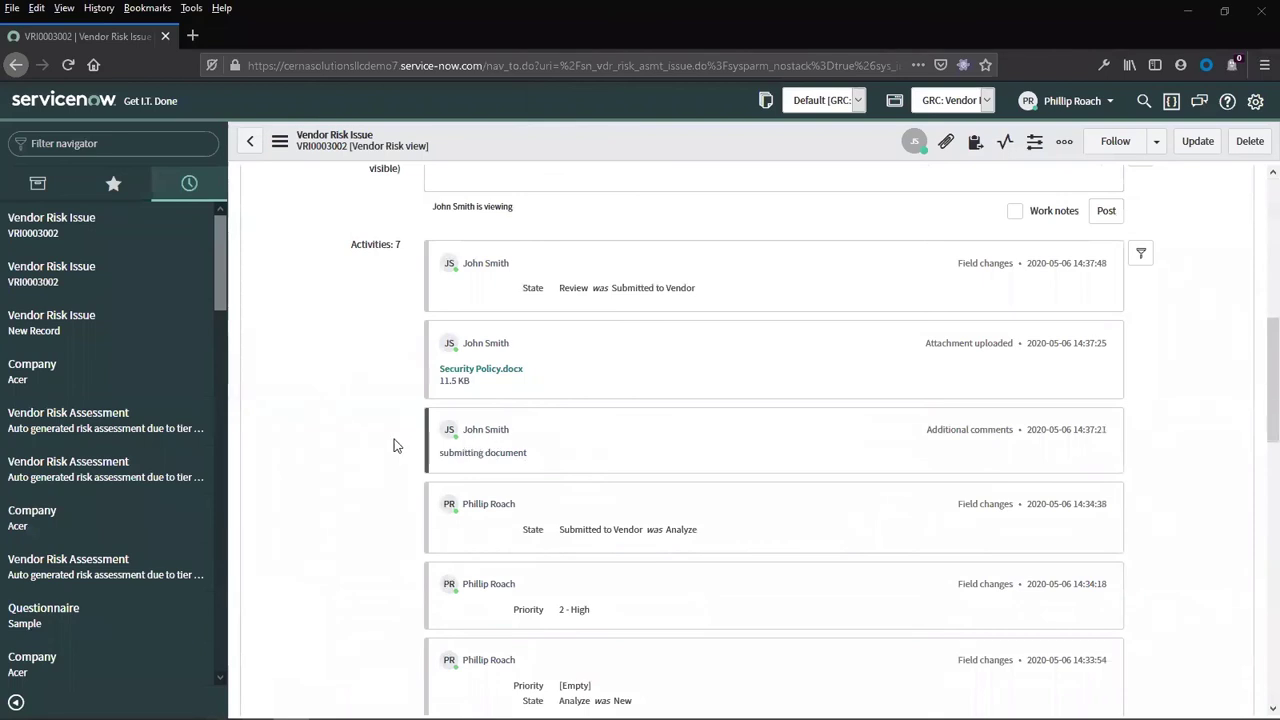
{"action": "scroll", "coordinate": [376, 446], "scroll_direction": "up", "scroll_amount": 6}
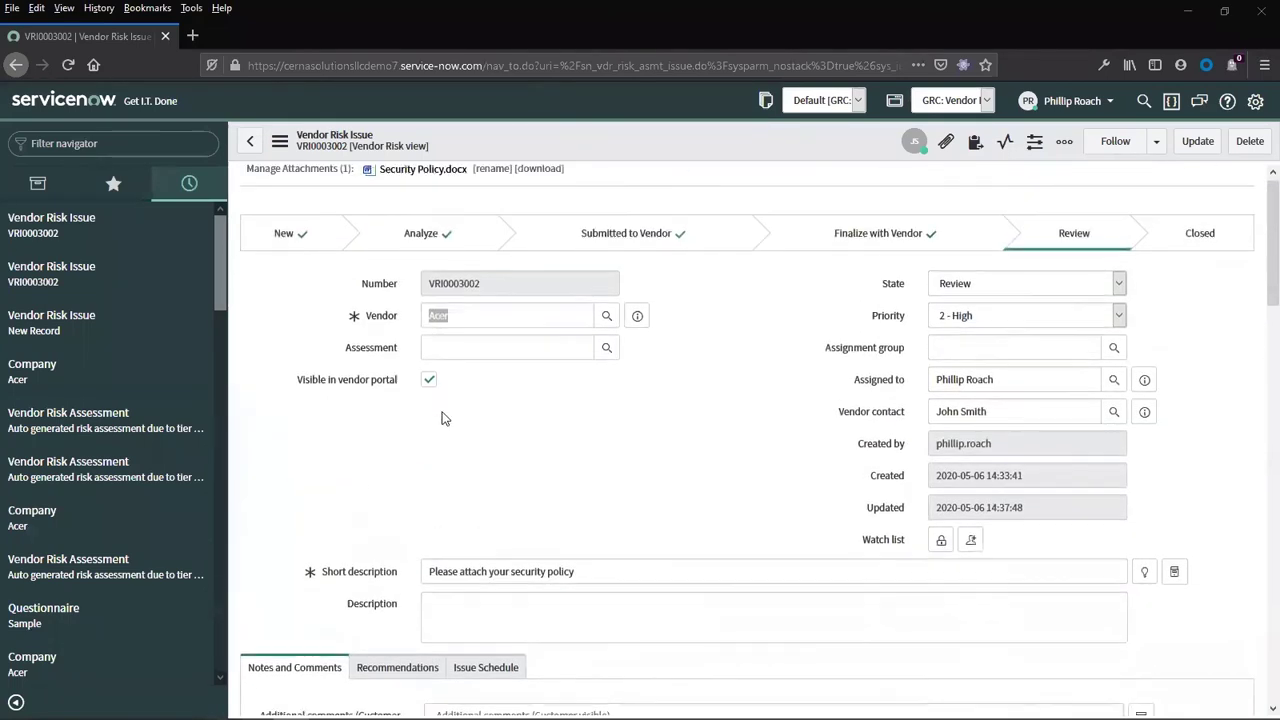
{"action": "left_click", "coordinate": [914, 147]}
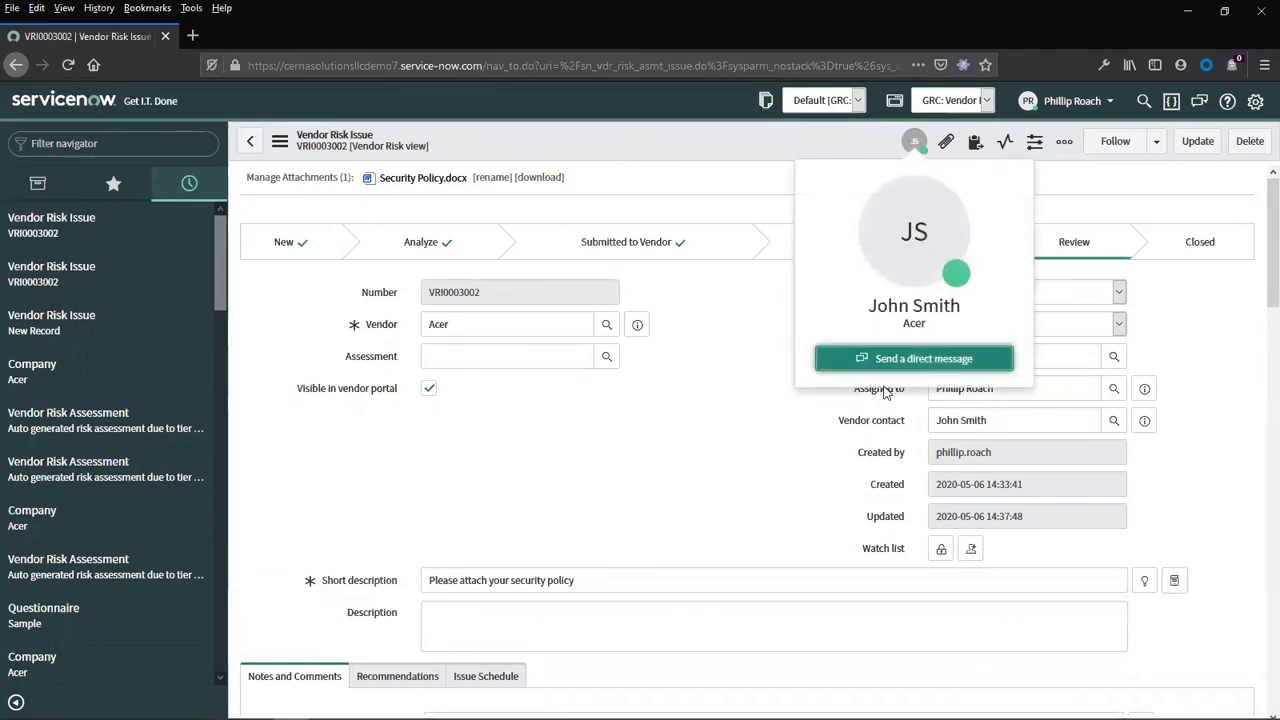
{"action": "left_click", "coordinate": [686, 456]}
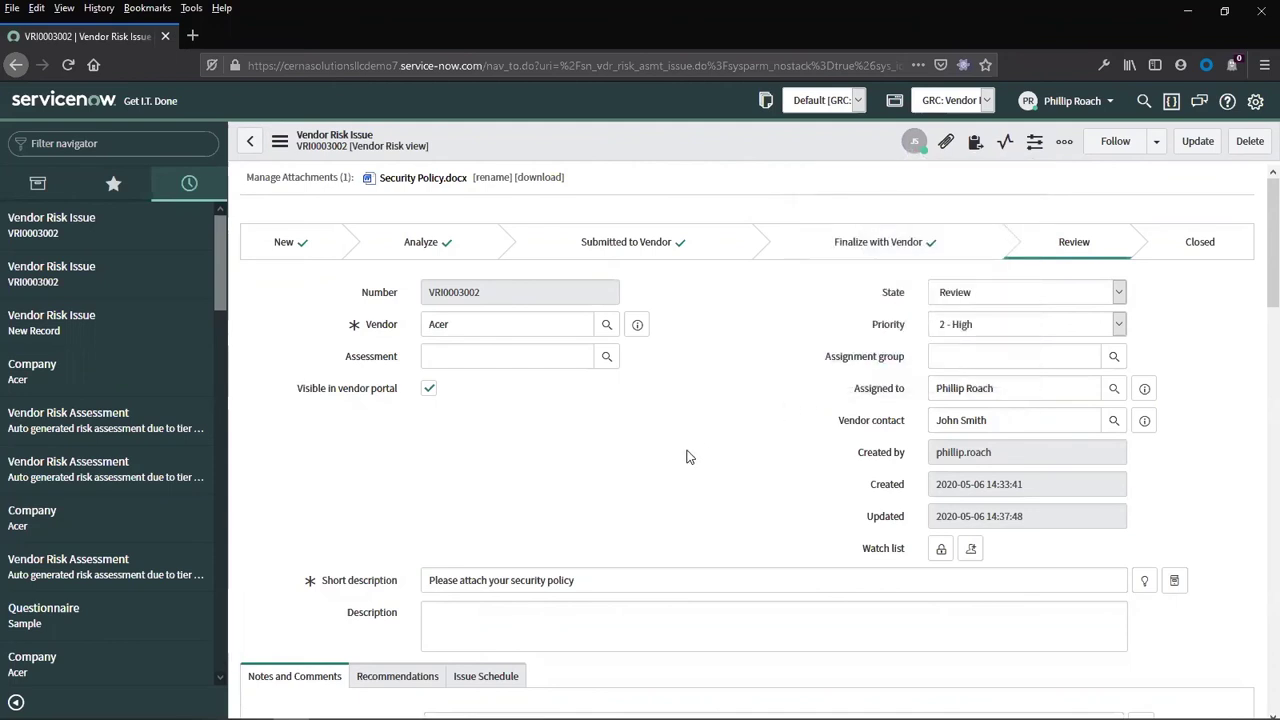
- Set VRI0003002's State to Closed Complete and save the issue
{"action": "left_click", "coordinate": [993, 292]}
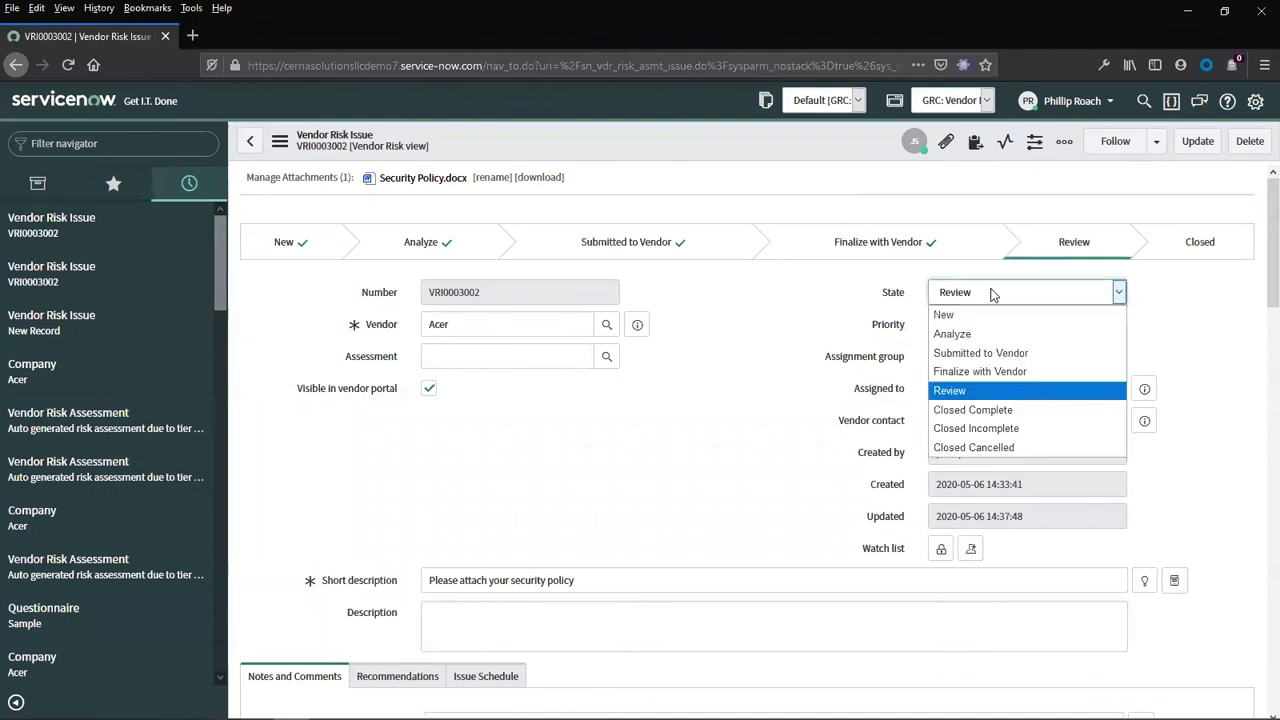
{"action": "left_click", "coordinate": [994, 410]}
{"action": "right_click", "coordinate": [746, 153]}
{"action": "left_click", "coordinate": [769, 161]}
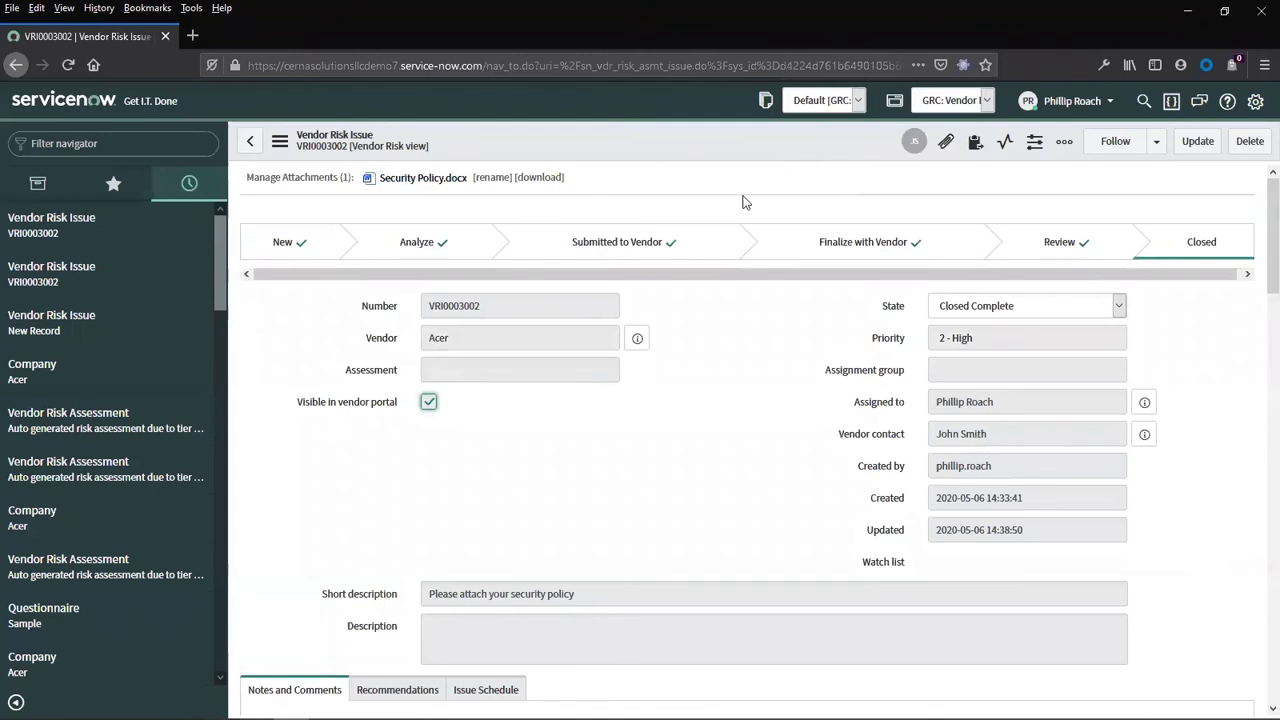
- Open Acer's company record, remove the Active = true filter on Issues, and show Acer's Tasks
{"action": "left_click", "coordinate": [640, 338]}
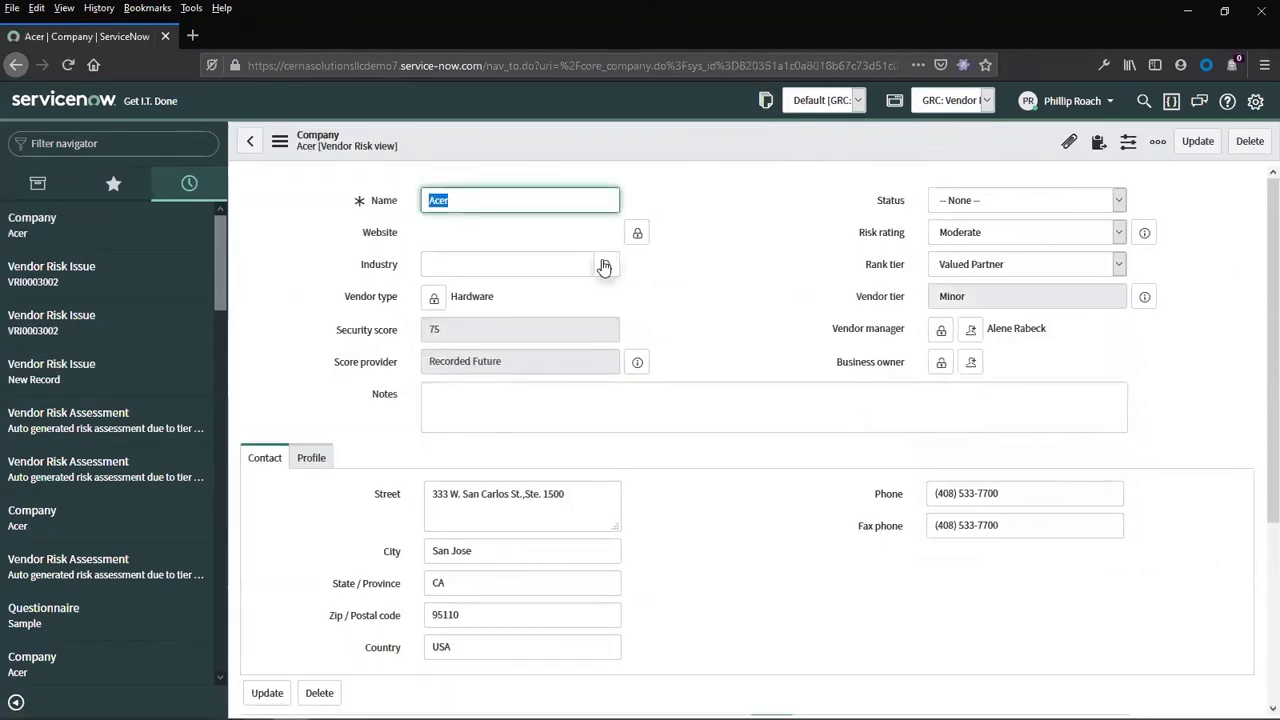
{"action": "scroll", "coordinate": [603, 263], "scroll_direction": "down", "scroll_amount": 5}
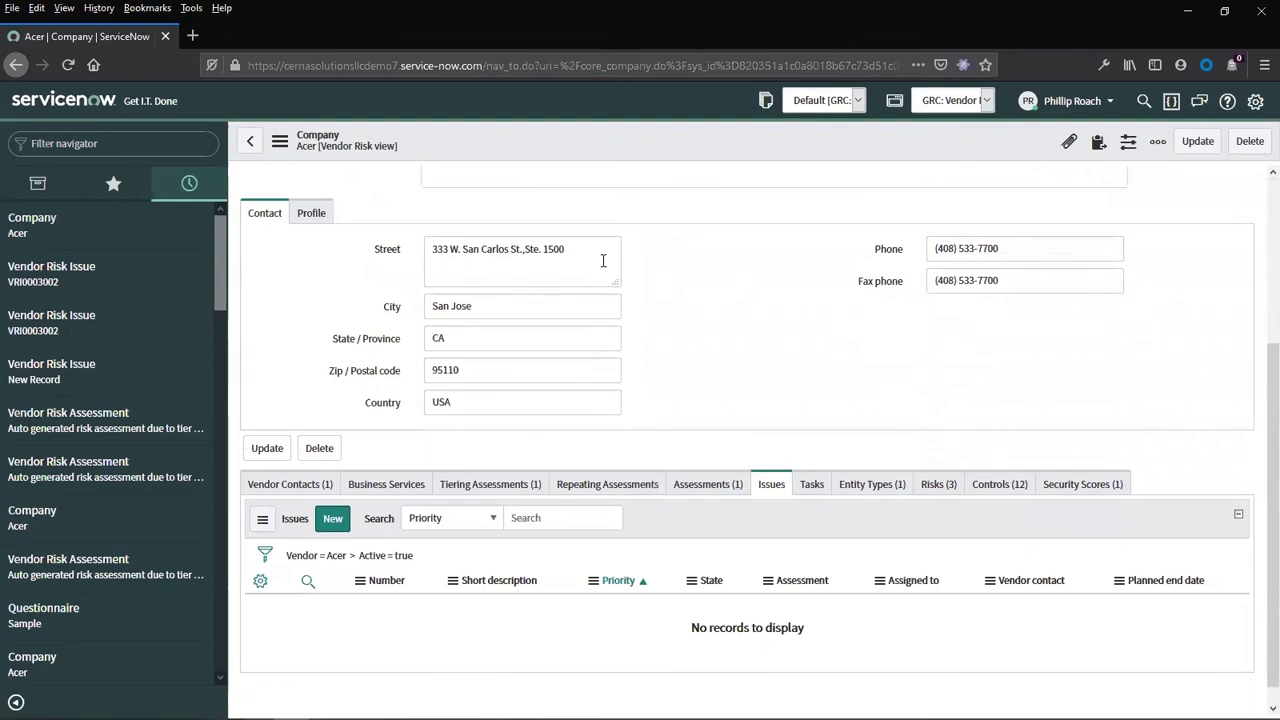
{"action": "scroll", "coordinate": [603, 261], "scroll_direction": "down", "scroll_amount": 1}
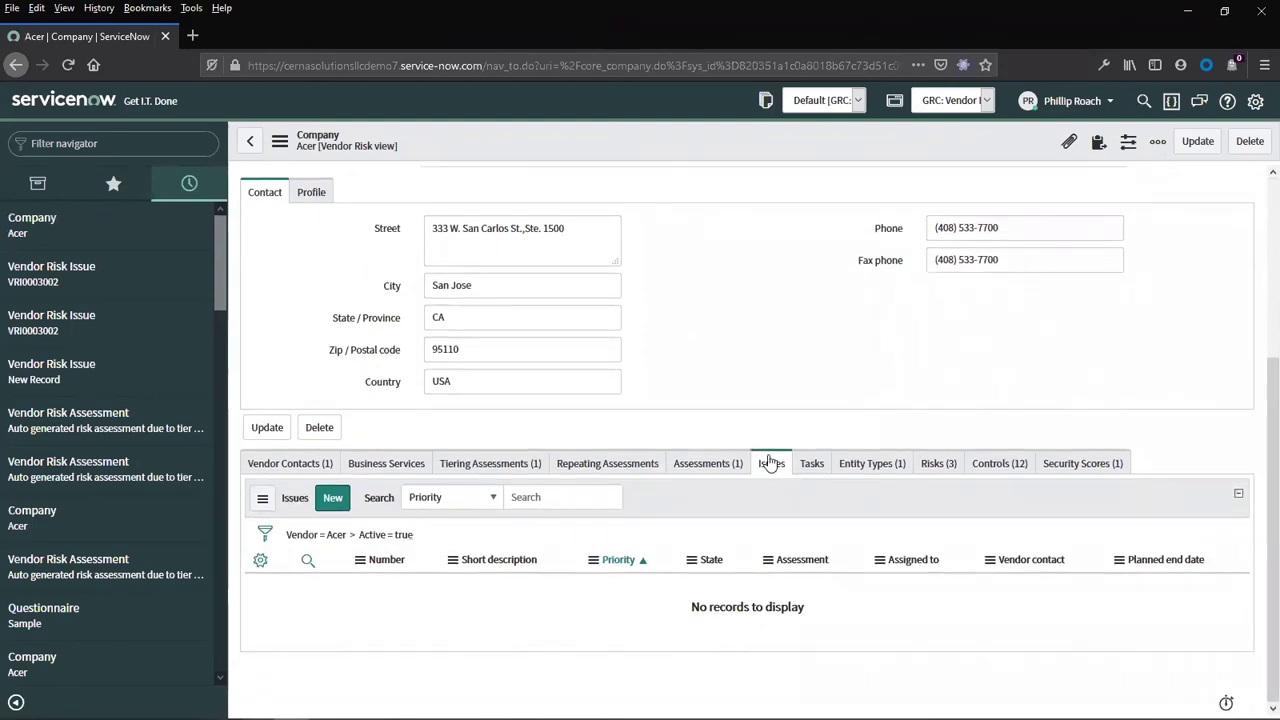
{"action": "left_click", "coordinate": [353, 538]}
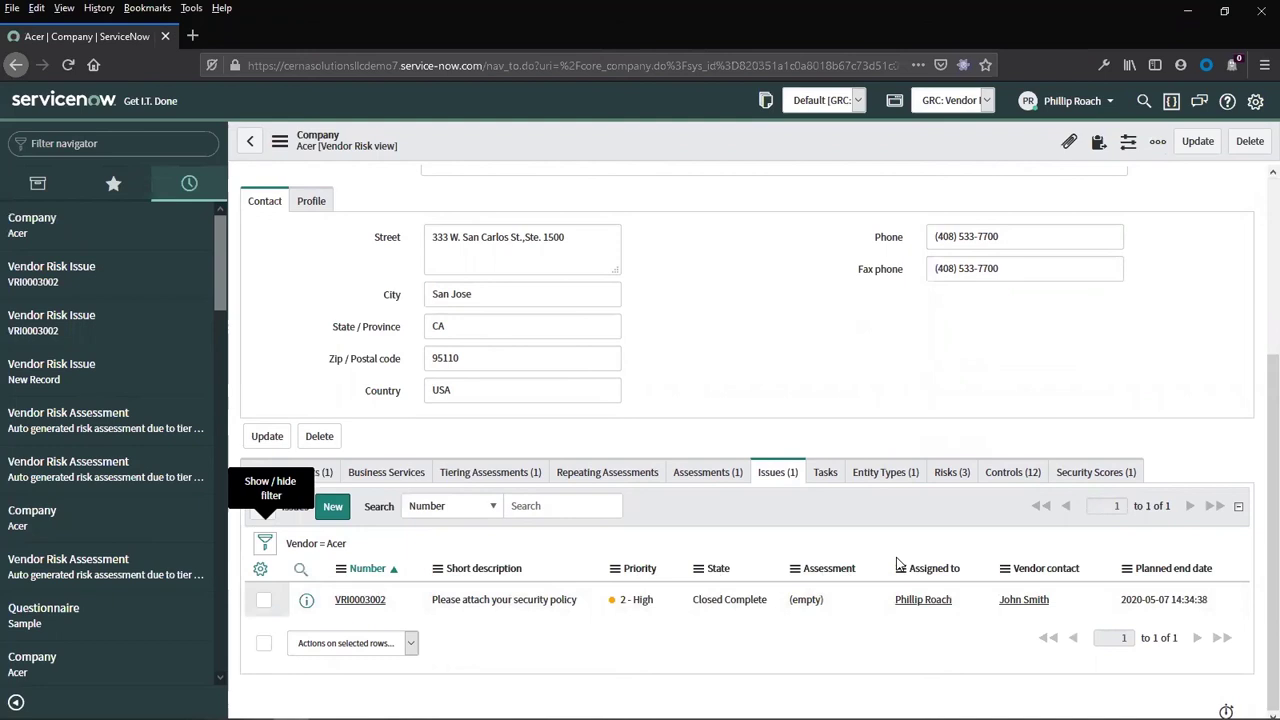
{"action": "left_click", "coordinate": [824, 474]}
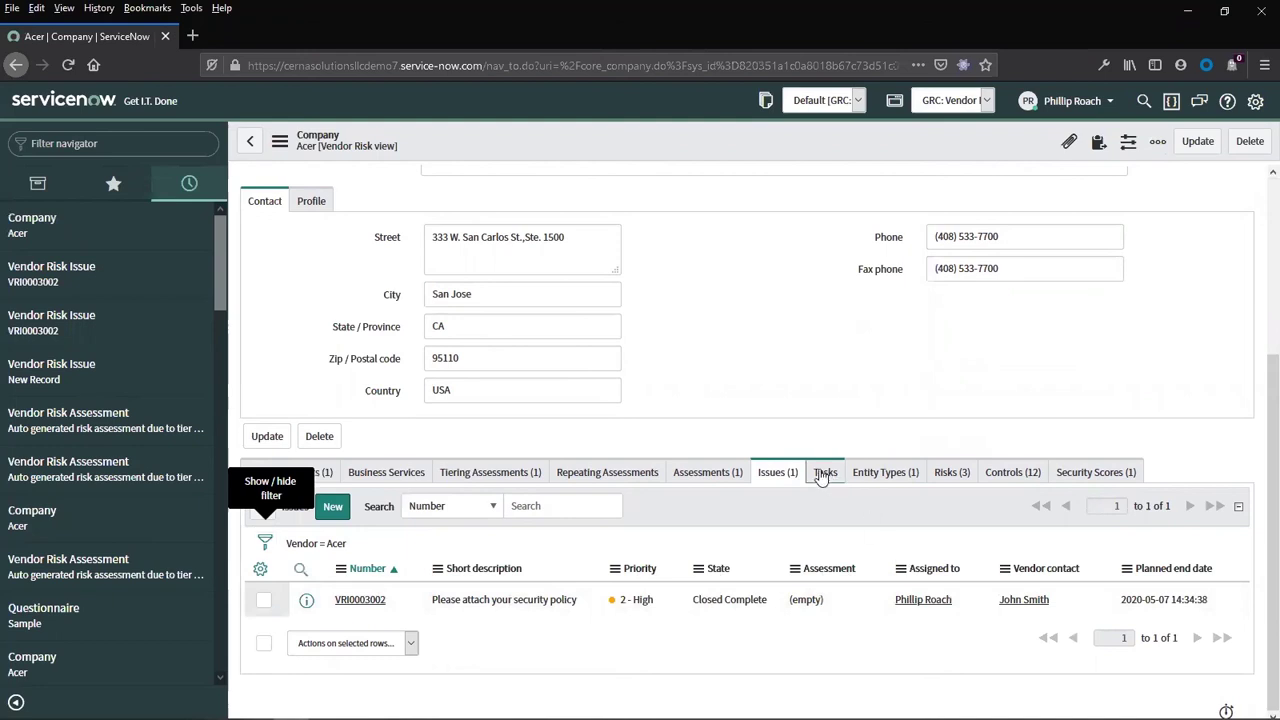
- Create and save an Acer vendor risk task 'Please confirm with operations' in Work in Progress
{"action": "left_click", "coordinate": [330, 507]}
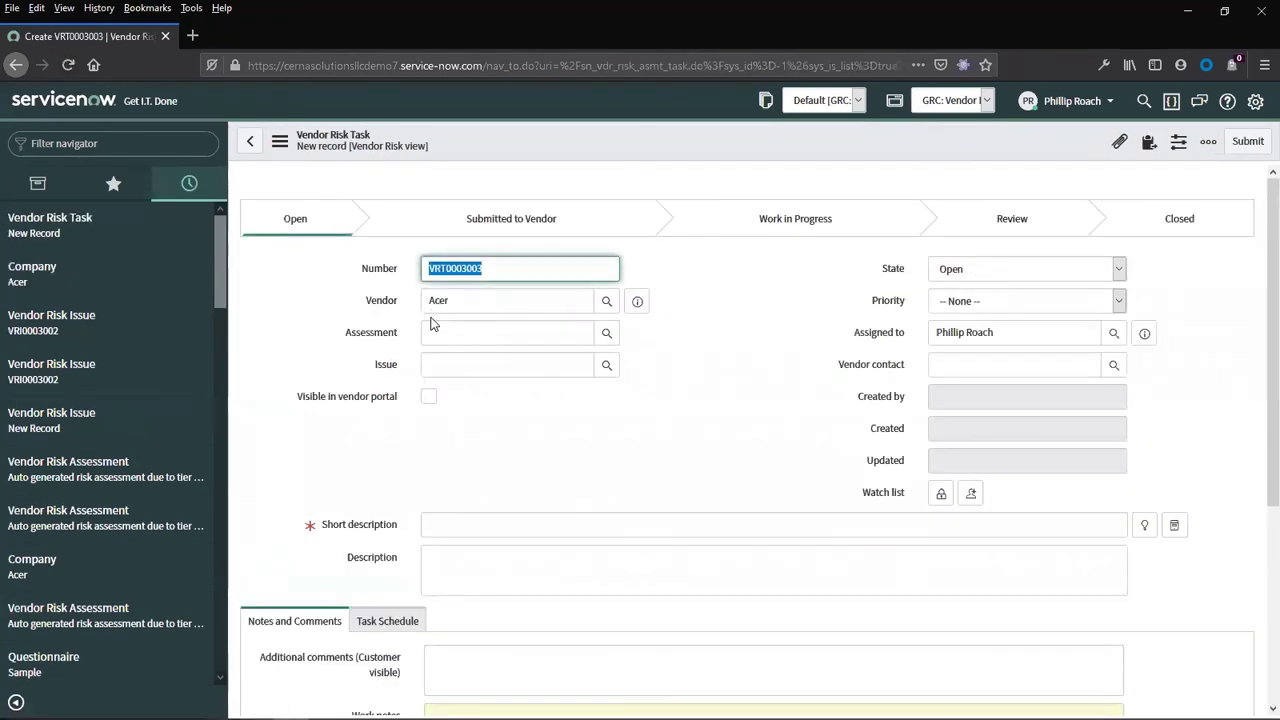
{"action": "left_click", "coordinate": [472, 526]}
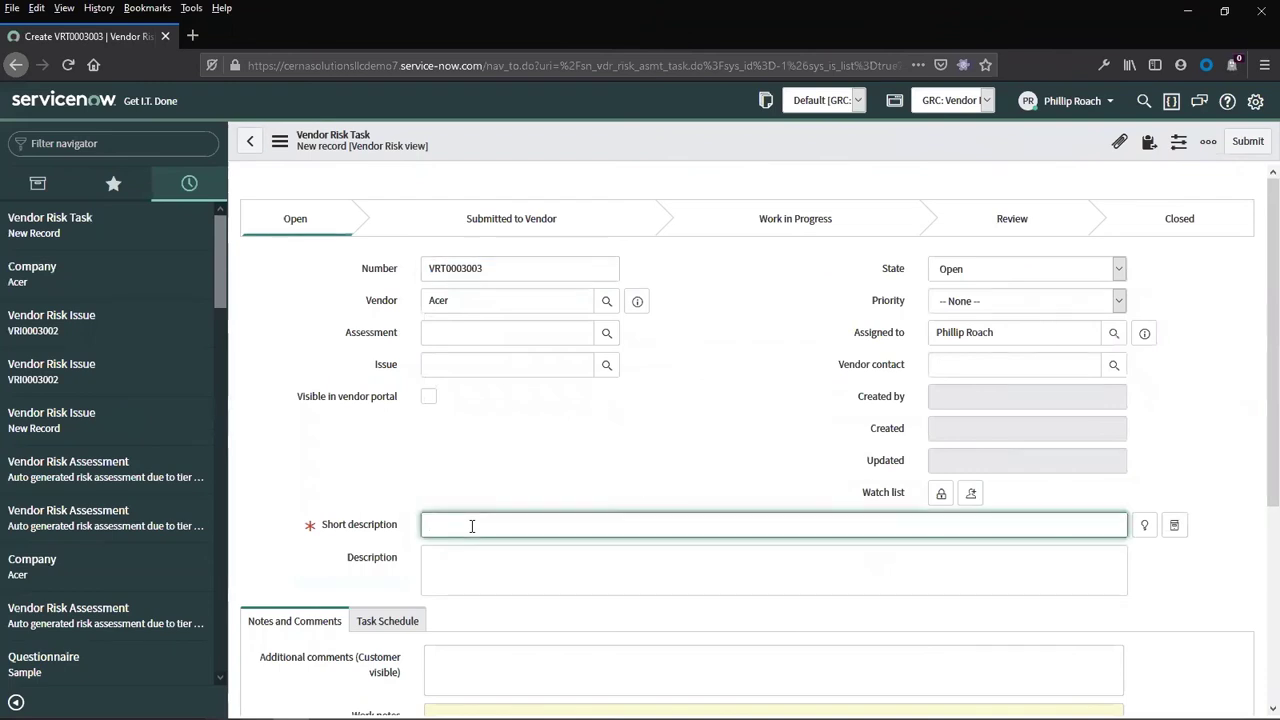
{"action": "type", "text": "Please confirm with operations"}
{"action": "left_click", "coordinate": [650, 430]}
{"action": "left_click", "coordinate": [985, 302]}
{"action": "left_click", "coordinate": [992, 272]}
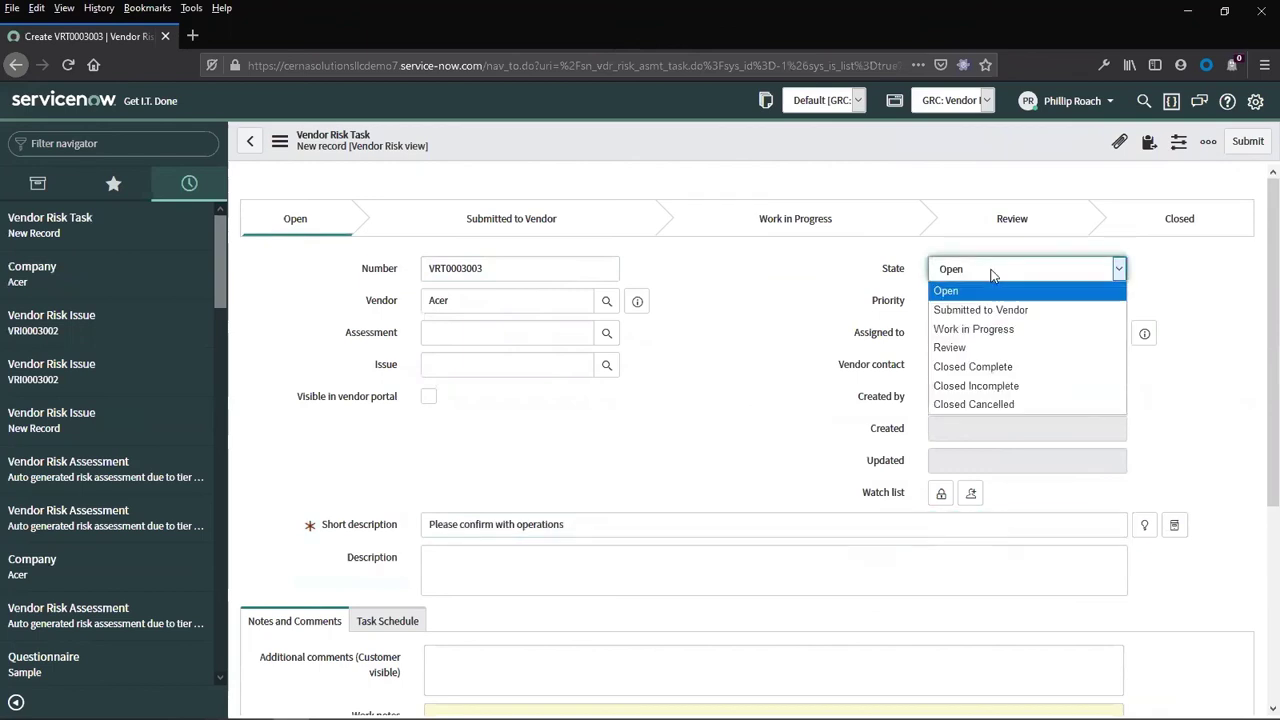
{"action": "left_click", "coordinate": [990, 330]}
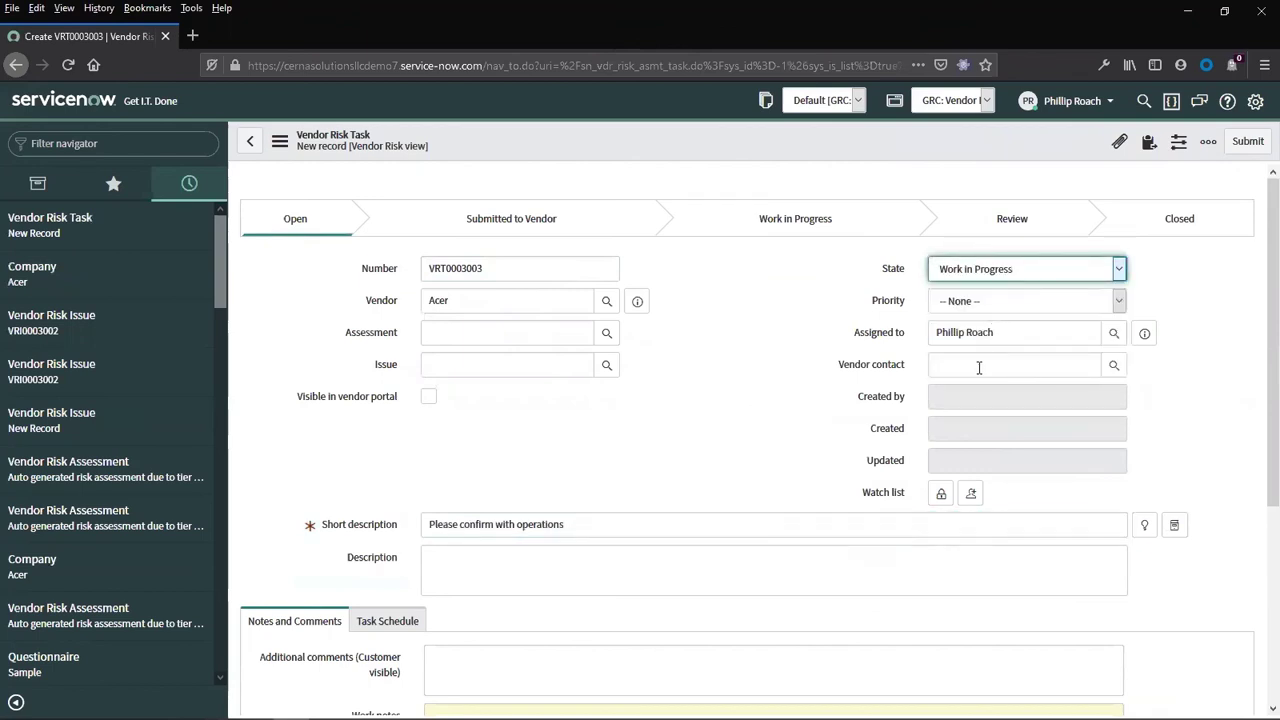
{"action": "left_click", "coordinate": [1025, 333]}
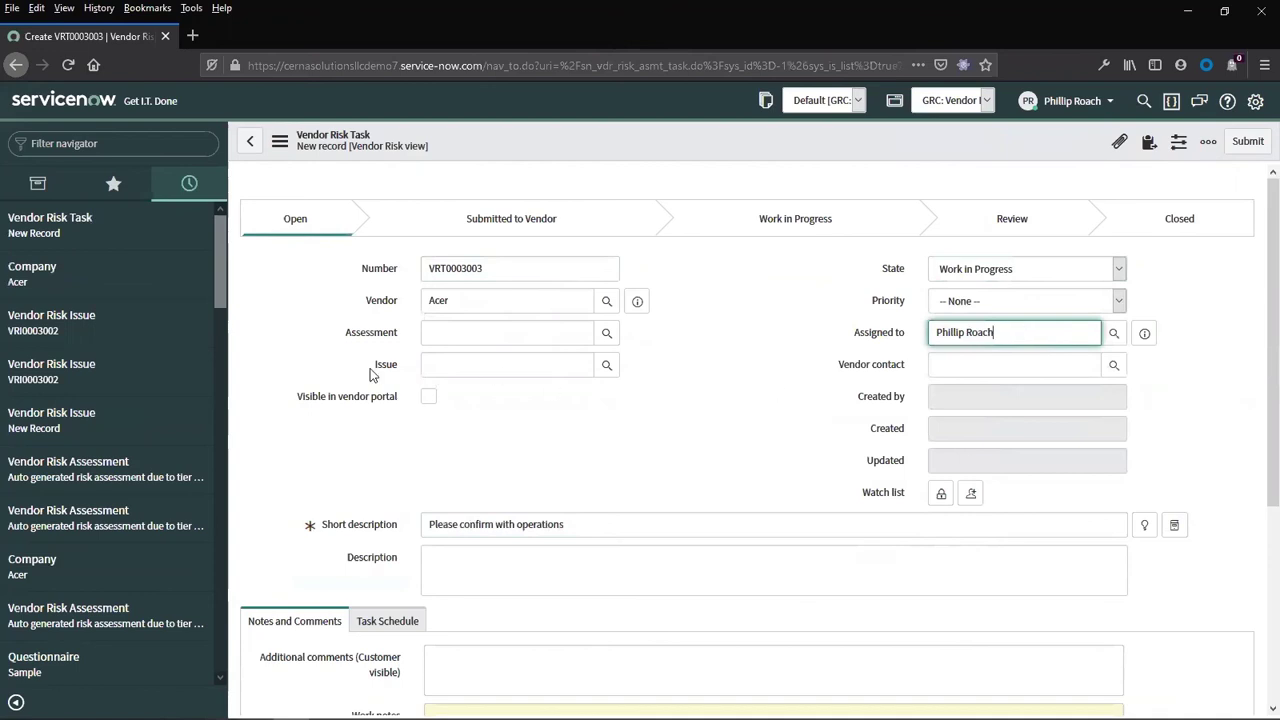
{"action": "right_click", "coordinate": [600, 138]}
{"action": "left_click", "coordinate": [642, 148]}
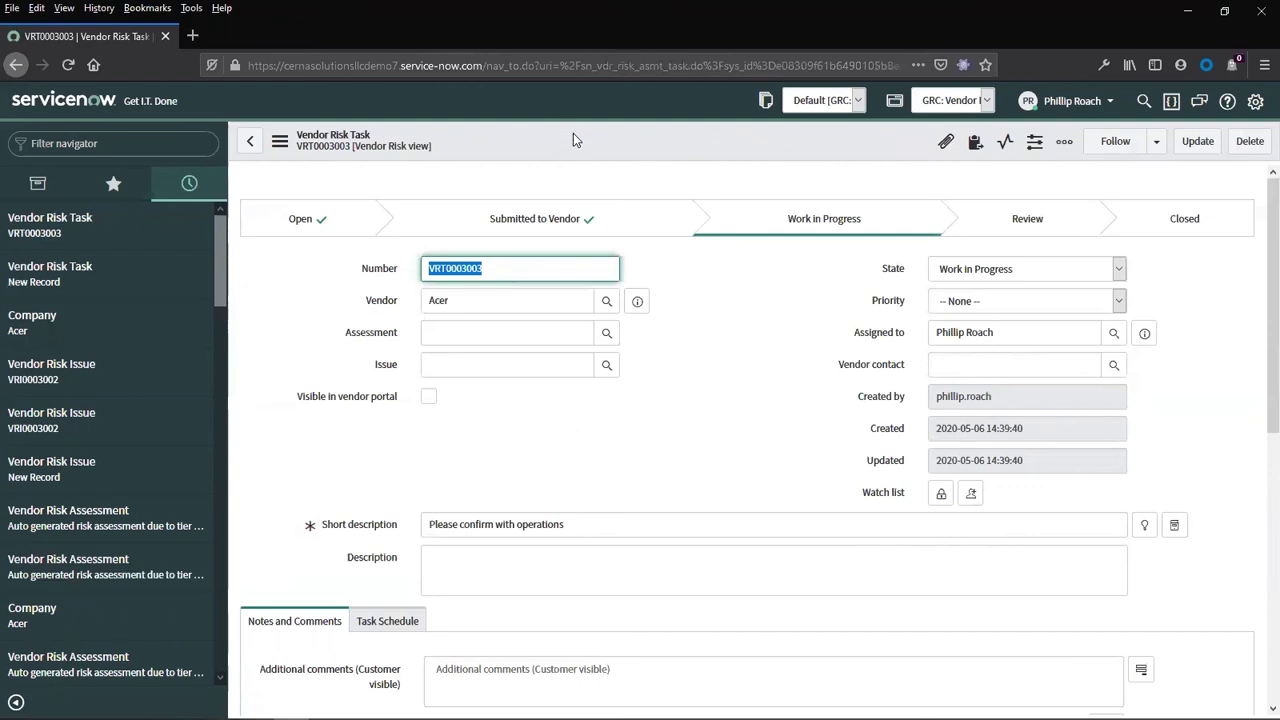
- Set task VRT0003003 to Closed Complete and save it
{"action": "left_click", "coordinate": [1045, 271]}
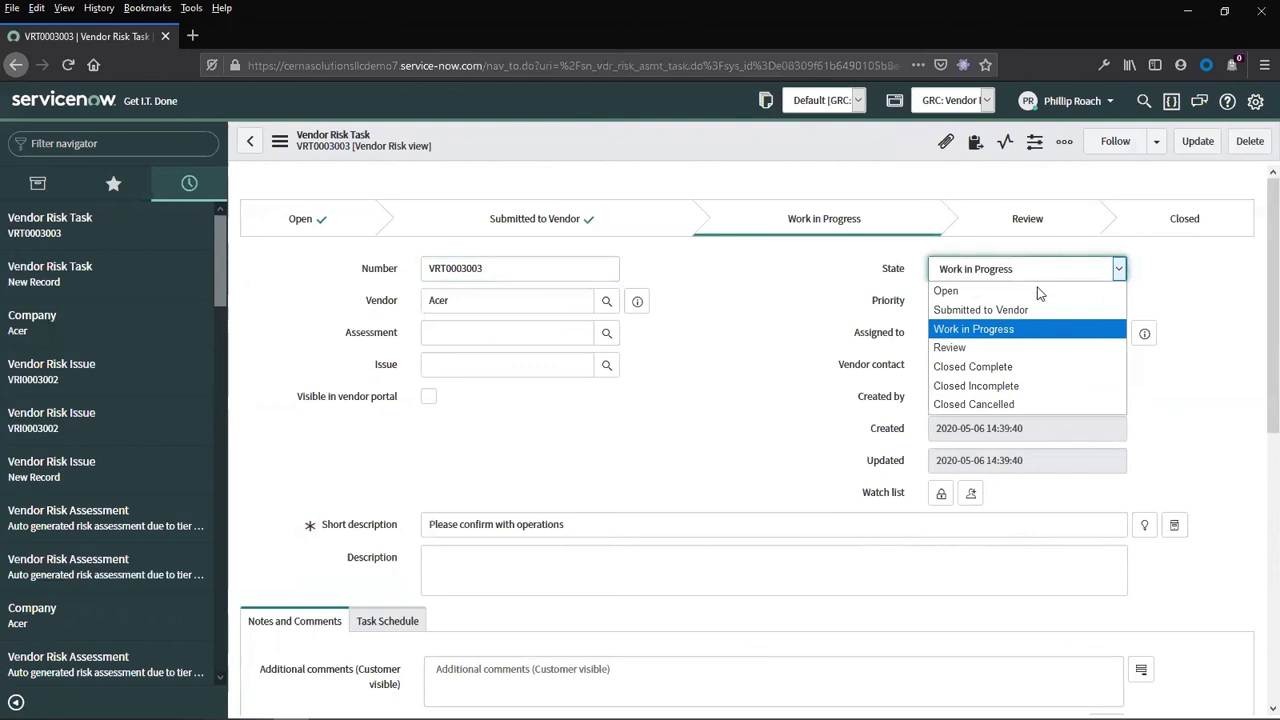
{"action": "left_click", "coordinate": [990, 366]}
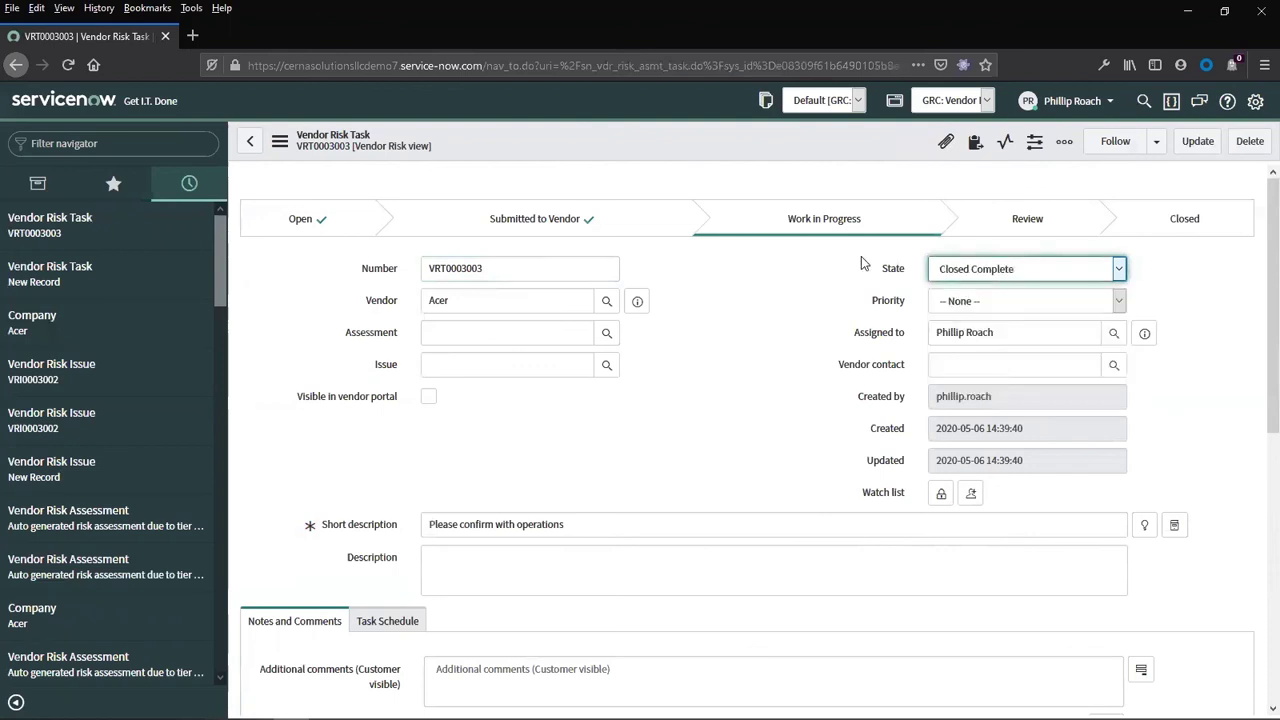
{"action": "right_click", "coordinate": [581, 141]}
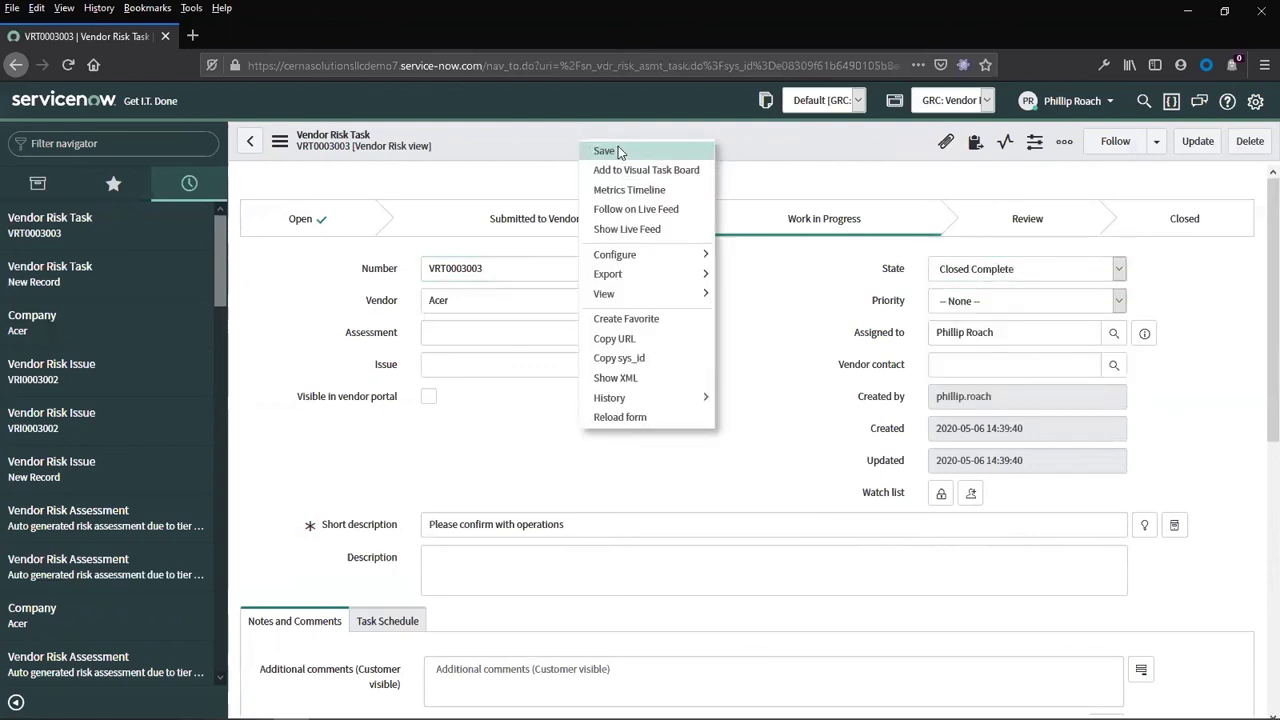
{"action": "left_click", "coordinate": [619, 151]}
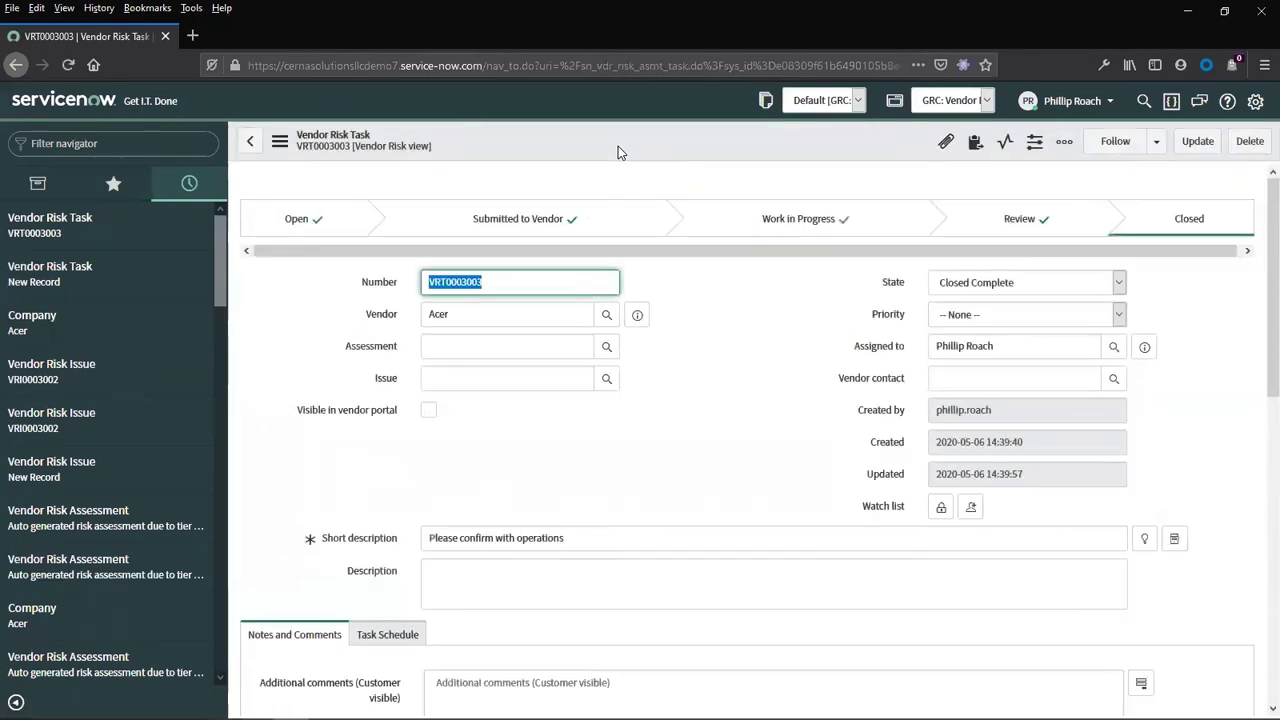
- Reopen Acer's record, drop the Active = true task filter, and confirm the task and issue show Closed Complete
{"action": "left_click", "coordinate": [637, 315]}
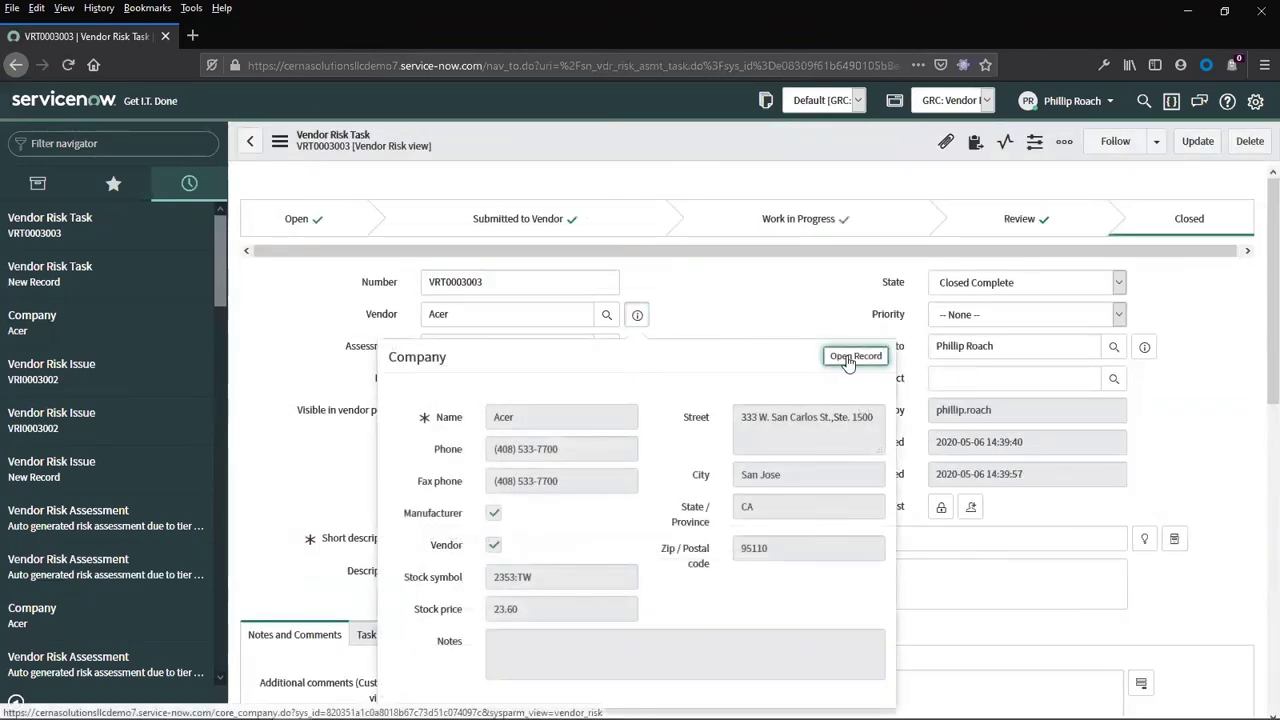
{"action": "left_click", "coordinate": [847, 362]}
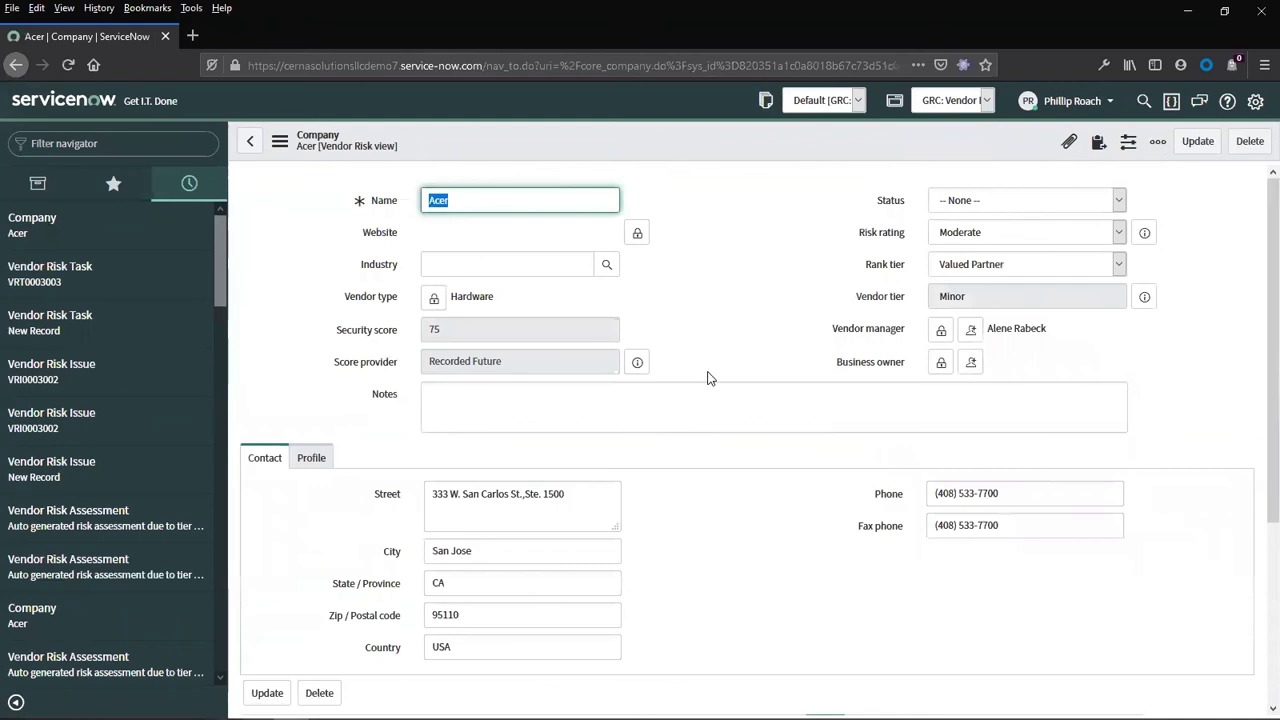
{"action": "scroll", "coordinate": [721, 393], "scroll_direction": "down", "scroll_amount": 3}
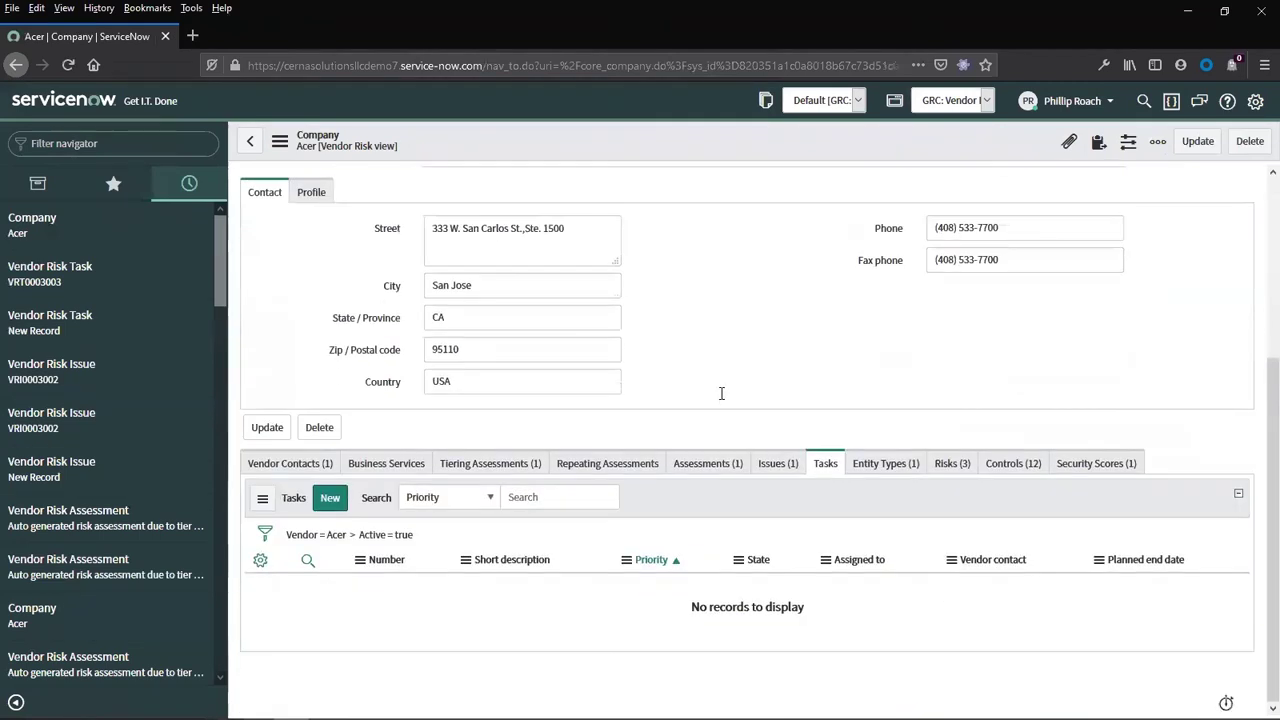
{"action": "left_click", "coordinate": [354, 536]}
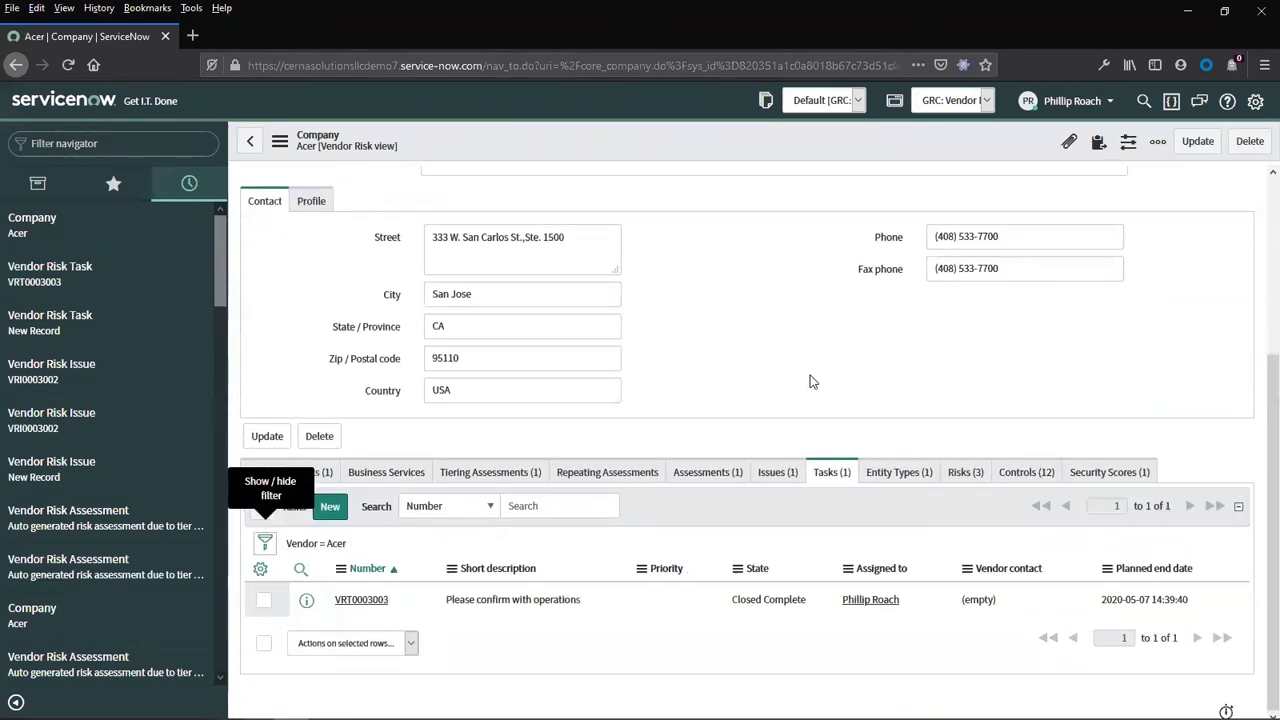
{"action": "left_click", "coordinate": [778, 472]}
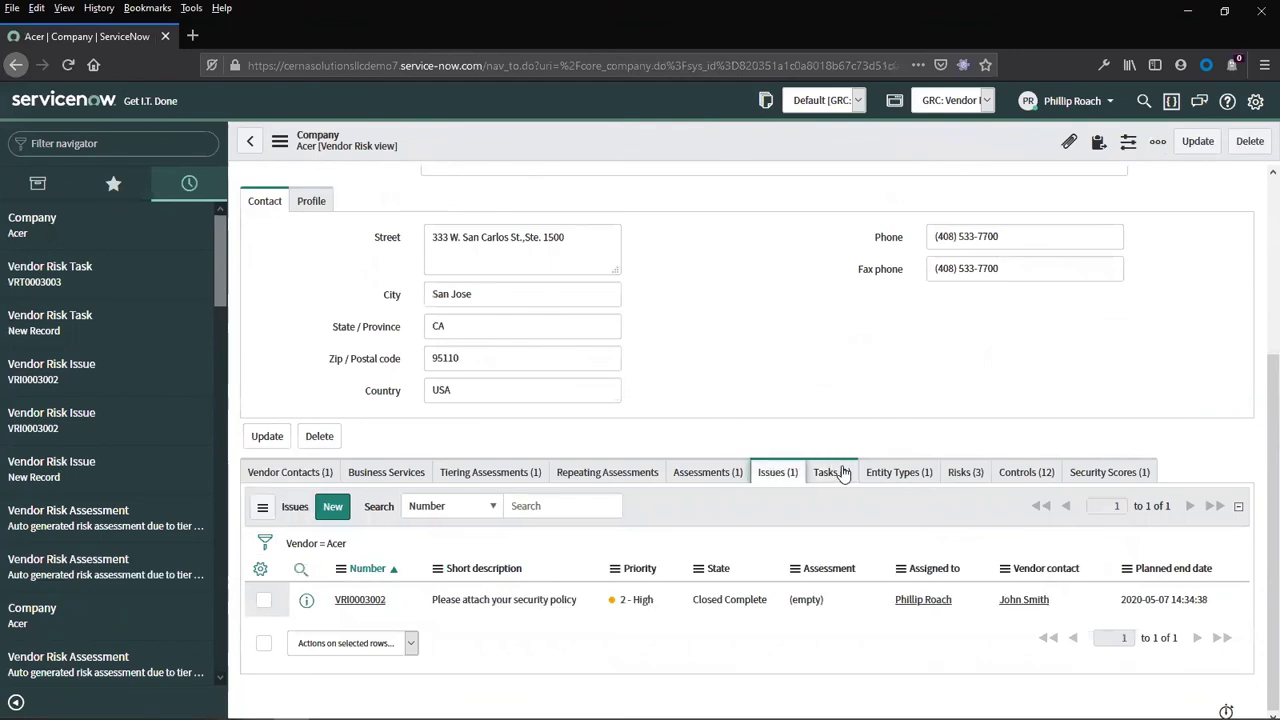
{"action": "left_click", "coordinate": [832, 472]}
{"action": "scroll", "coordinate": [813, 371], "scroll_direction": "up", "scroll_amount": 3}
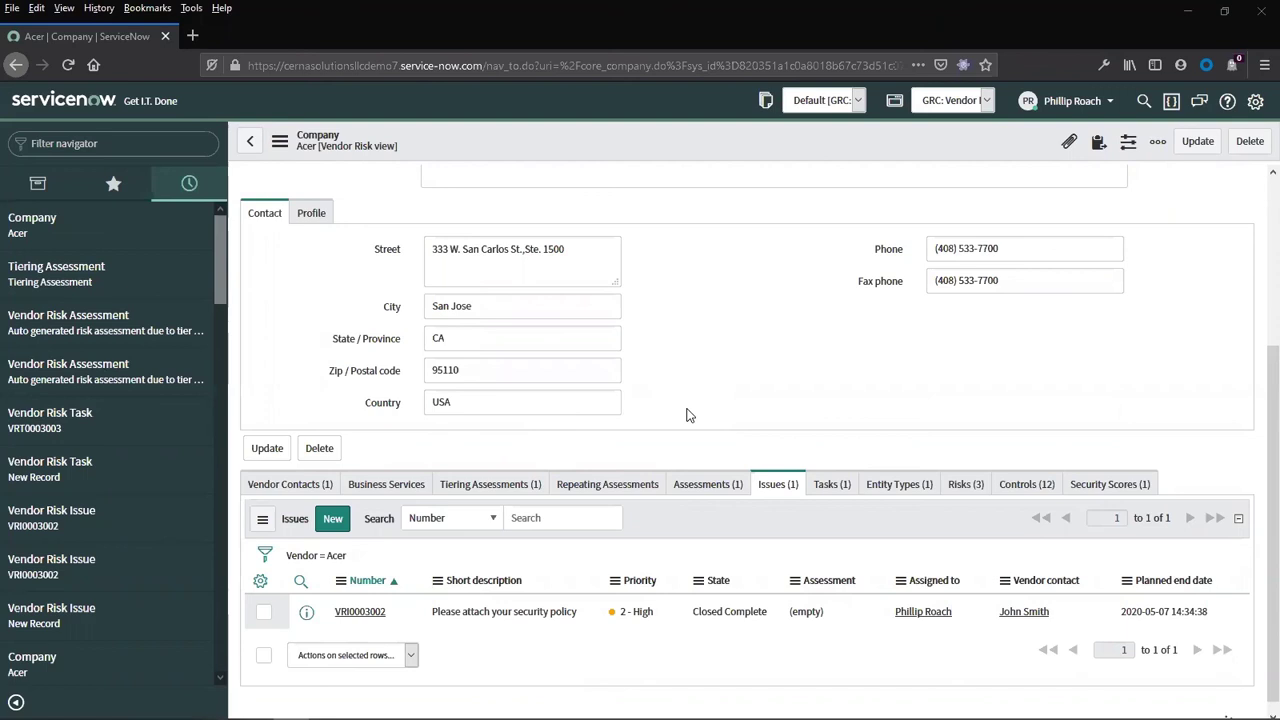
{"action": "scroll", "coordinate": [686, 414], "scroll_direction": "up", "scroll_amount": 3}
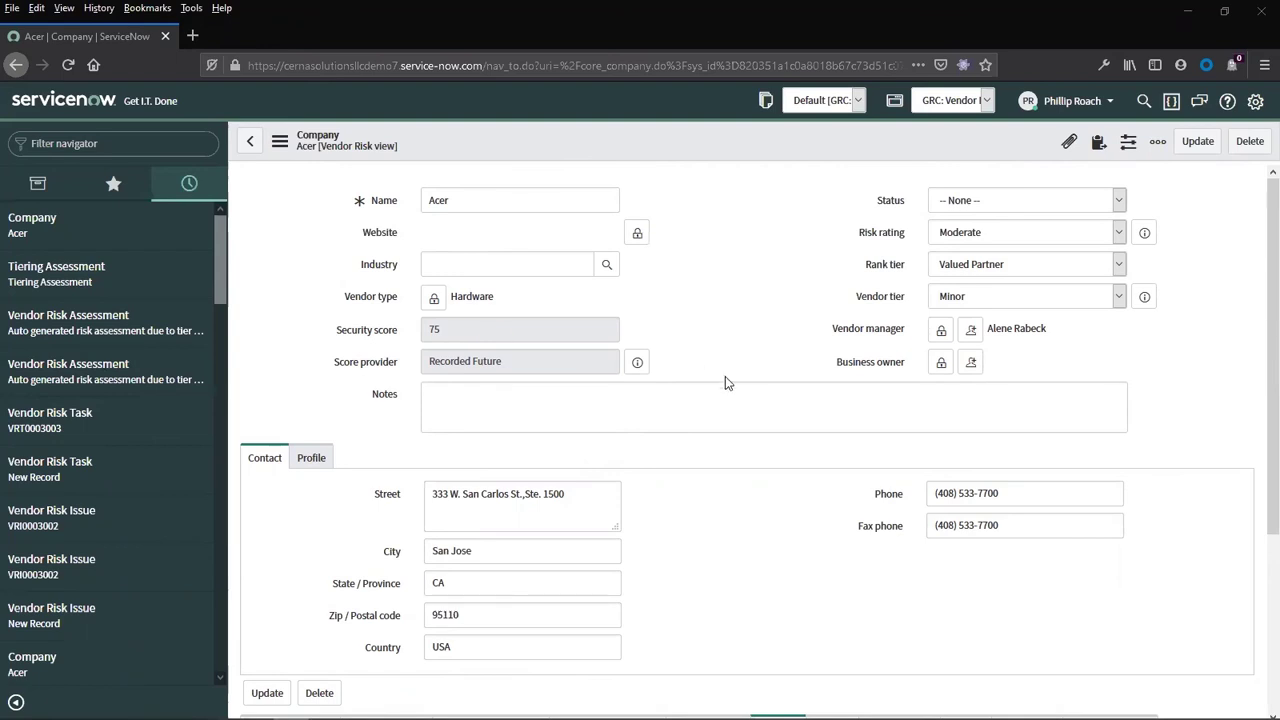
{"action": "scroll", "coordinate": [727, 383], "scroll_direction": "down", "scroll_amount": 3}
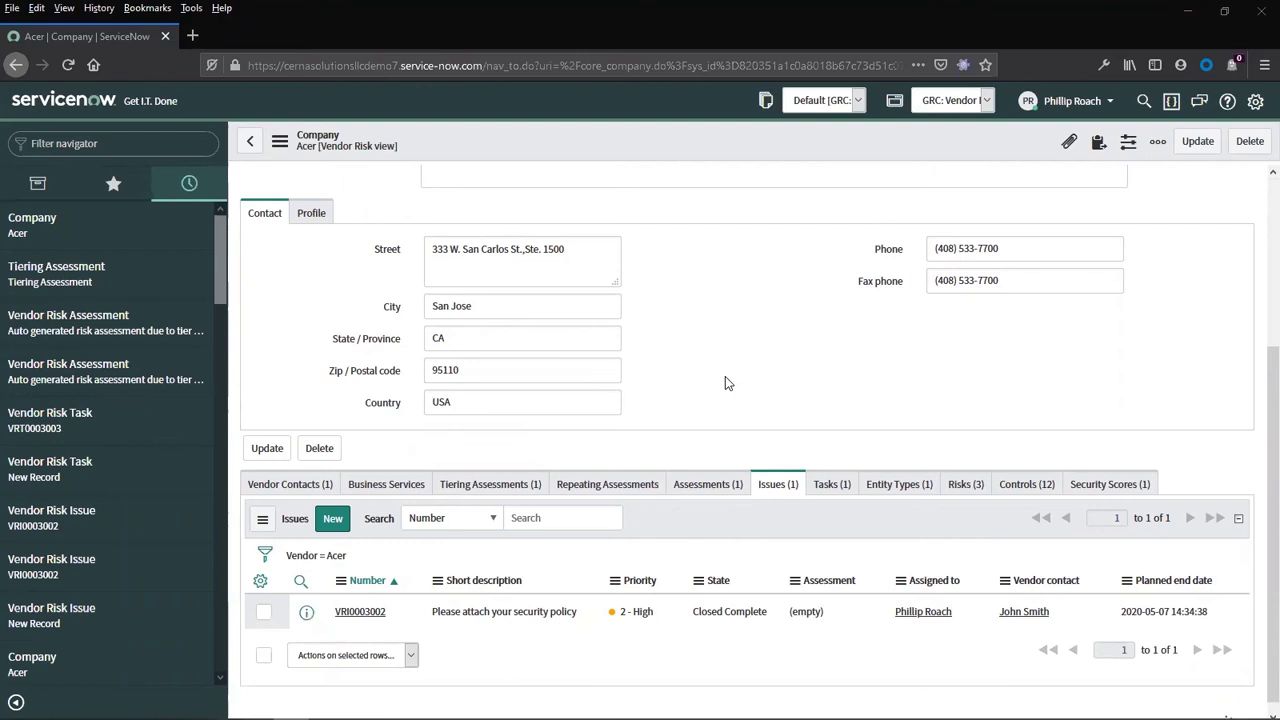
- Open Acer's auto-generated risk assessment VRA0003004 from the Assessments list
{"action": "left_click", "coordinate": [707, 488]}
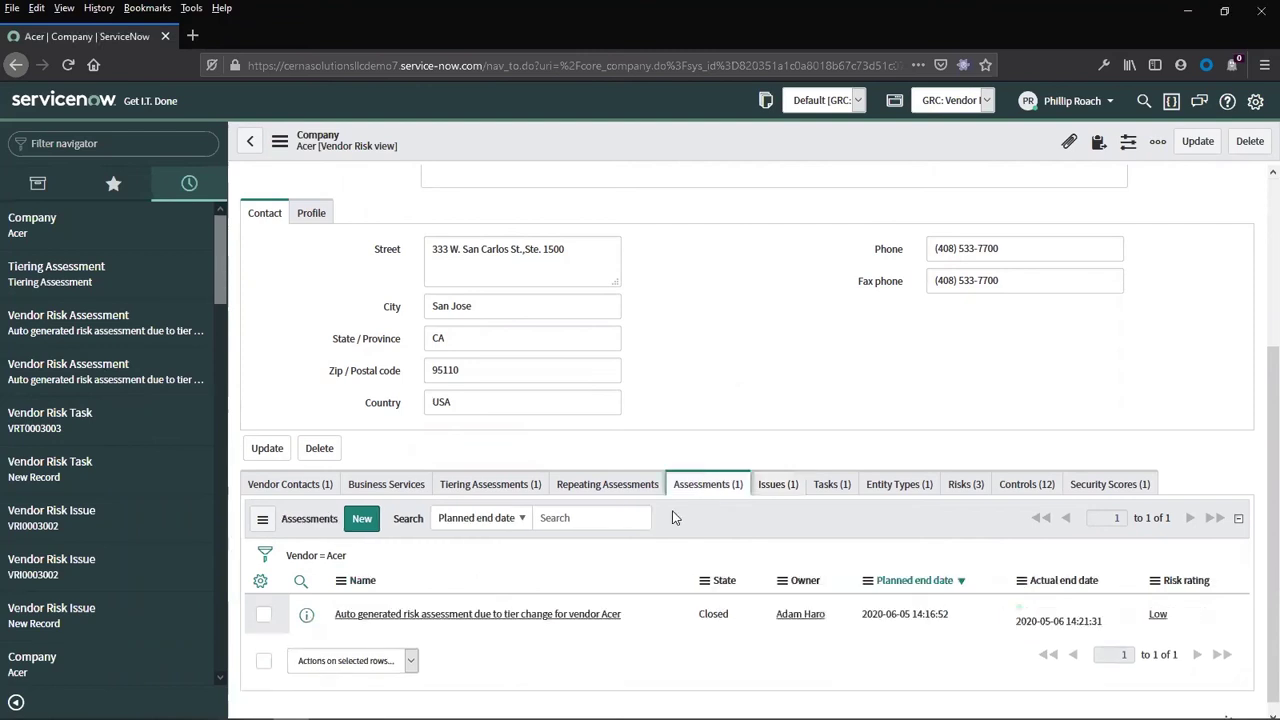
{"action": "left_click", "coordinate": [514, 614]}
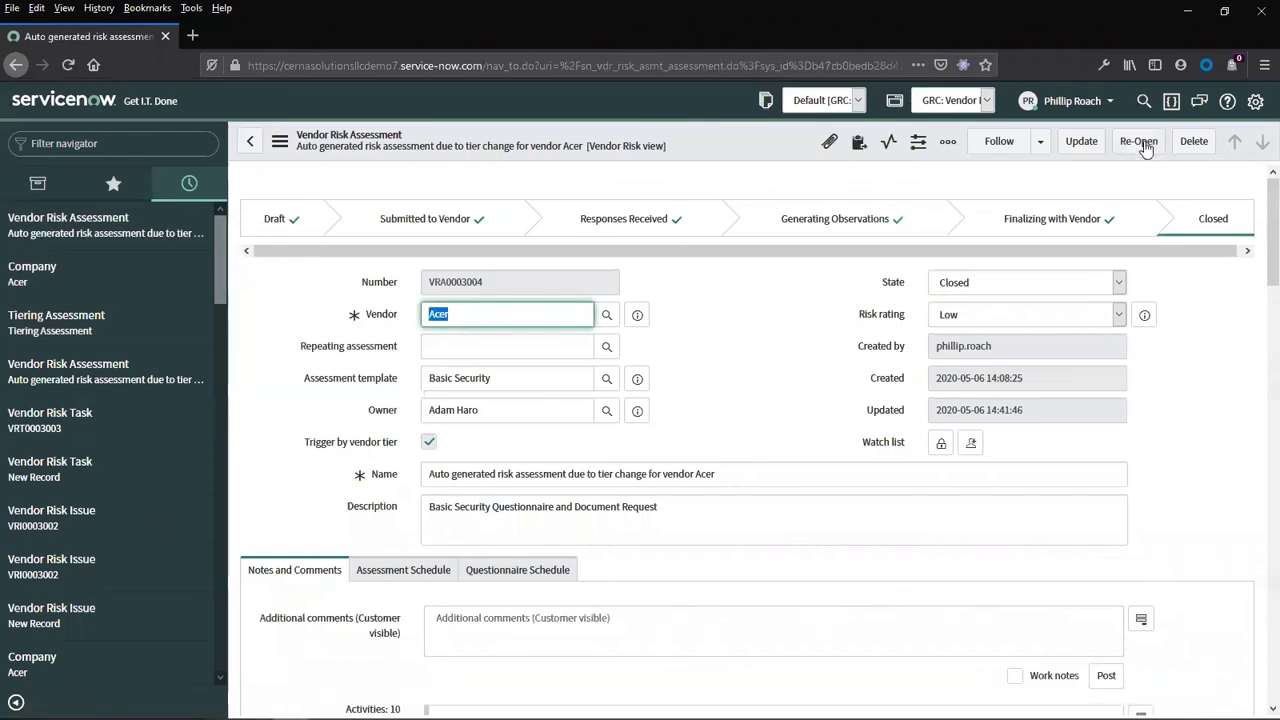